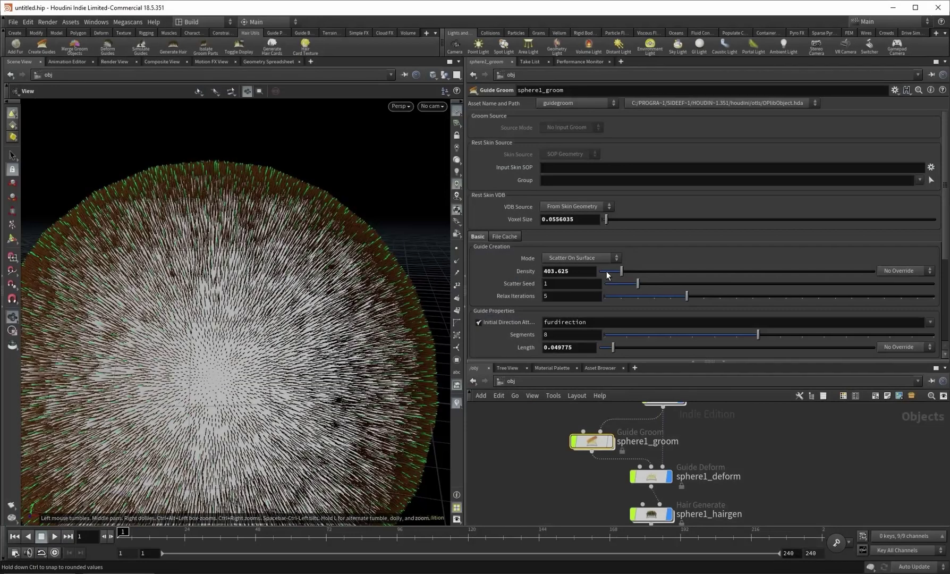
Lower the sphere1_groom guide density to 252, and reduce it again to thin out the guides further.
left_click_drag(606, 271, 613, 271)
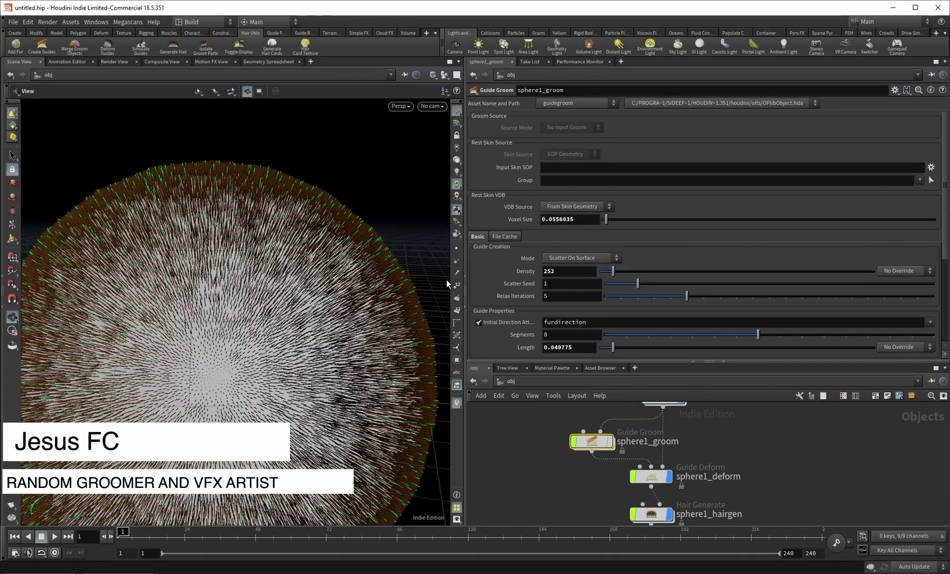
left_click_drag(382, 276, 165, 280)
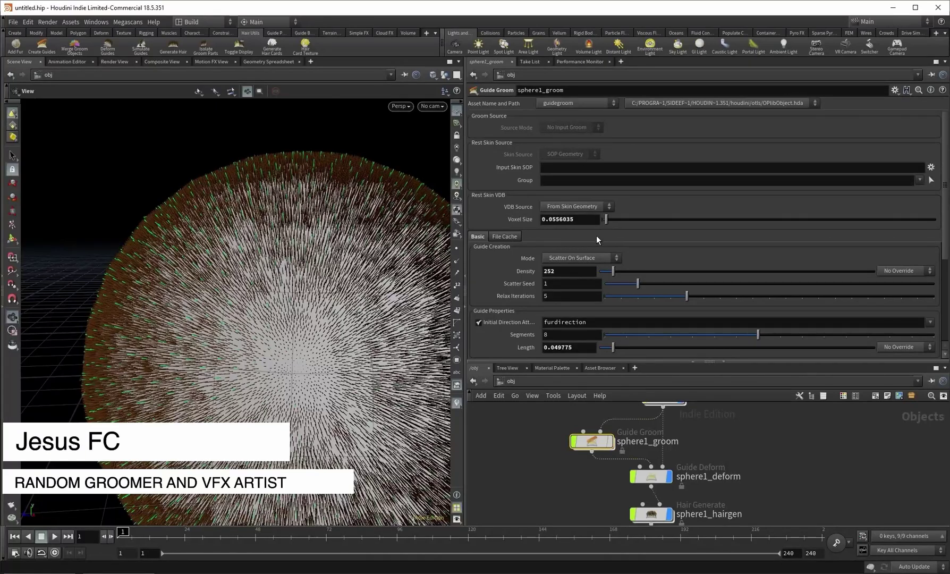
left_click_drag(613, 271, 606, 272)
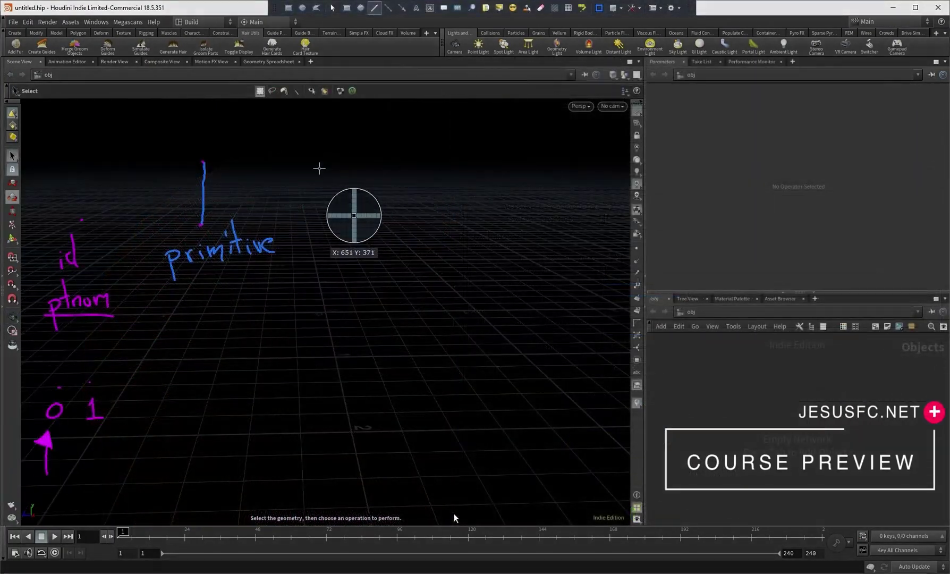
Complete the sketched square's outline beside the primitive note and choose a new annotation border color.
mouse_move(409, 162)
left_mouse_down()
mouse_move(399, 210)
mouse_move(415, 213)
left_mouse_up()
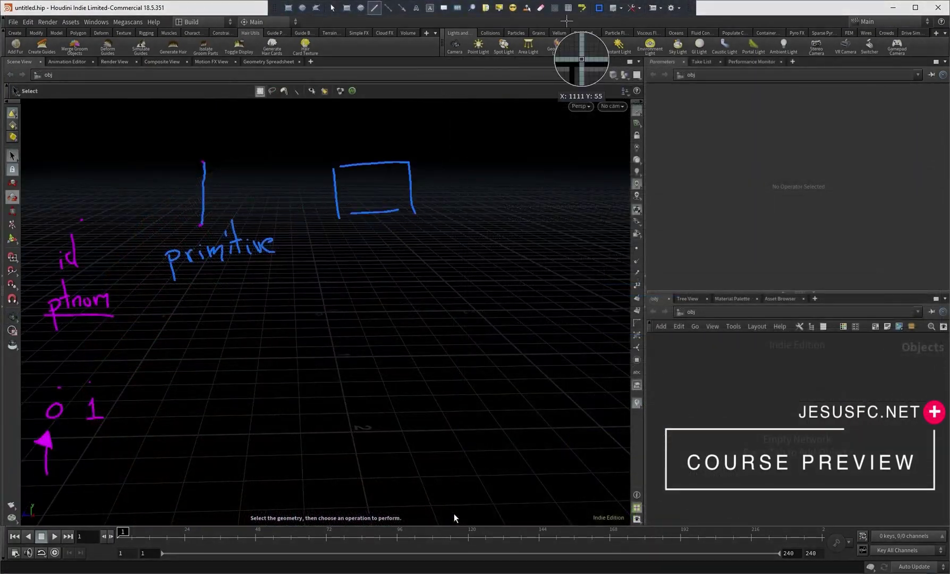
left_click(599, 8)
left_click(616, 364)
left_click(566, 221)
left_click(598, 8)
left_click(447, 235)
left_click(563, 364)
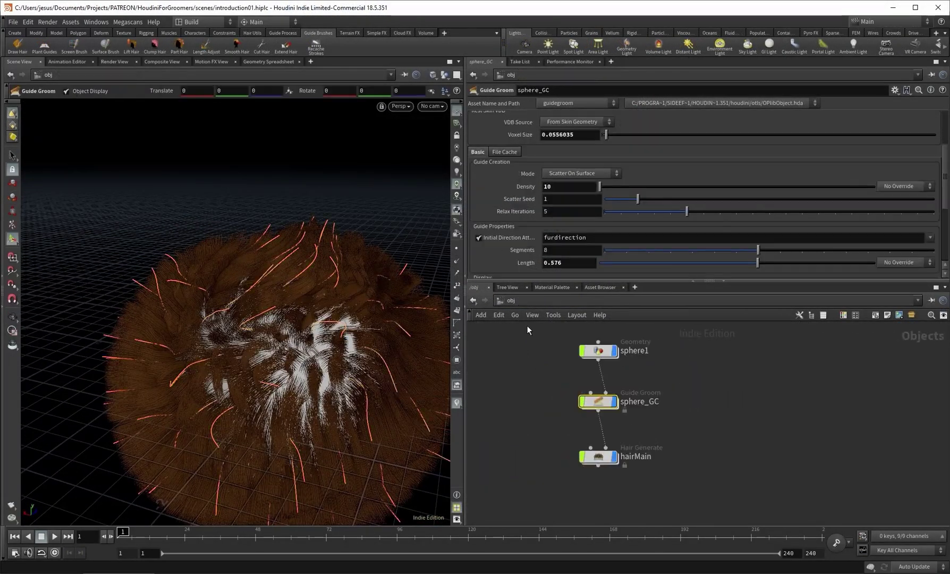
Duplicate the hairMain node, place the copy beside the original and reduce the copy's hair density.
key("ctrl+c")
key("ctrl+v")
left_click(738, 451)
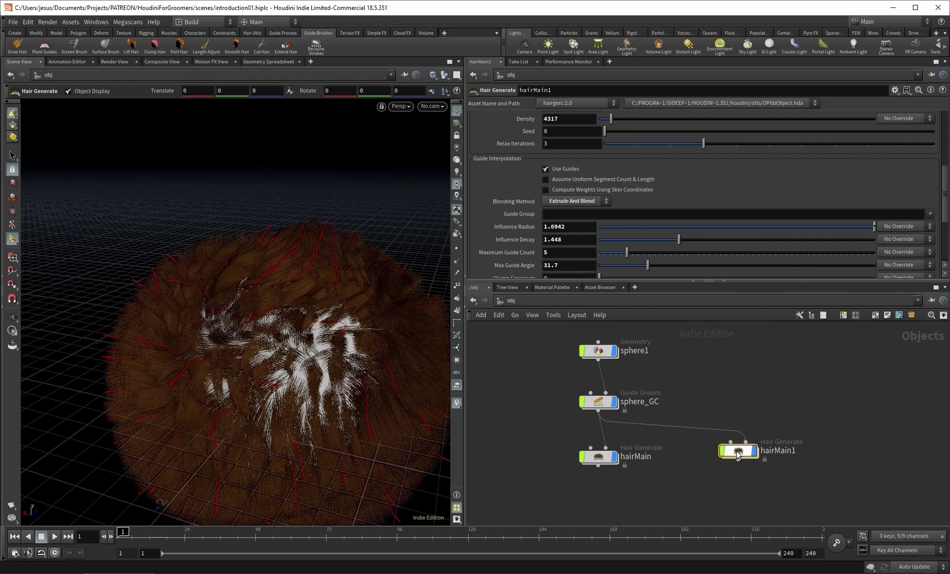
left_click_drag(737, 451, 720, 457)
left_click(604, 118)
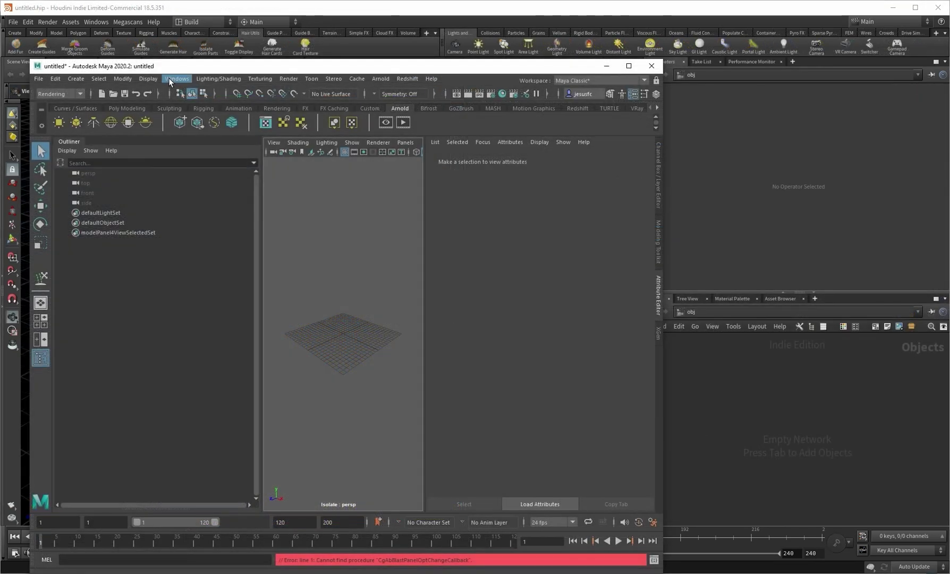
Switch to Maya, open the Node Editor and move its window clear of the Outliner.
left_click(170, 78)
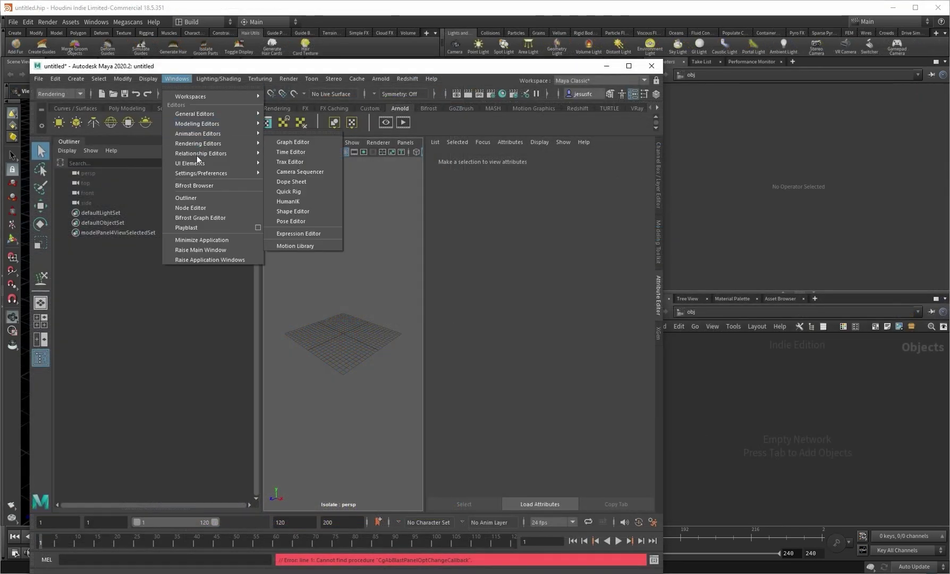
left_click(190, 207)
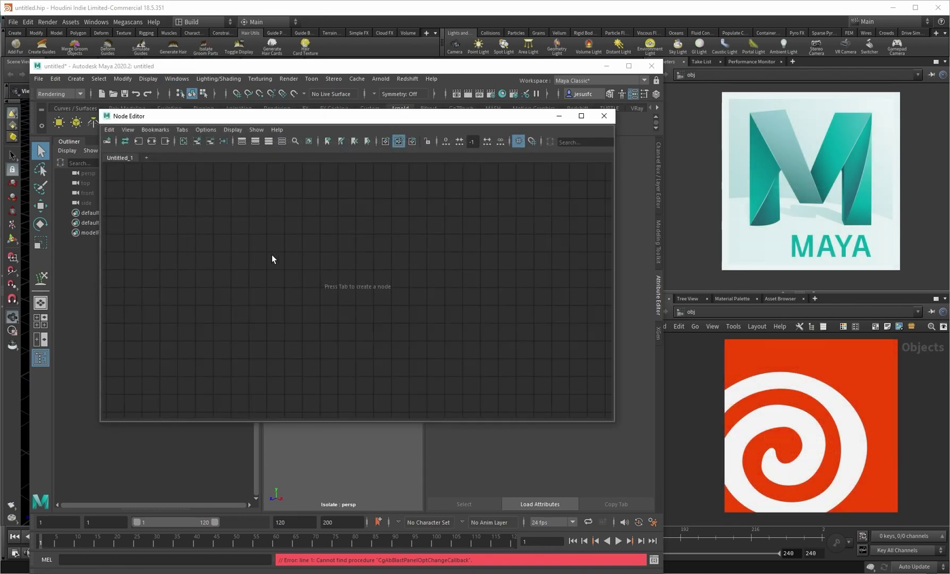
left_click_drag(318, 115, 563, 235)
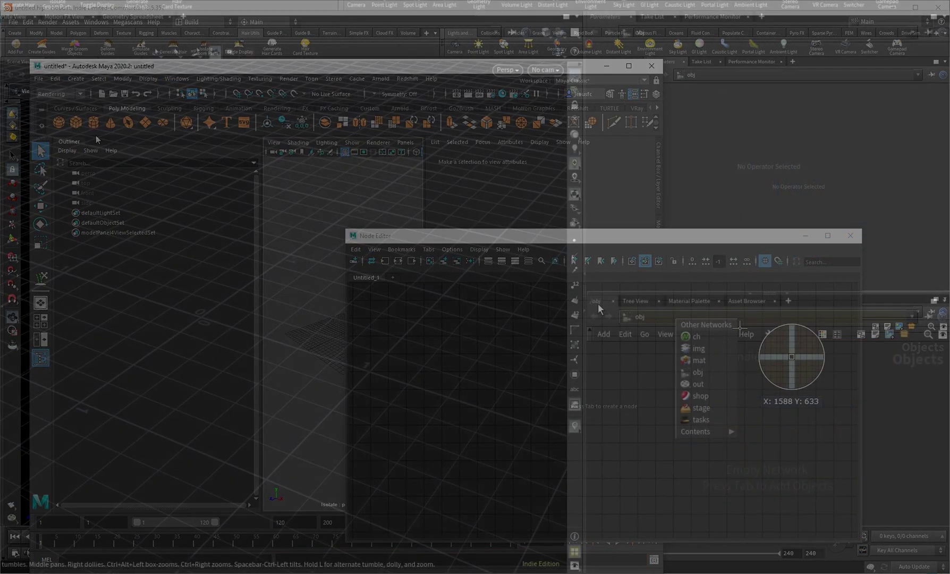
Mark entries in Houdini's list of other networks with magenta annotation strokes.
mouse_move(715, 336)
left_mouse_down()
mouse_move(759, 336)
mouse_move(760, 349)
left_mouse_up()
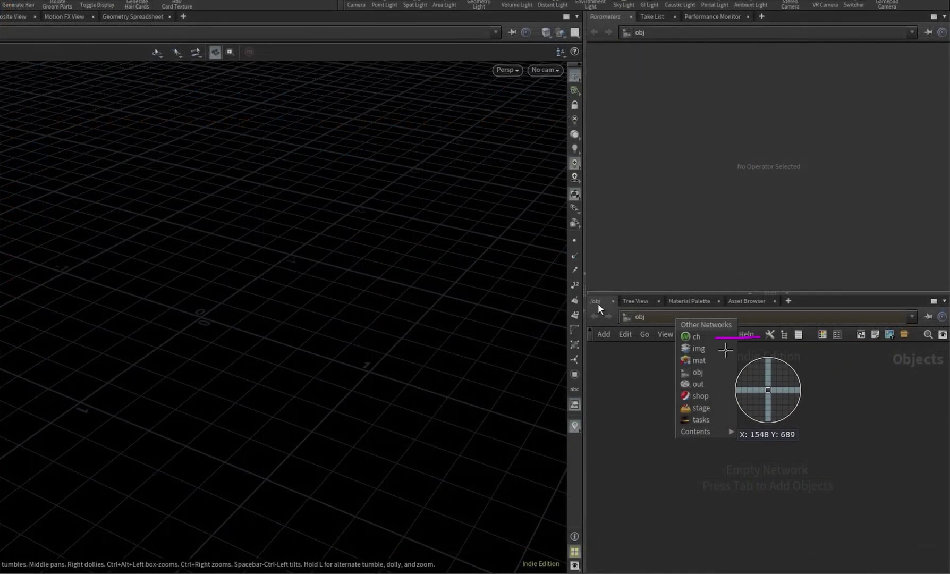
mouse_move(721, 362)
left_mouse_down()
mouse_move(758, 361)
mouse_move(753, 387)
left_mouse_up()
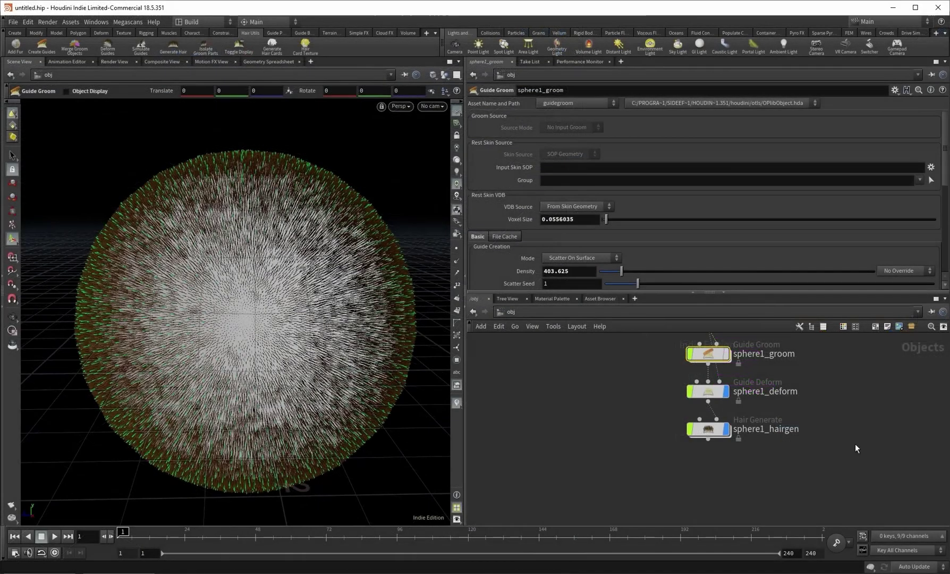
Annotate the furry sphere with a white line joining two marked points near its outer edge.
middle_click_drag(856, 447, 779, 487)
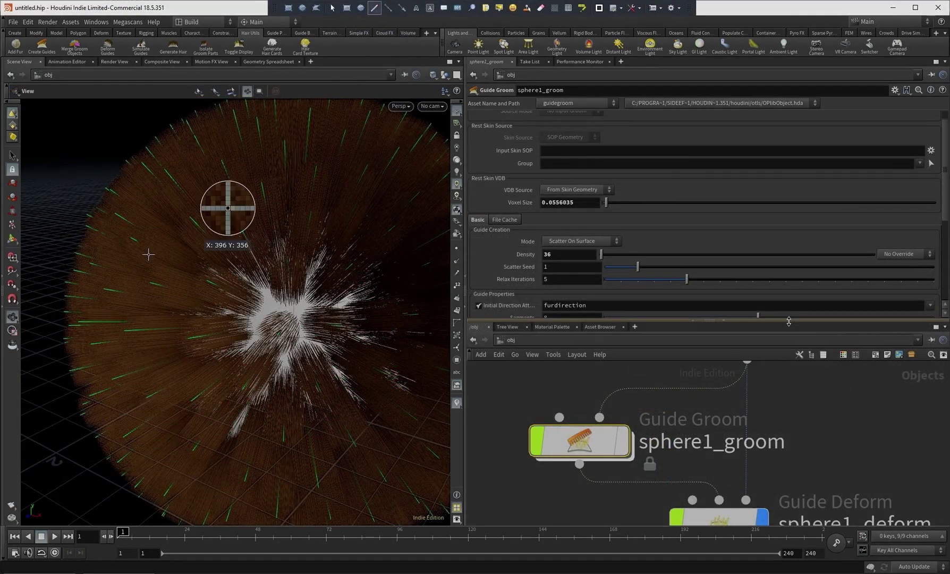
left_click(112, 318)
left_click_drag(168, 171, 175, 171)
left_click_drag(112, 317, 172, 180)
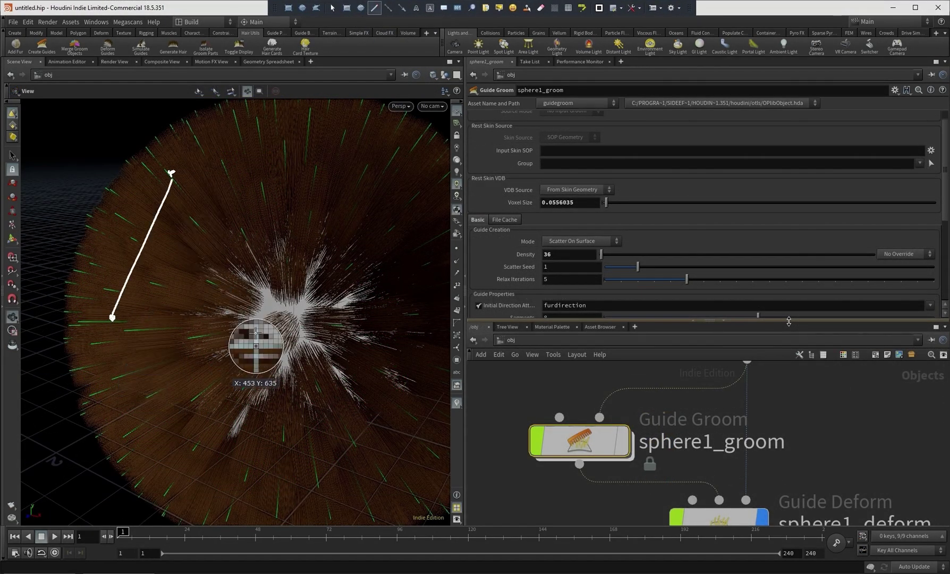
Change the annotation border color from the color picker and draw a long diagonal stroke and a short one across the sphere.
left_click(598, 8)
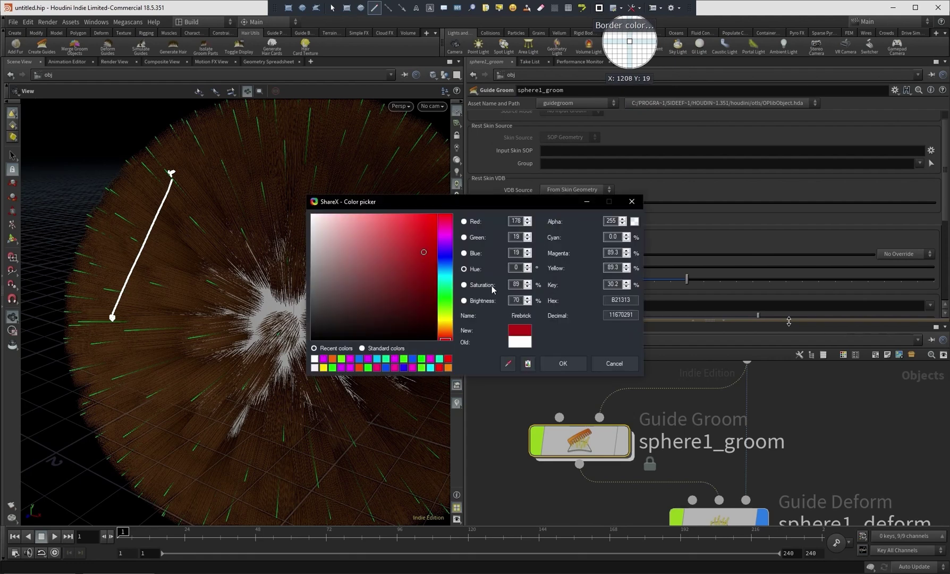
left_click(563, 364)
mouse_move(190, 453)
left_mouse_down()
mouse_move(435, 137)
mouse_move(428, 155)
left_mouse_up()
left_click_drag(429, 127, 442, 154)
Pick another annotation border color and draw three parallel slanted strokes over the parameter and network area.
left_click(599, 8)
left_click(561, 364)
mouse_move(543, 390)
left_mouse_down()
mouse_move(615, 185)
mouse_move(624, 187)
left_mouse_up()
left_click_drag(560, 395, 632, 184)
left_click_drag(586, 376, 649, 171)
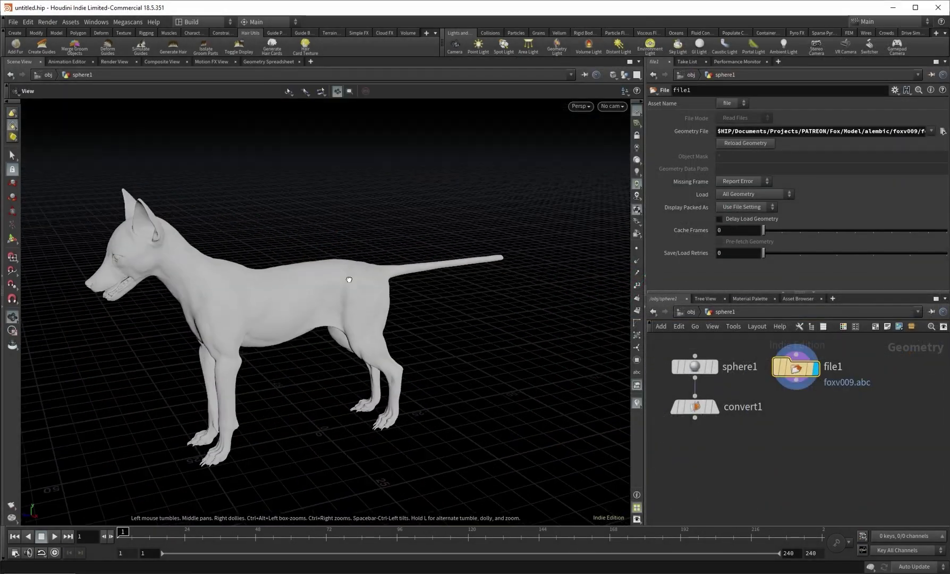
left_click_drag(348, 277, 309, 236)
scroll(310, 212, "up", 3)
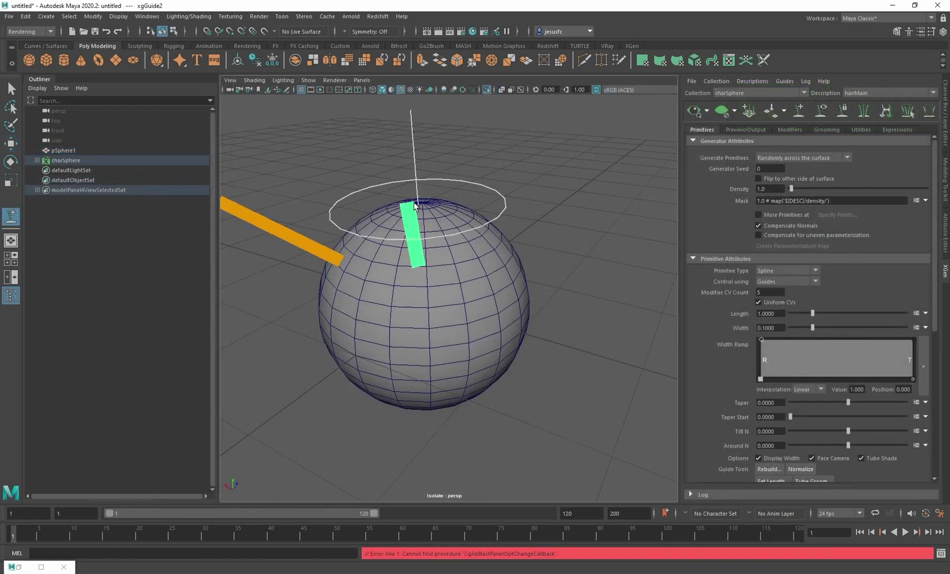
Add two more XGen guides on the front of the sphere in Maya.
left_click(475, 243)
left_click(459, 304)
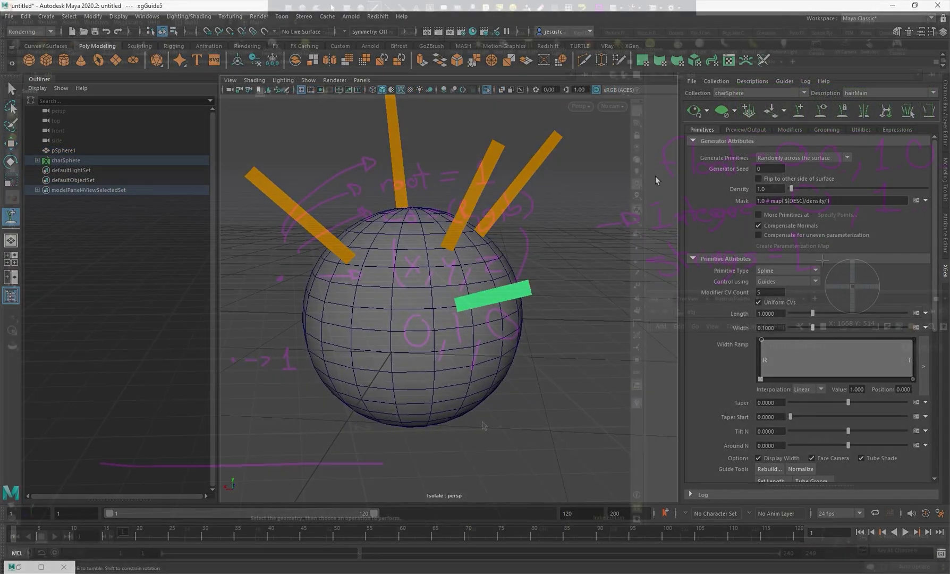
Add an annotation stroke to the handwritten notes about number types.
mouse_move(856, 256)
left_mouse_down()
mouse_move(876, 265)
mouse_move(933, 250)
left_mouse_up()
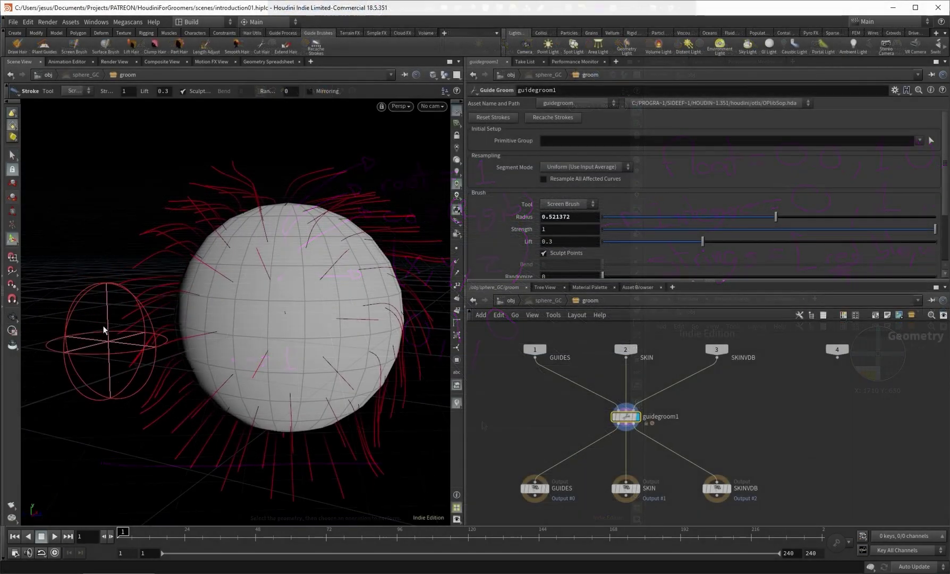
left_click_drag(136, 286, 267, 238, "alt")
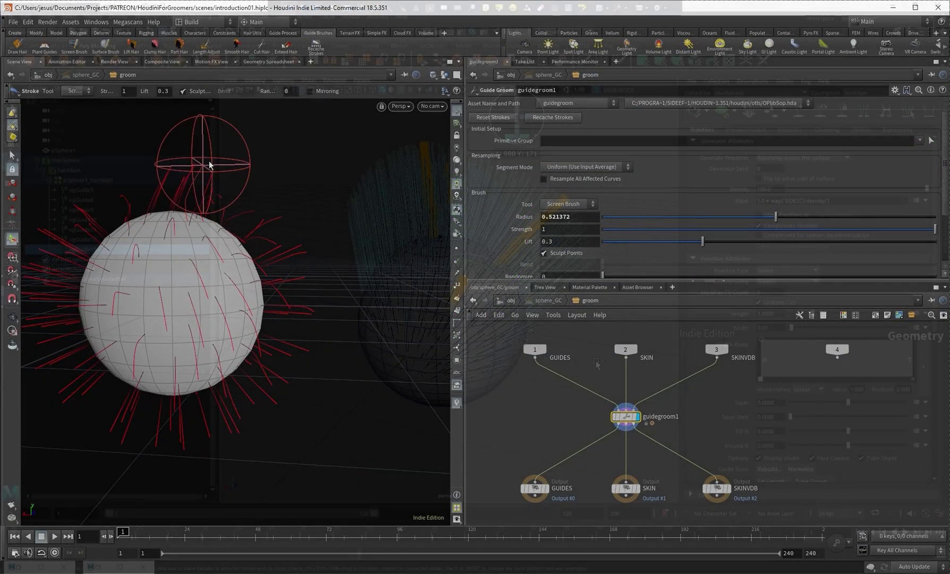
Outline the area around the front XGen guide with green dashed strokes and finish the annotation with a screen capture.
mouse_move(374, 294)
left_mouse_down()
mouse_move(443, 398)
mouse_move(547, 377)
mouse_move(512, 297)
left_mouse_up()
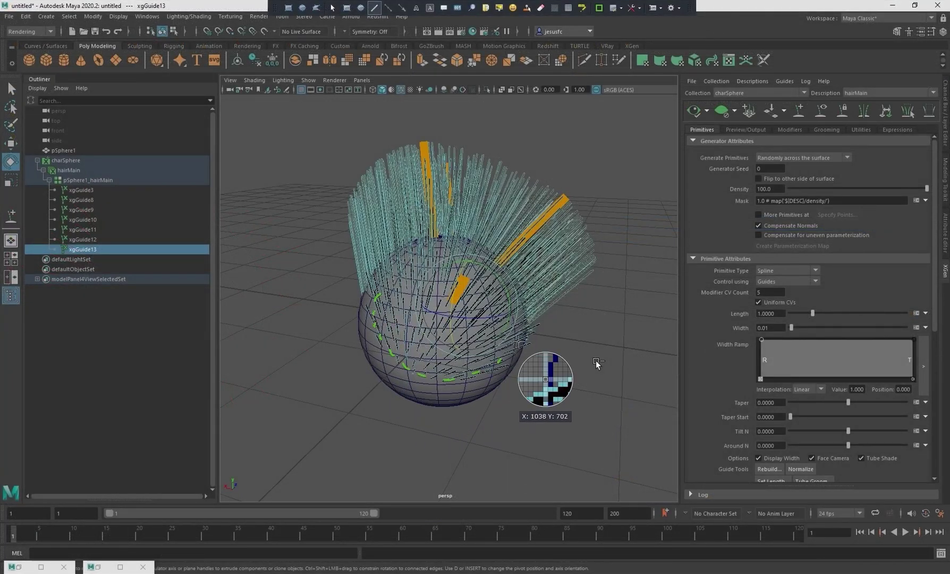
left_click_drag(470, 264, 380, 294)
left_click(289, 8)
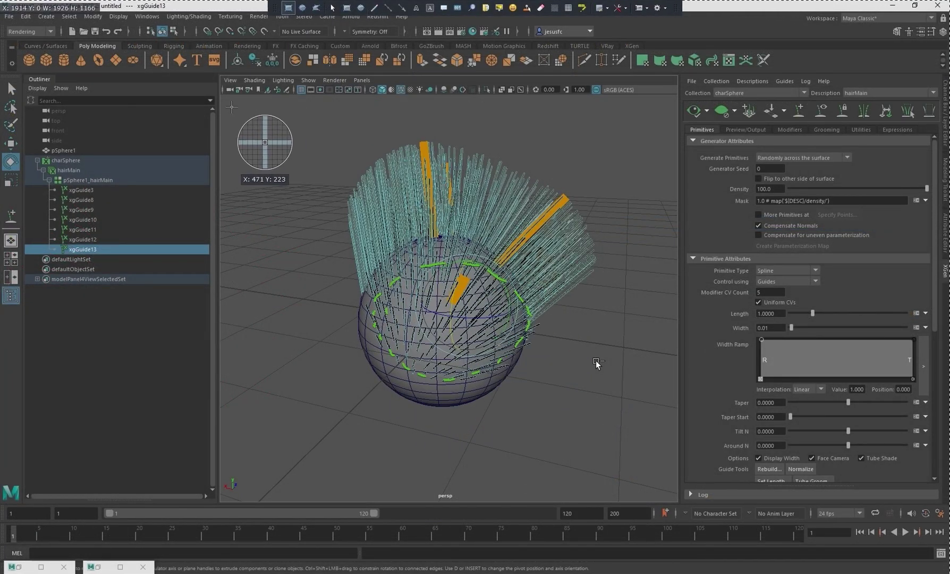
left_click(230, 112)
Turn on Display Guide Range-of-Influence for the XGen guides.
left_click(784, 81)
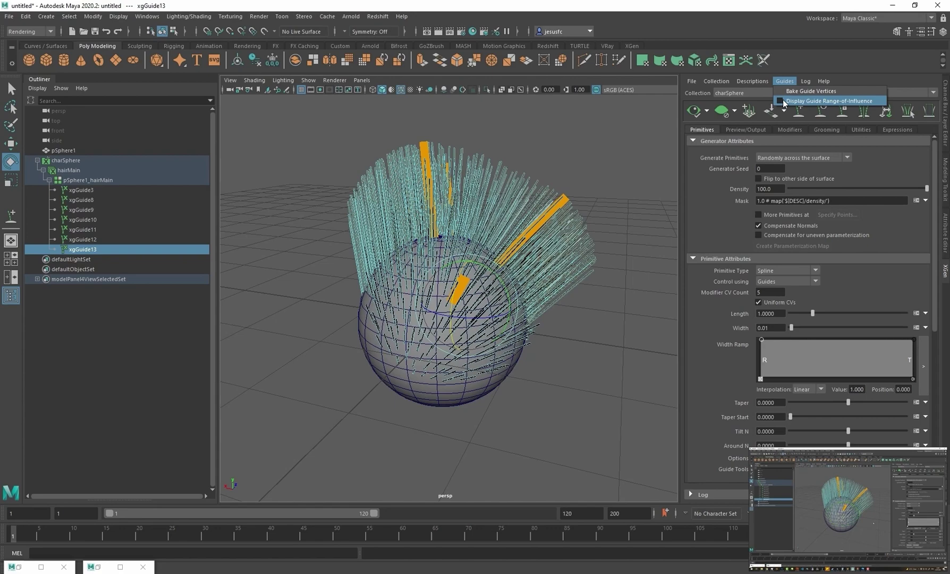
left_click(781, 101)
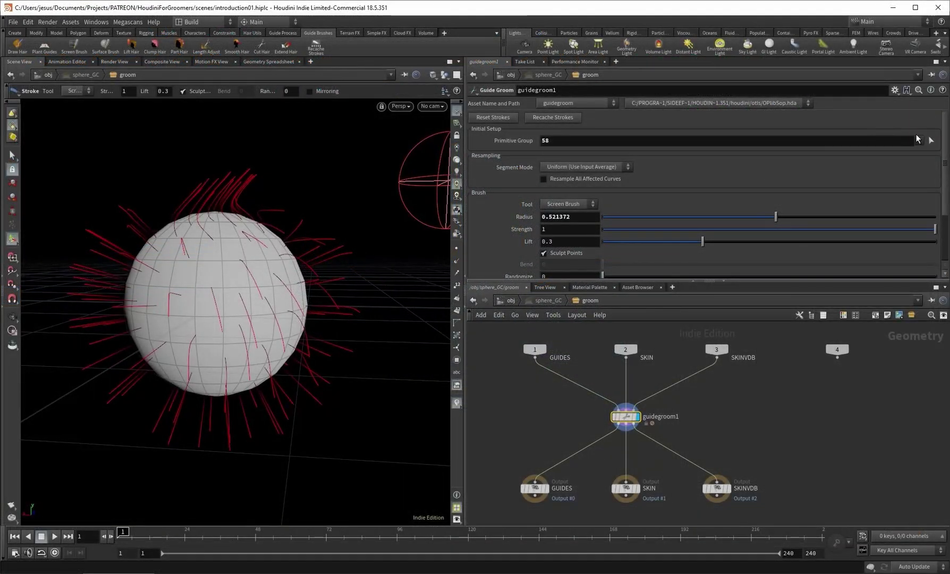
Restrict guidegroom1 to primitive 65 by picking that guide beside the sphere, comb it, and start another primitive group selection.
left_click(931, 140)
left_click_drag(342, 247, 368, 277)
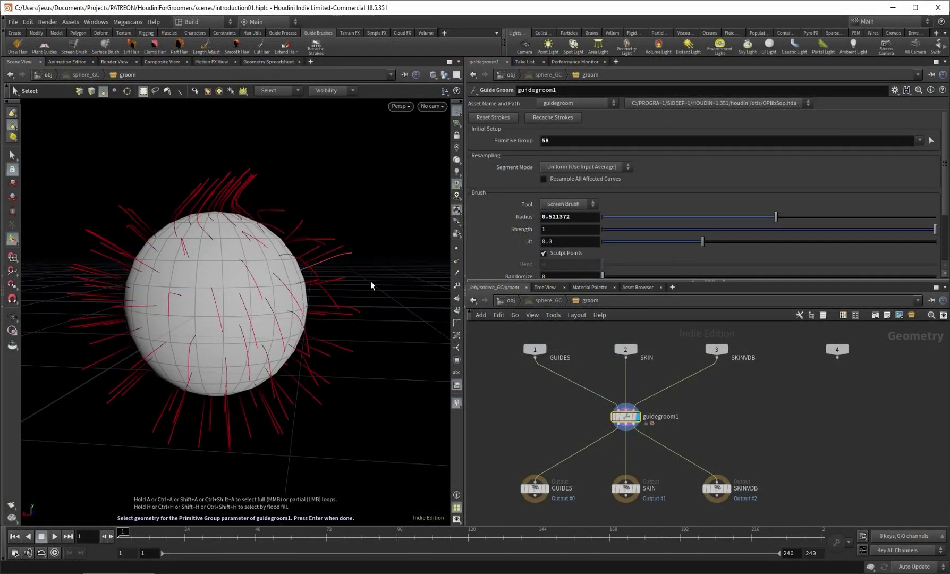
key("Return")
key("Escape")
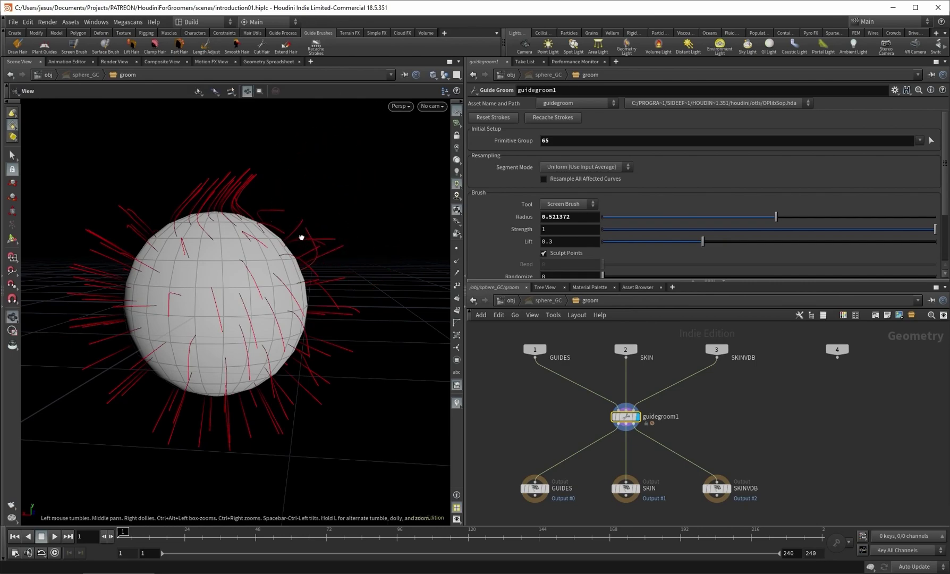
mouse_move(302, 236)
left_mouse_down()
mouse_move(372, 240)
mouse_move(320, 223)
left_mouse_up()
left_click_drag(327, 275, 361, 239, "alt")
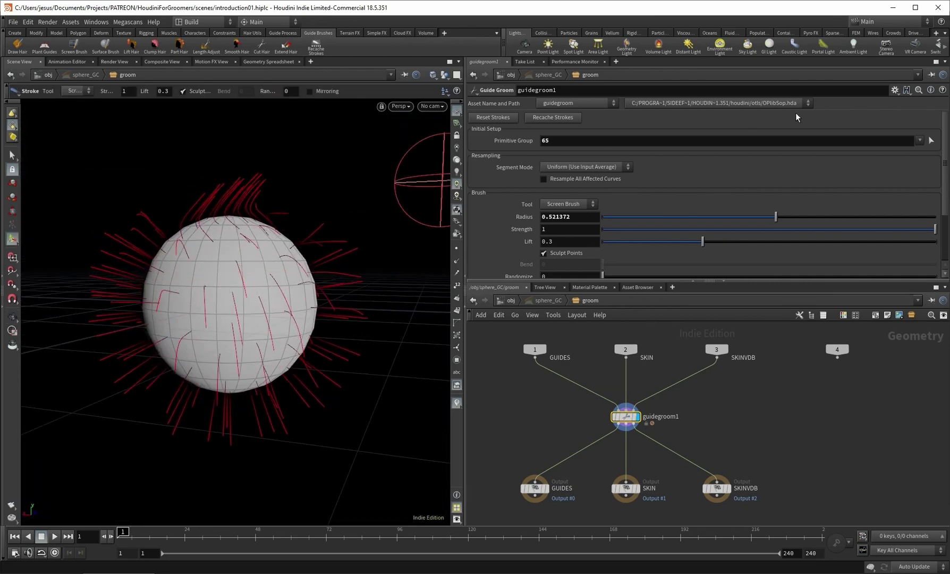
left_click(931, 140)
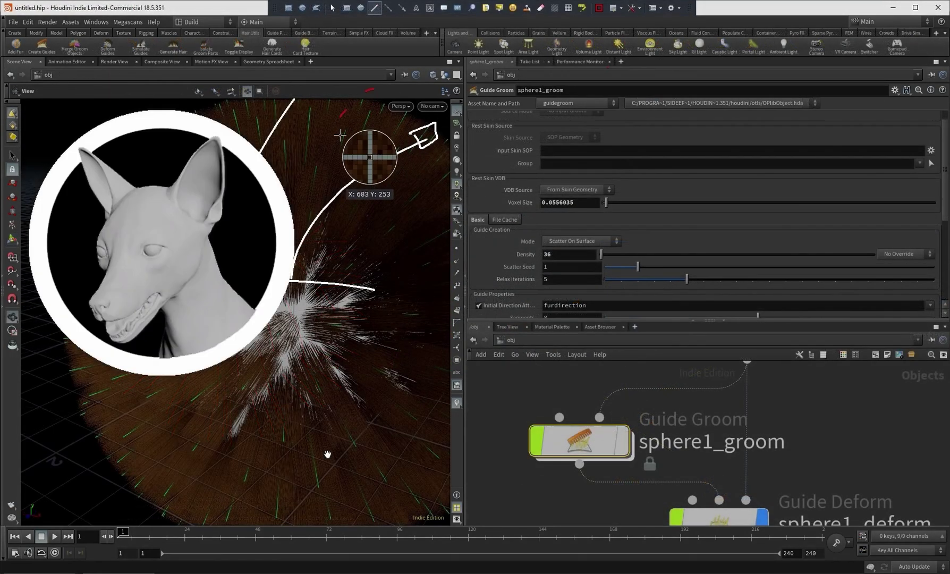
Set the annotation border color to green and draw a long shallow arc as a skin surface.
left_click(598, 6)
left_click(448, 306)
left_click(562, 364)
left_click_drag(289, 478, 807, 465)
Draw a row of green hair strokes rising from the arc, plus a separate vertical stroke over the sphere.
left_click_drag(390, 405, 422, 457)
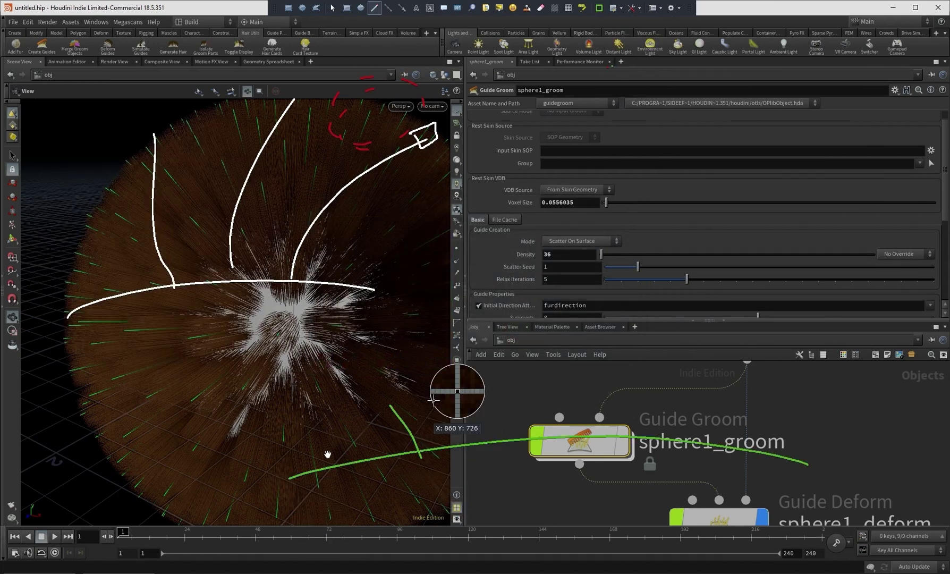
left_click_drag(429, 356, 454, 454)
left_click_drag(460, 340, 473, 443)
left_click_drag(497, 312, 507, 439)
left_click_drag(546, 317, 537, 426)
left_click_drag(564, 306, 567, 426)
left_click_drag(597, 320, 591, 426)
left_click_drag(671, 317, 633, 426)
left_click_drag(689, 337, 675, 425)
left_click_drag(725, 323, 706, 425)
left_click_drag(755, 325, 744, 414)
left_click_drag(789, 376, 773, 420)
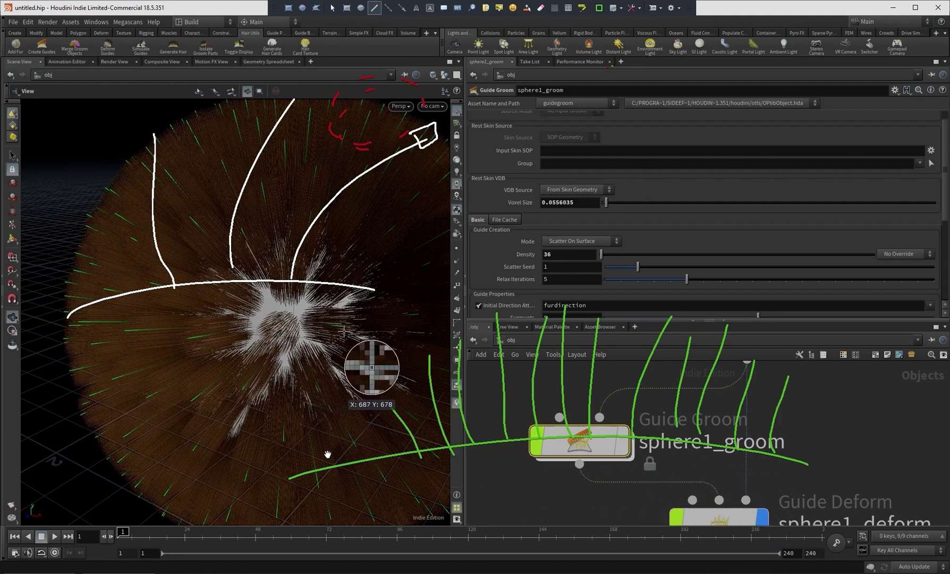
left_click_drag(169, 354, 169, 460)
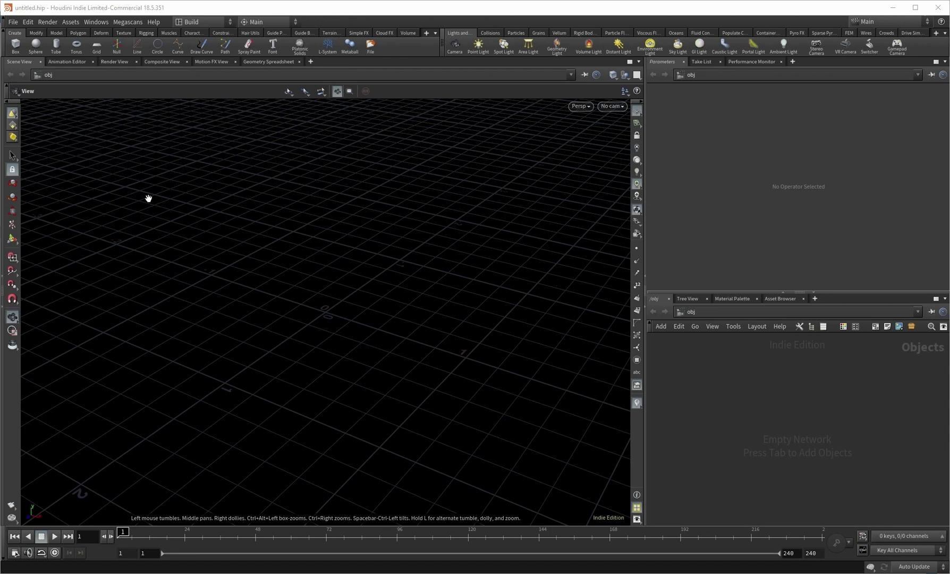
Show the Hair Utils tools in Houdini.
left_click(249, 33)
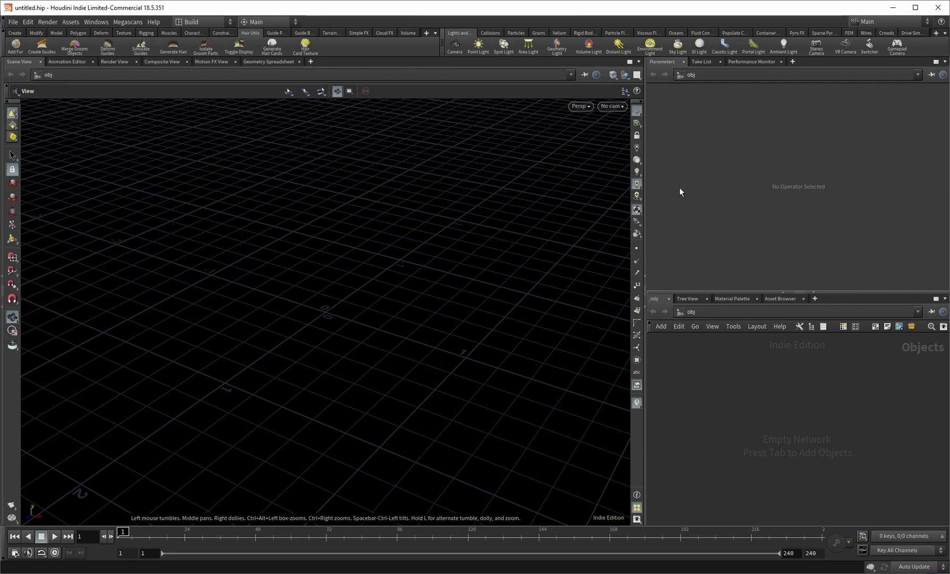
Bring Maya into view, maximize its window and show the Attribute Editor.
left_click_drag(0, 99, 544, 164)
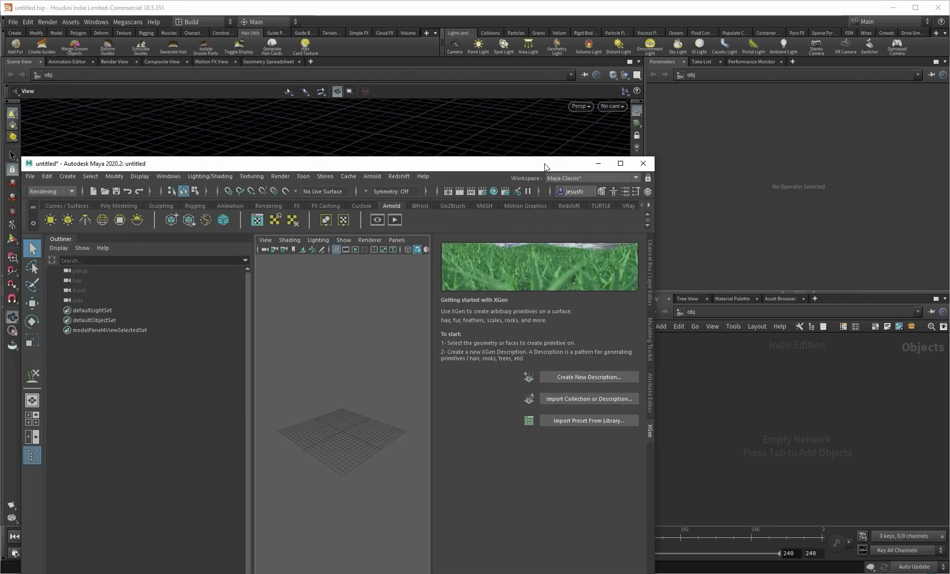
left_click(621, 163)
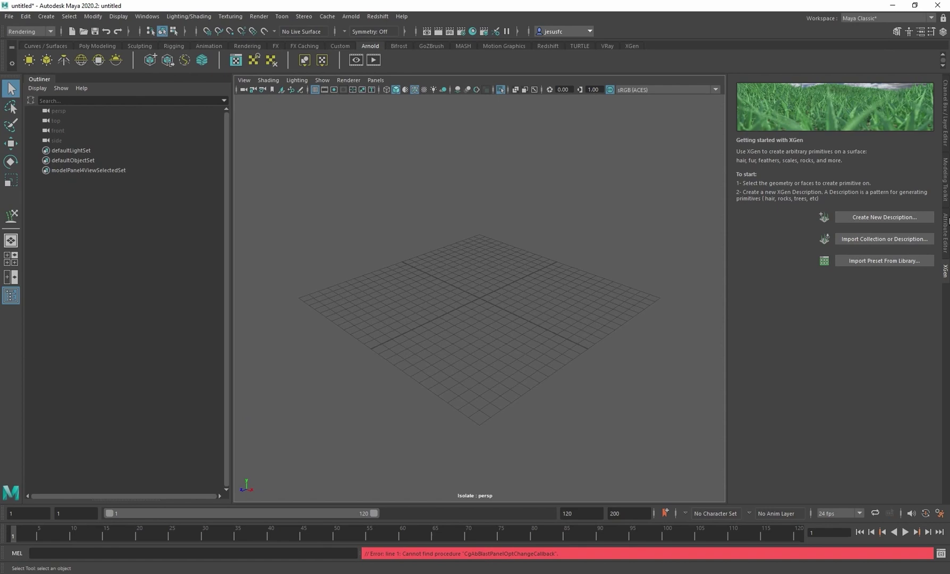
left_click(945, 234)
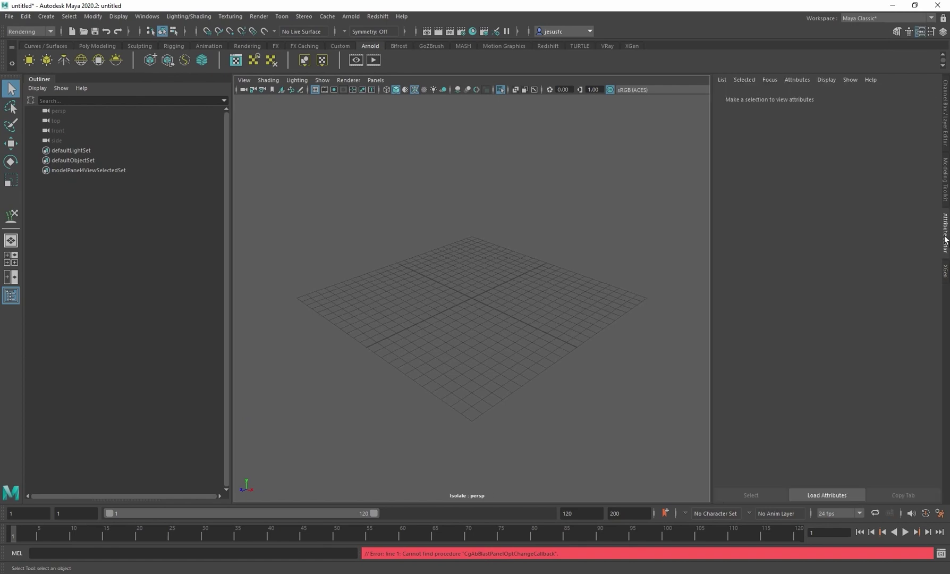
Switch Maya's side panel to the Channel Box and back to the Attribute Editor, and place the Maya window over Houdini.
left_click(946, 113)
left_click(943, 229)
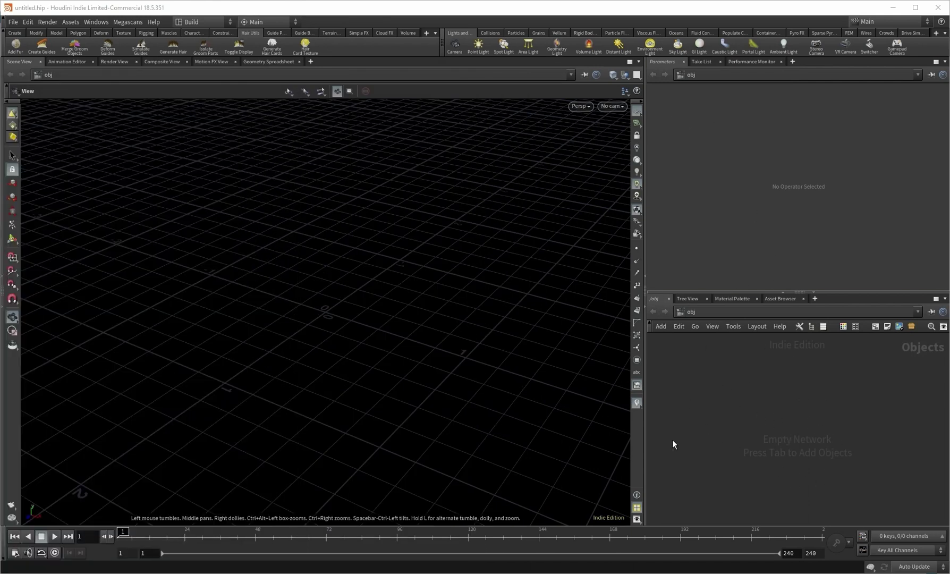
left_click_drag(949, 70, 406, 69)
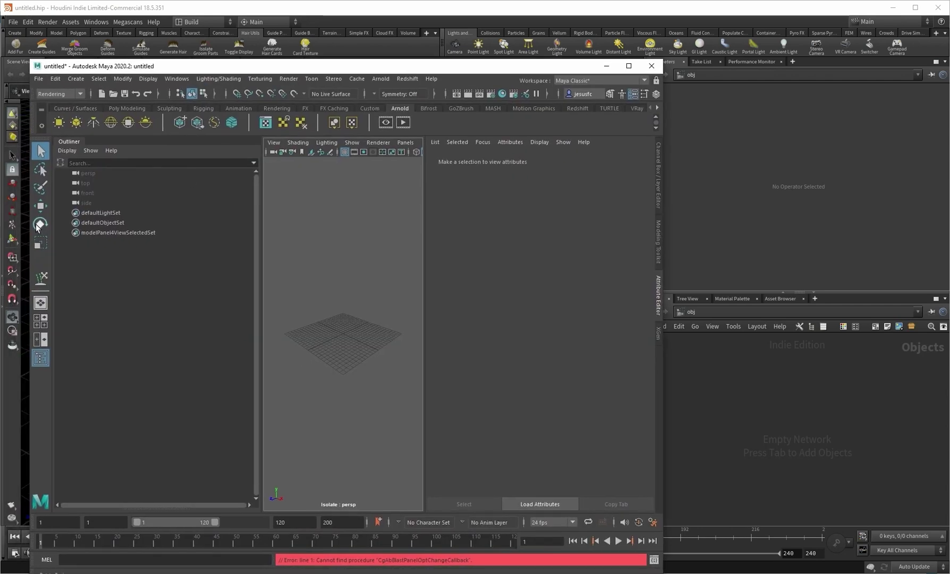
Open Maya's Node Editor beside the Outliner and create a polygon sphere to display its nodes.
left_click(171, 78)
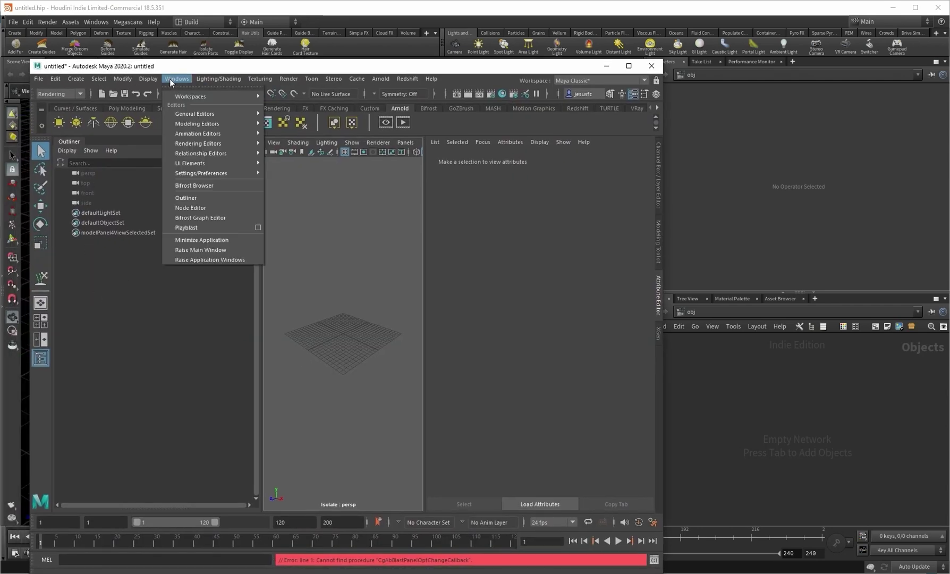
mouse_move(197, 164)
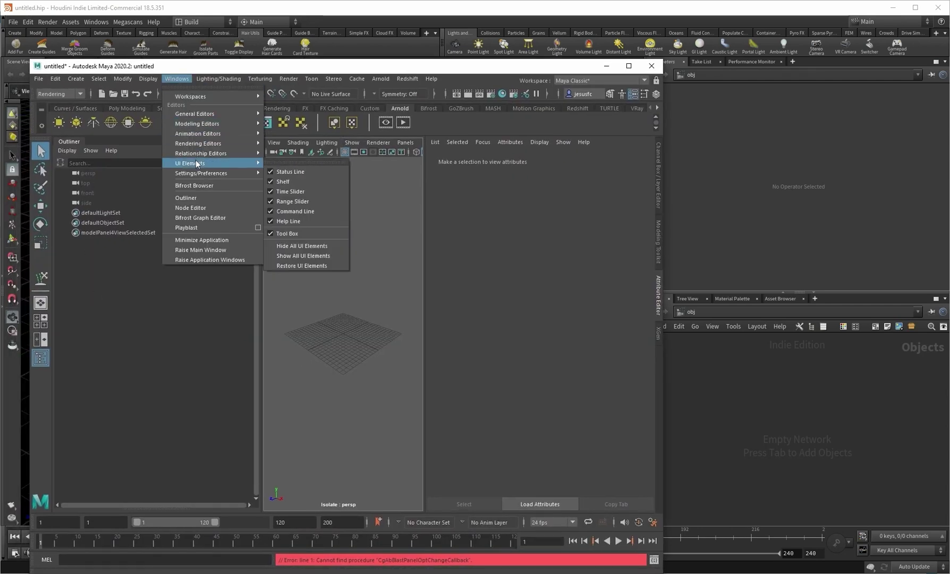
left_click(191, 207)
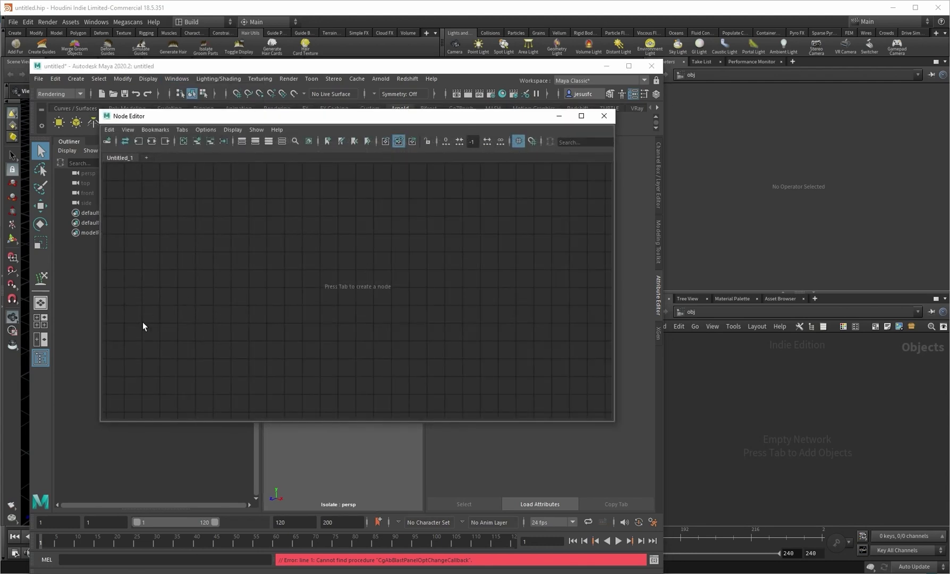
left_click_drag(298, 116, 543, 236)
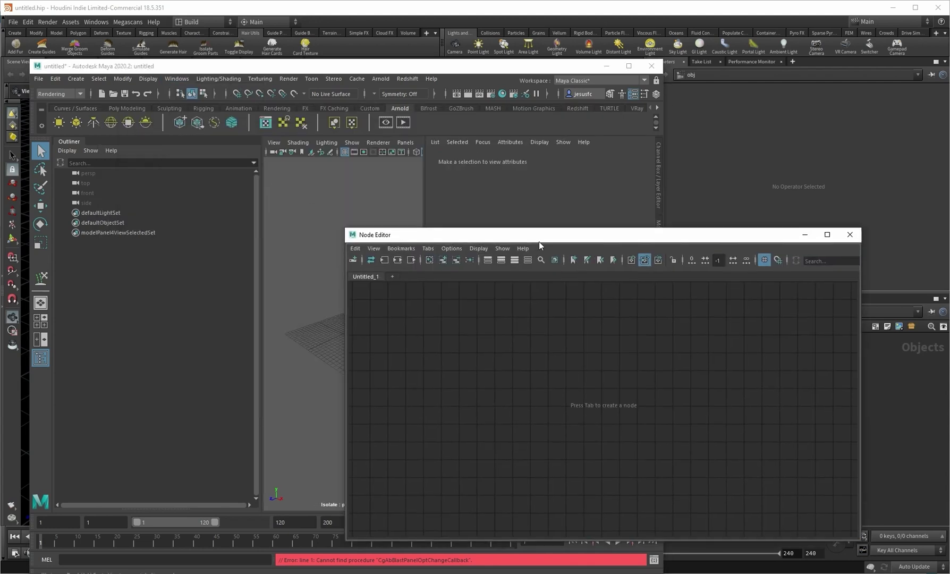
left_click(121, 109)
left_click(59, 122)
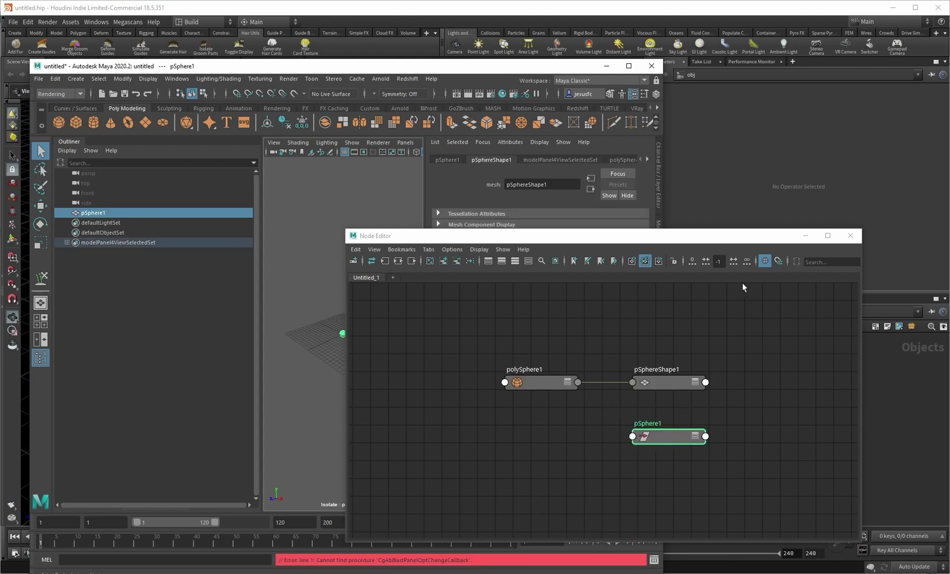
Move the main Maya window out of view and place the Node Editor over Houdini's viewport.
left_click_drag(595, 238, 0, 187)
left_click_drag(375, 67, 0, 67)
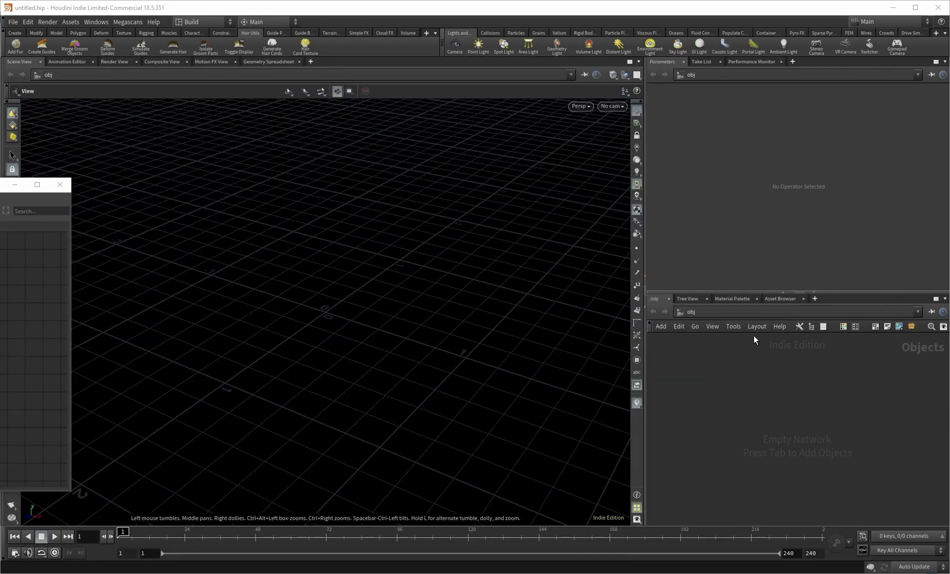
left_click_drag(0, 182, 239, 176)
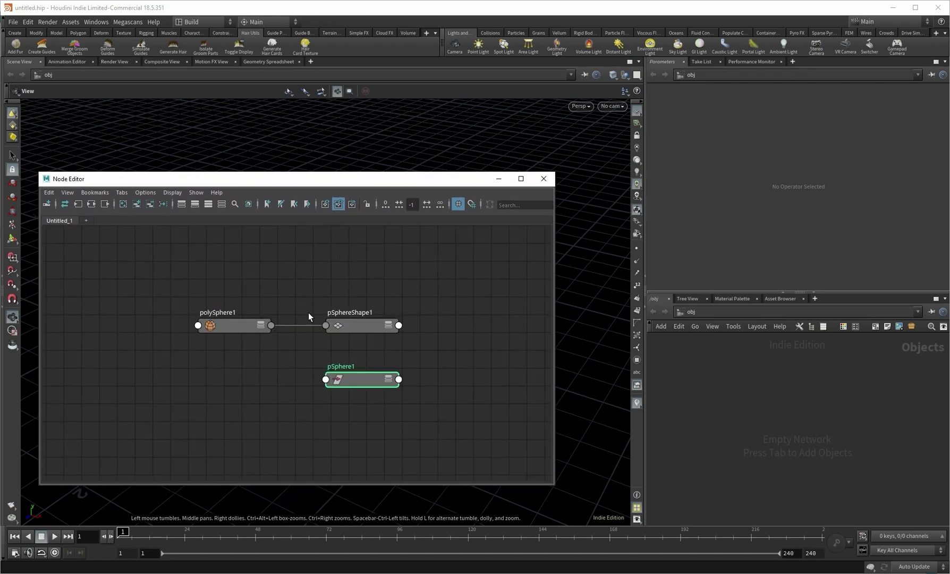
Return to Houdini and open the list of other networks from the obj level of the network path.
left_click(705, 311)
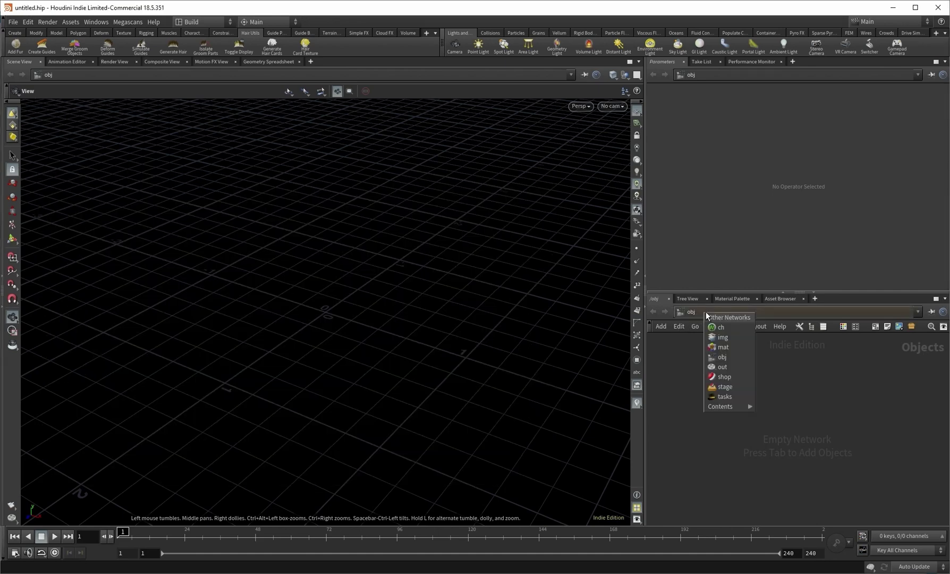
left_click(698, 312)
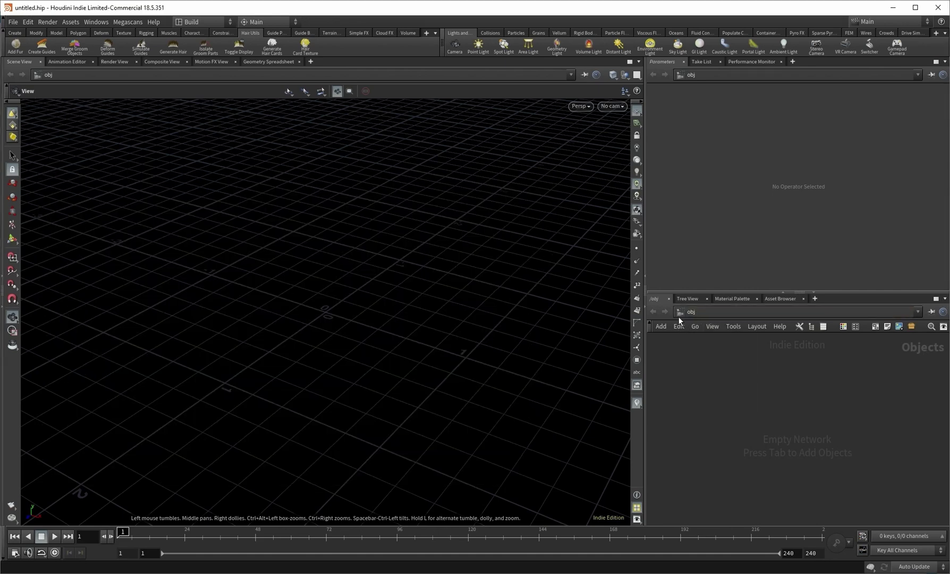
left_click(690, 312)
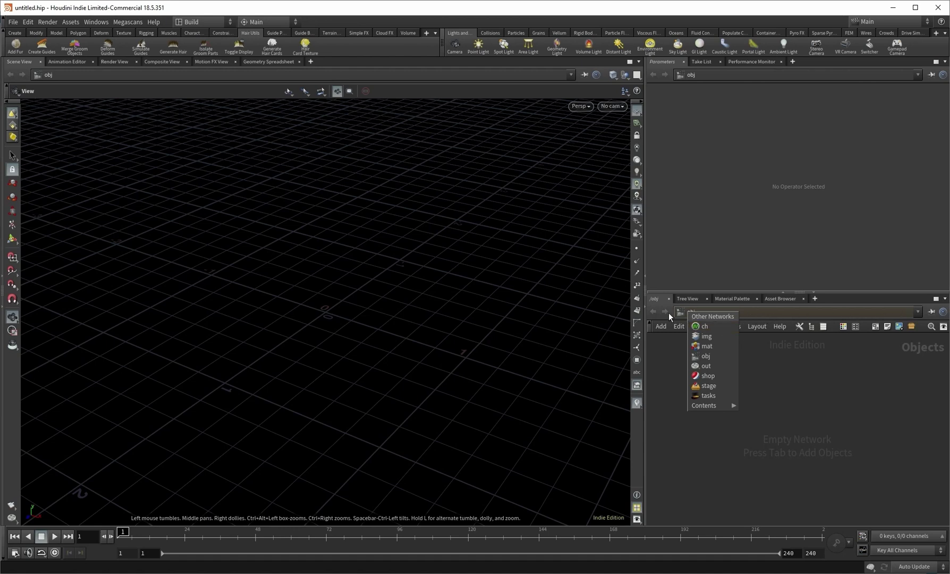
left_click(721, 313)
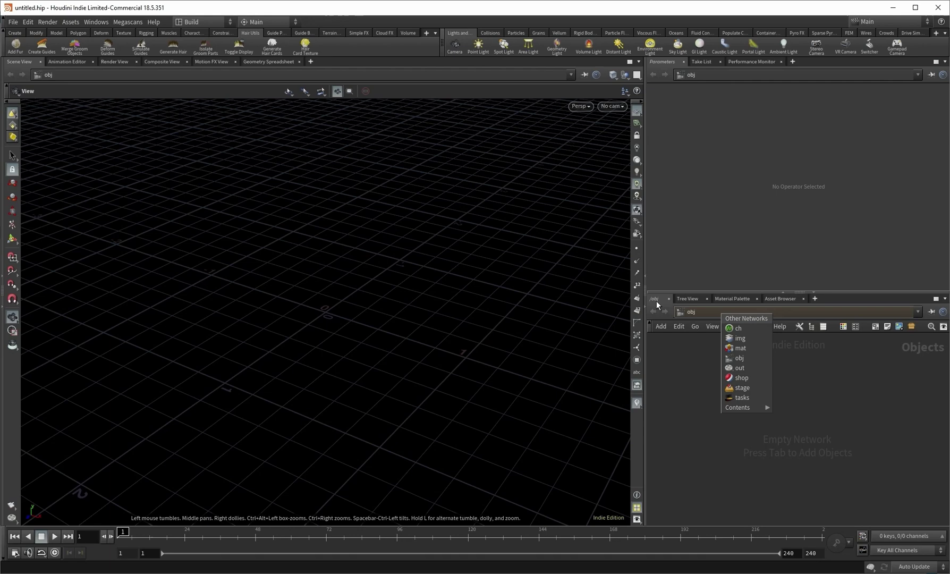
Annotate the network list with magenta freehand lines, arrows branching out from the out network, and the labels abc and obj.
key("ctrl+Print")
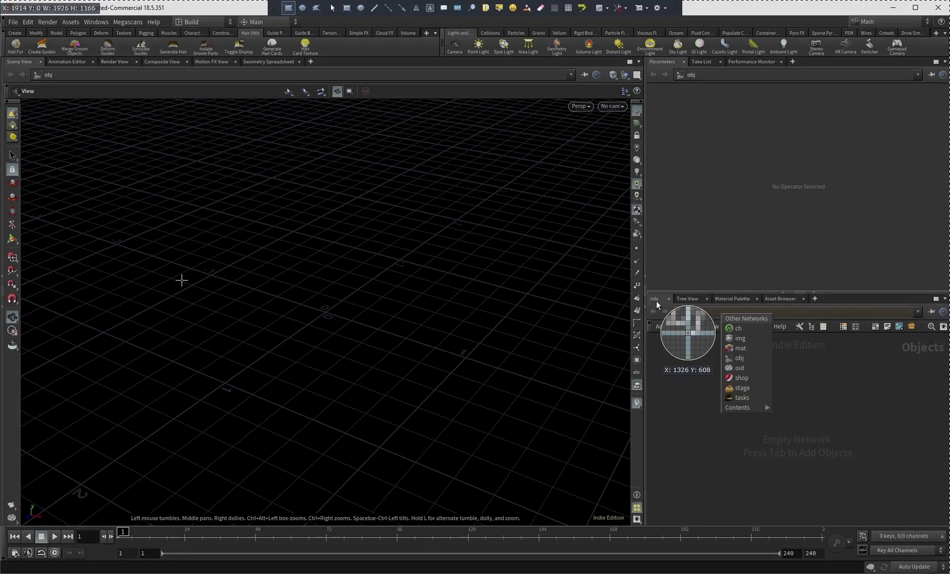
left_click(375, 8)
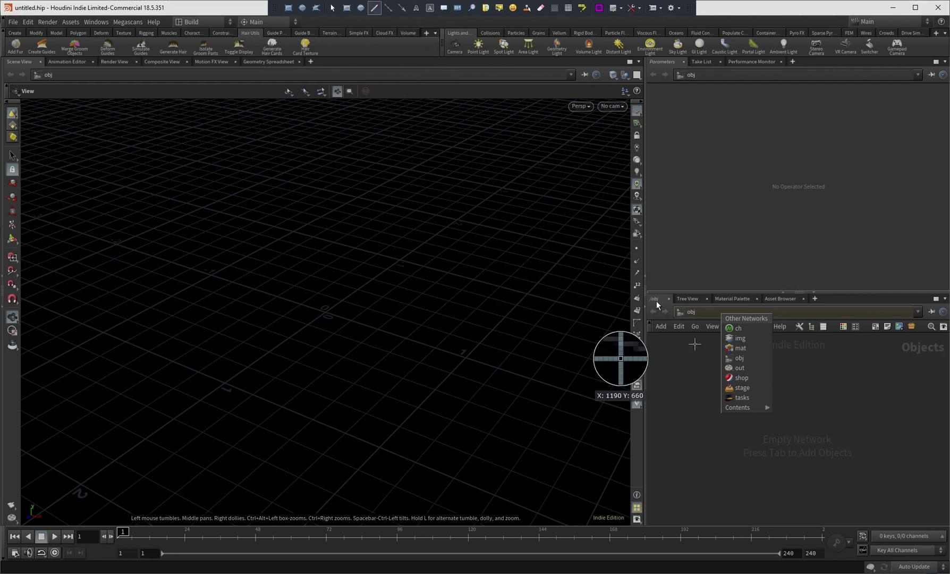
mouse_move(754, 328)
left_mouse_down()
mouse_move(791, 328)
mouse_move(785, 359)
mouse_move(799, 370)
mouse_move(784, 373)
mouse_move(801, 370)
left_mouse_up()
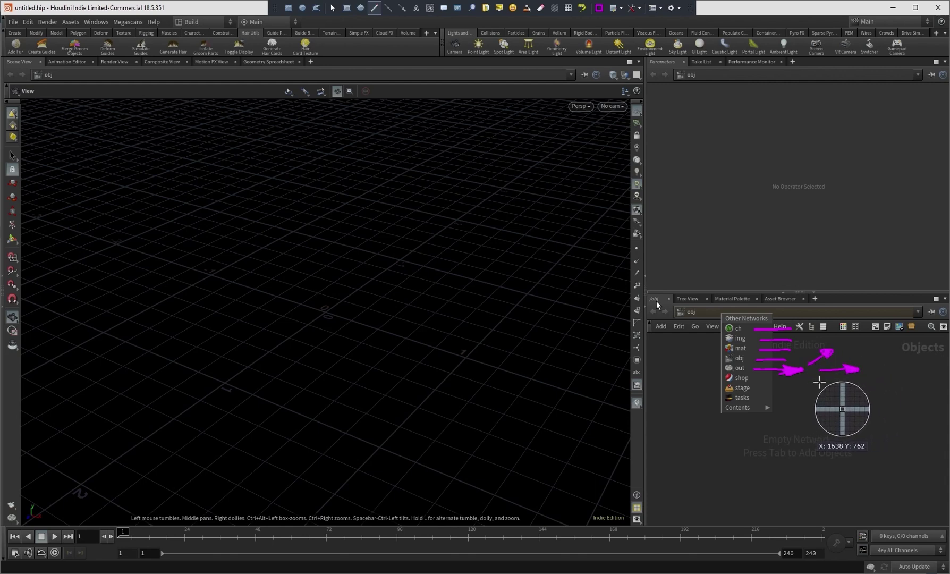
left_click_drag(836, 384, 842, 388)
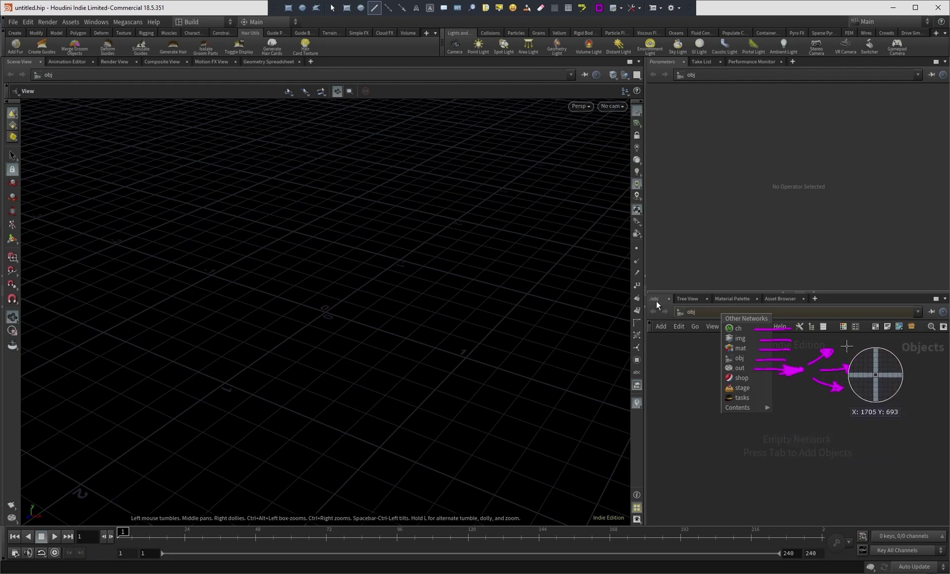
left_click_drag(868, 342, 864, 338)
left_click_drag(887, 336, 891, 340)
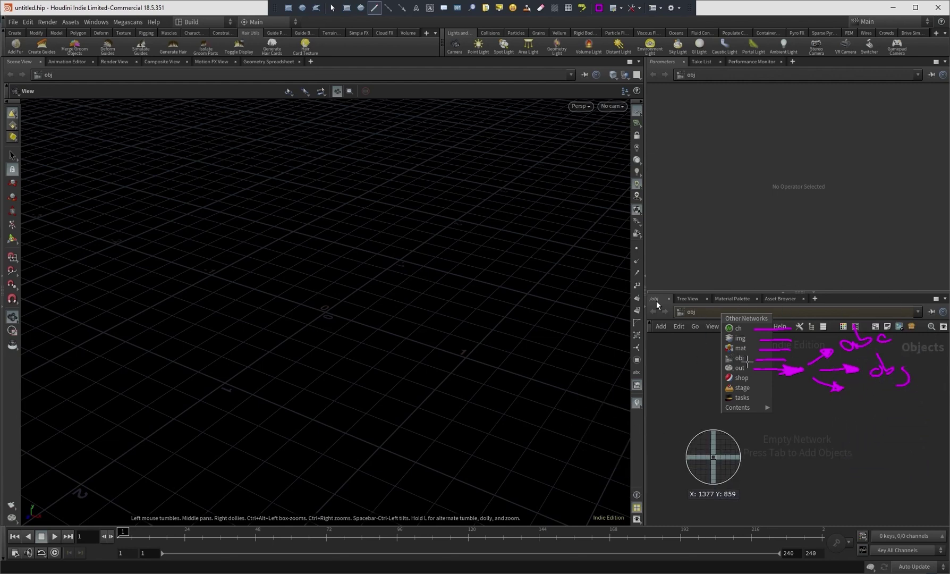
Circle the viewport, draw an arrow into the parameter area, and mark shop, stage and tasks with magenta arrows.
mouse_move(750, 352)
left_mouse_down()
mouse_move(562, 499)
mouse_move(291, 250)
left_mouse_up()
mouse_move(699, 198)
left_mouse_down()
mouse_move(798, 167)
mouse_move(802, 183)
mouse_move(795, 169)
left_mouse_up()
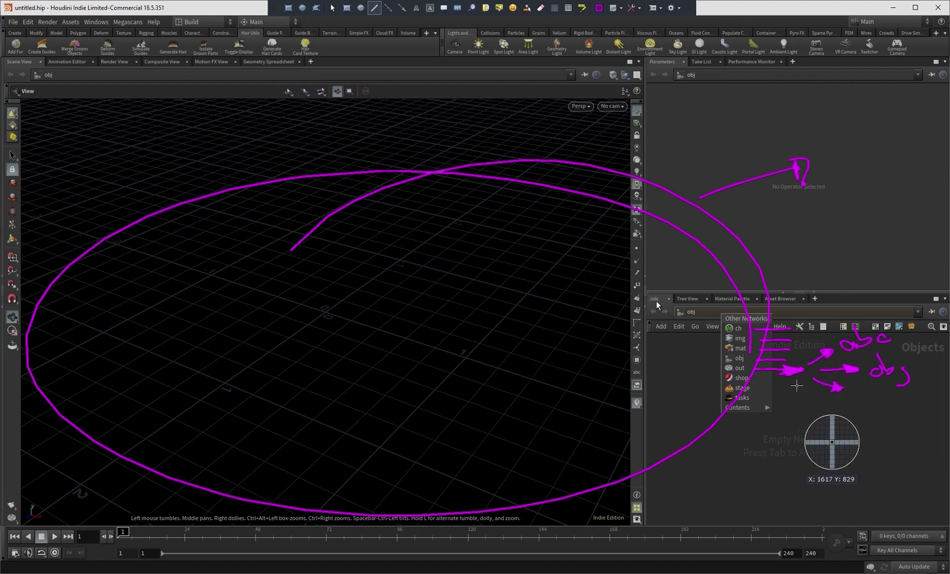
left_click_drag(764, 379, 791, 386)
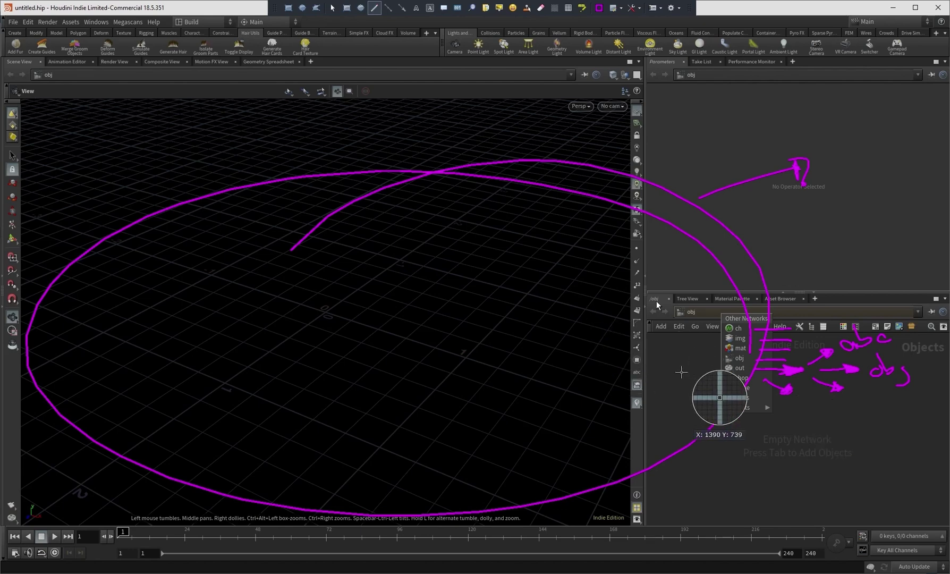
left_click_drag(694, 391, 711, 392)
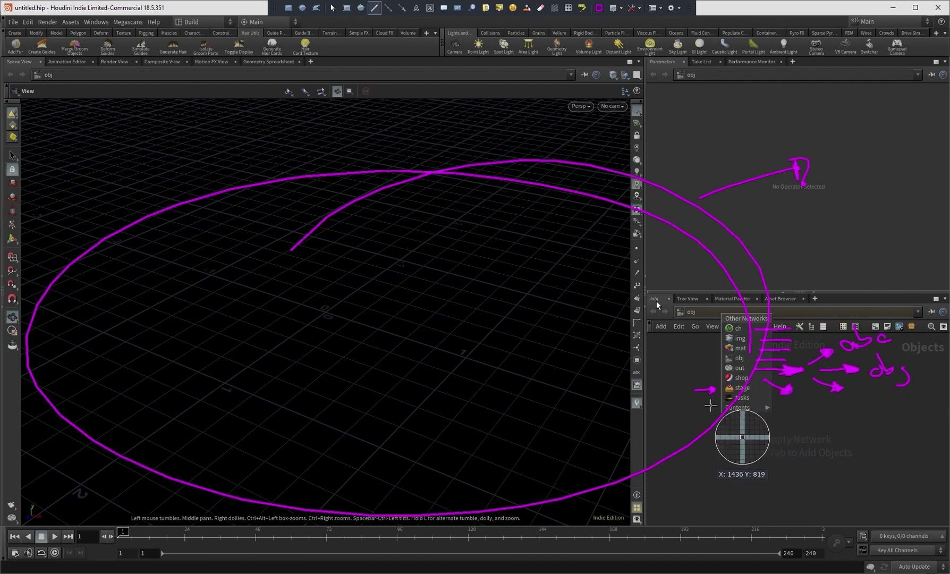
left_click_drag(720, 402, 704, 414)
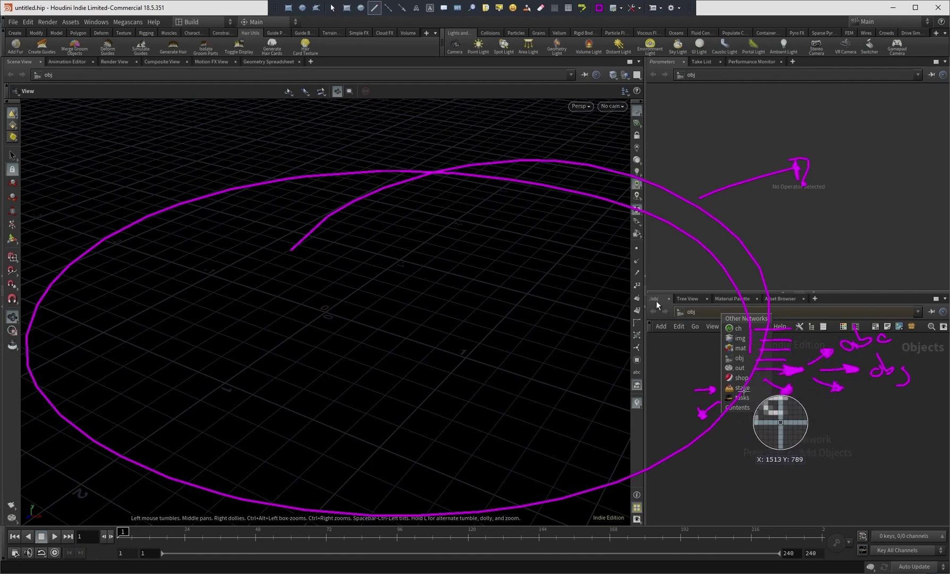
Draw a bracket and an outward arrow beside the network list, circle obj, and close the annotation overlay.
mouse_move(713, 353)
left_mouse_down()
mouse_move(692, 355)
mouse_move(728, 367)
mouse_move(691, 340)
mouse_move(694, 352)
mouse_move(675, 347)
left_mouse_up()
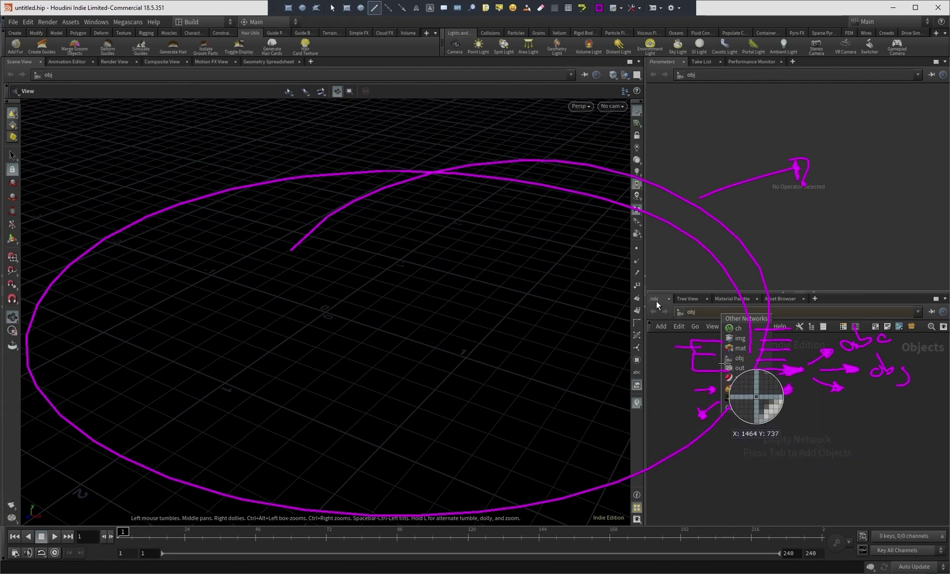
left_click_drag(690, 366, 662, 363)
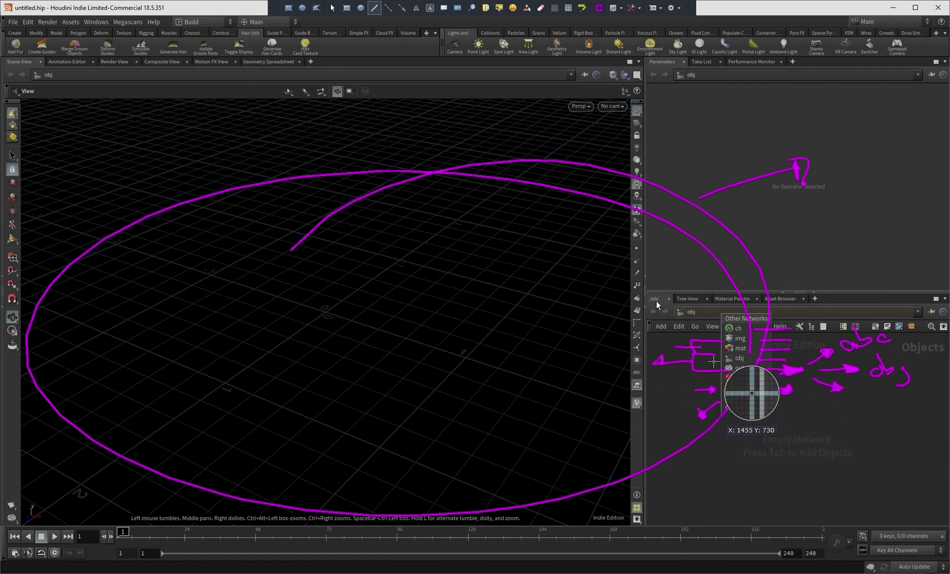
mouse_move(715, 359)
left_mouse_down()
mouse_move(742, 364)
mouse_move(735, 353)
mouse_move(727, 364)
left_mouse_up()
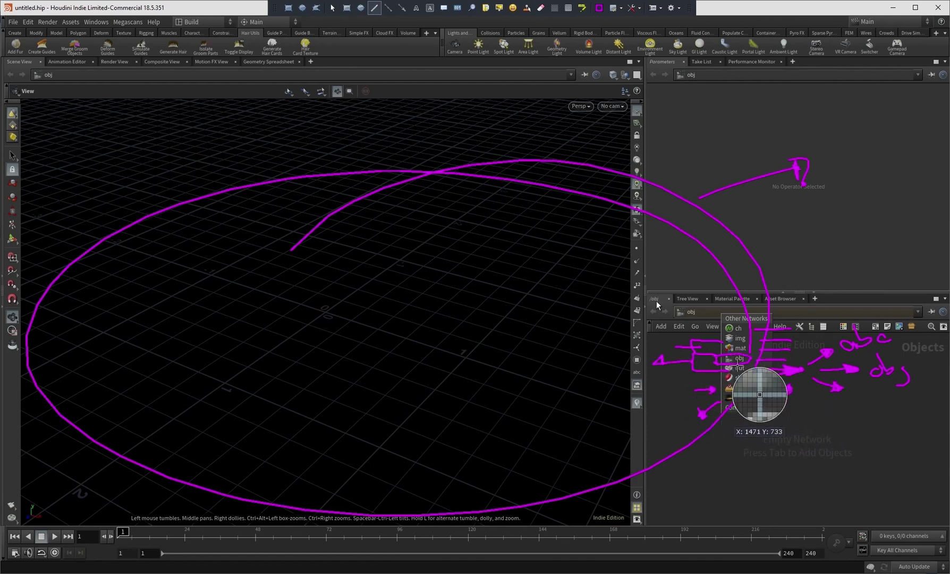
left_click(764, 407)
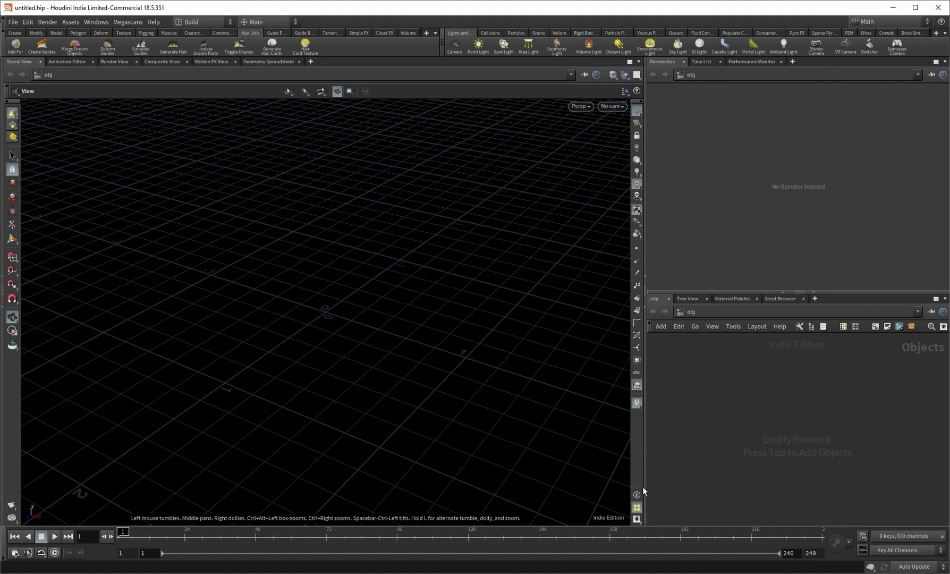
Start a new freehand annotation and draw a magenta box labelled /obj over the viewport grid.
left_click_drag(259, 311, 394, 263)
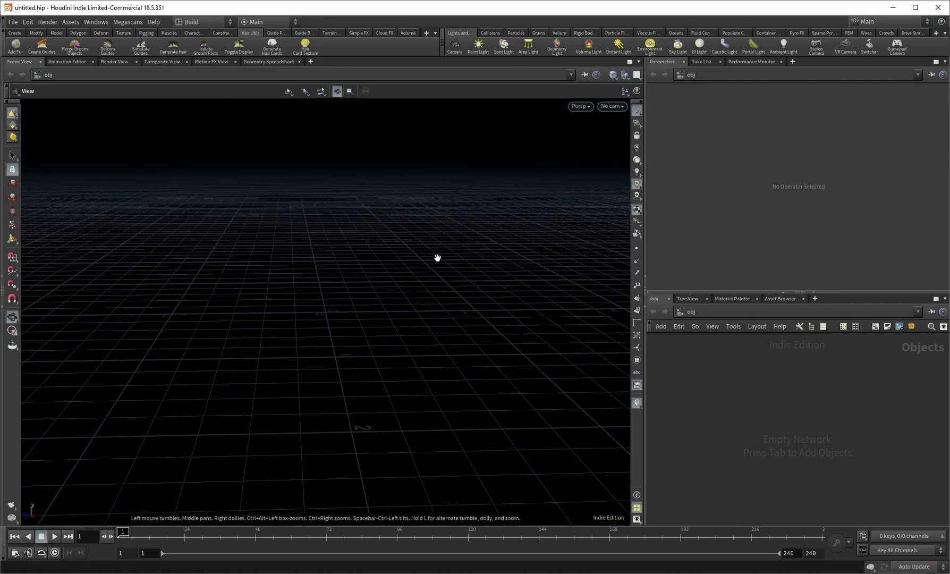
key("ctrl+Print")
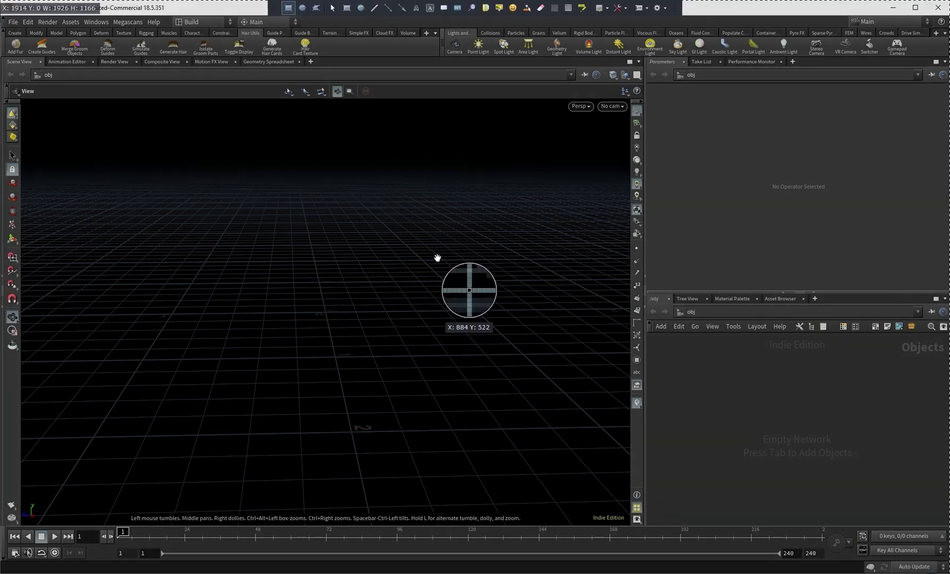
left_click(333, 9)
left_click(375, 7)
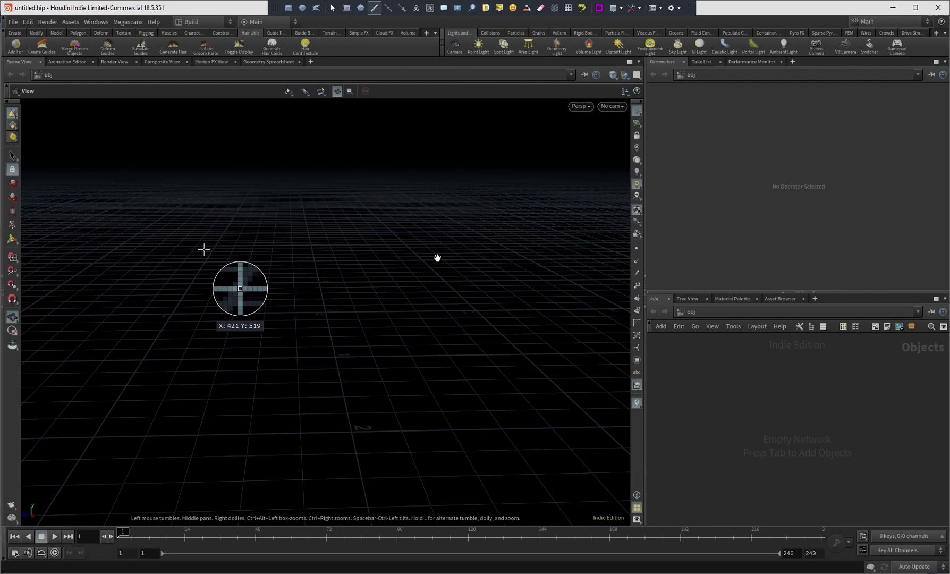
mouse_move(160, 200)
left_mouse_down()
mouse_move(142, 249)
mouse_move(234, 260)
mouse_move(161, 200)
mouse_move(157, 231)
mouse_move(180, 224)
mouse_move(205, 245)
mouse_move(213, 216)
left_mouse_up()
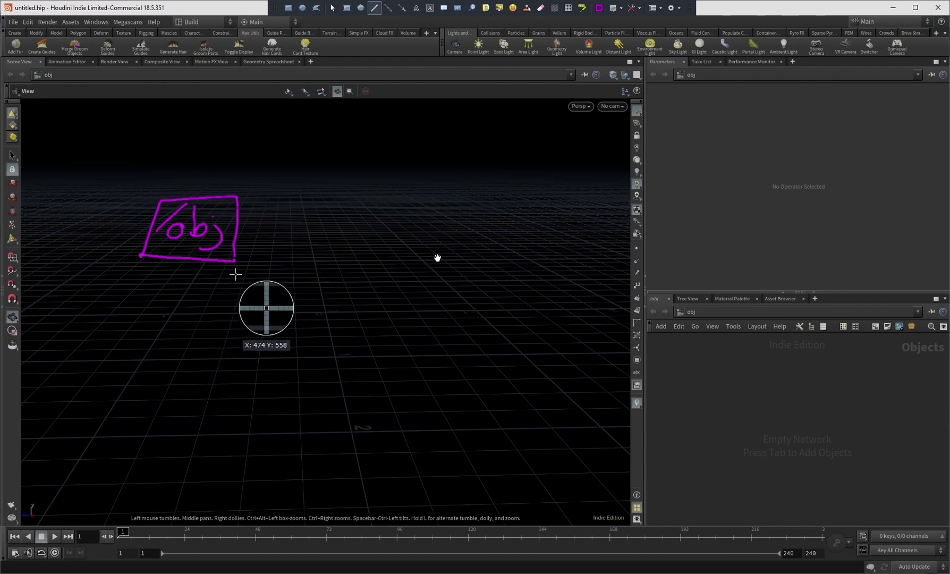
Draw a boxed /Geo label below the /obj box, with a curved arrow pointing at it.
mouse_move(236, 274)
left_mouse_down()
mouse_move(198, 299)
mouse_move(301, 302)
left_mouse_up()
mouse_move(194, 272)
left_mouse_down()
mouse_move(193, 320)
mouse_move(333, 271)
mouse_move(325, 321)
left_mouse_up()
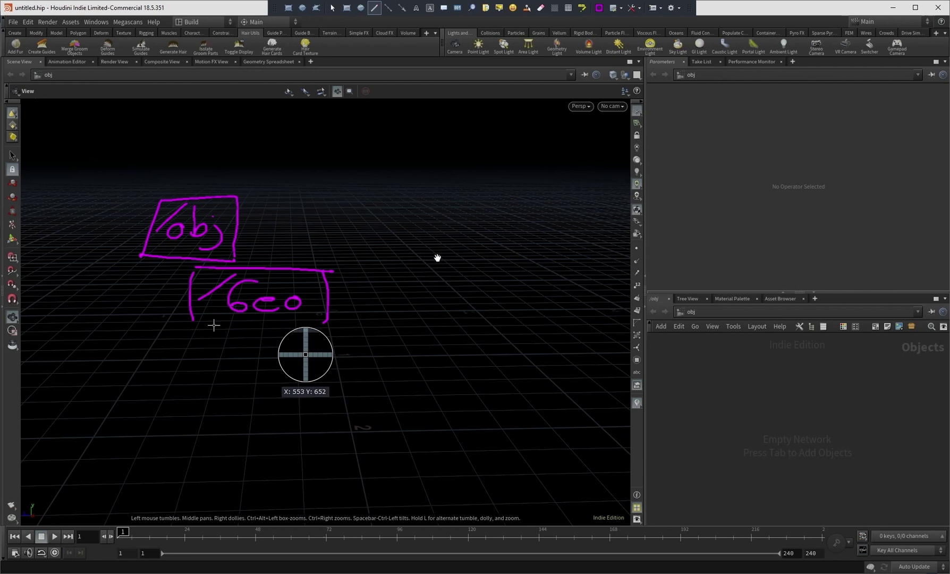
left_click_drag(196, 323, 322, 322)
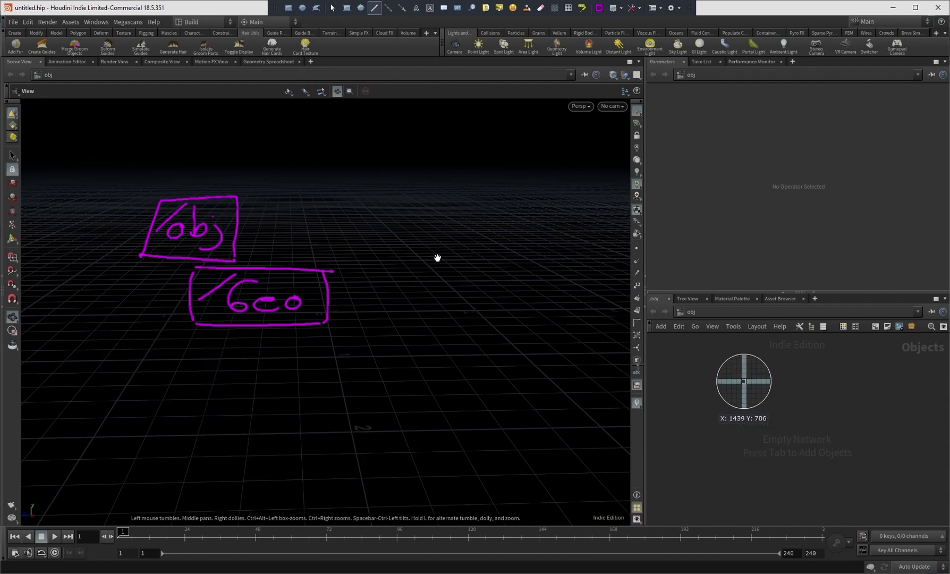
mouse_move(439, 274)
left_mouse_down()
mouse_move(345, 301)
mouse_move(365, 295)
left_mouse_up()
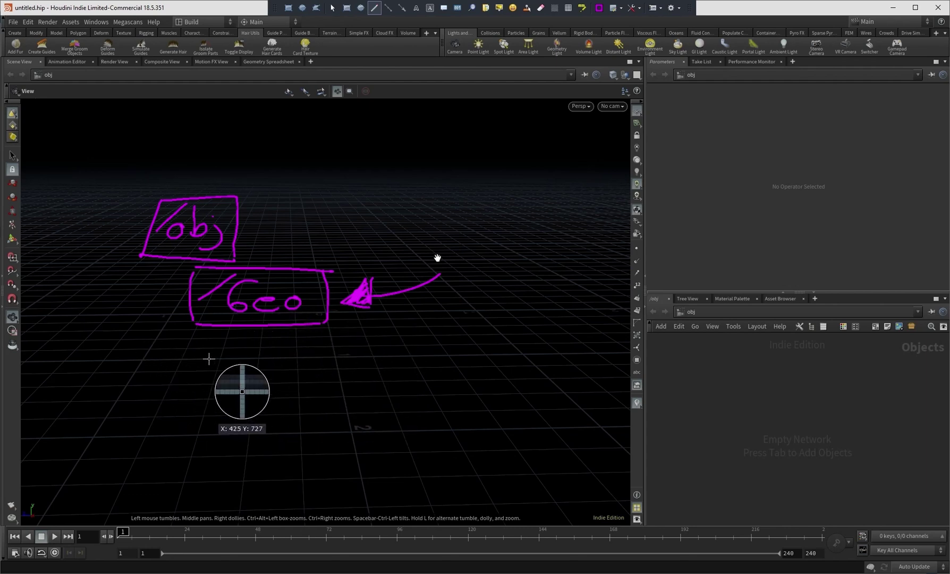
Draw a second box below the first /Geo box and write /Geo inside it.
left_click_drag(196, 345, 196, 402)
mouse_move(188, 344)
left_mouse_down()
mouse_move(355, 338)
mouse_move(338, 396)
left_mouse_up()
left_click_drag(205, 404, 340, 397)
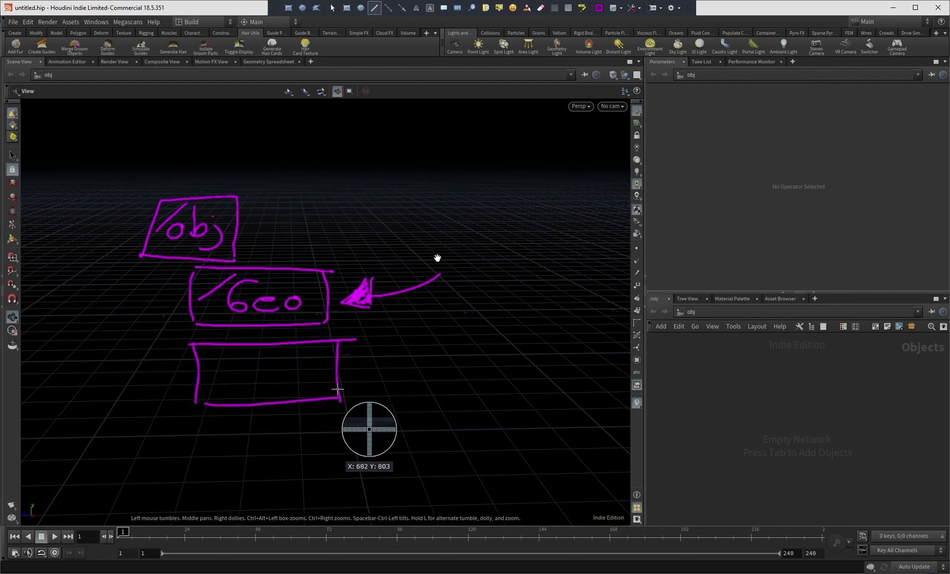
left_click_drag(230, 353, 212, 377)
mouse_move(264, 361)
left_mouse_down()
mouse_move(246, 384)
mouse_move(234, 383)
left_mouse_up()
left_click_drag(264, 380, 282, 386)
left_click_drag(296, 375, 304, 377)
Draw a third box below the second /Geo box and write /Geo inside it.
left_click_drag(223, 421, 198, 449)
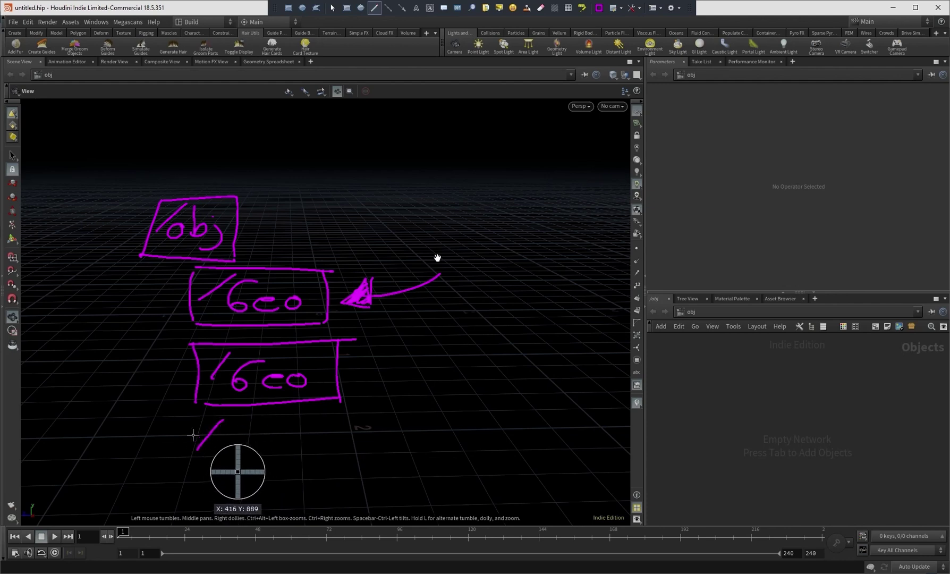
mouse_move(190, 414)
left_mouse_down()
mouse_move(188, 478)
mouse_move(357, 411)
left_mouse_up()
left_click_drag(194, 463, 321, 455)
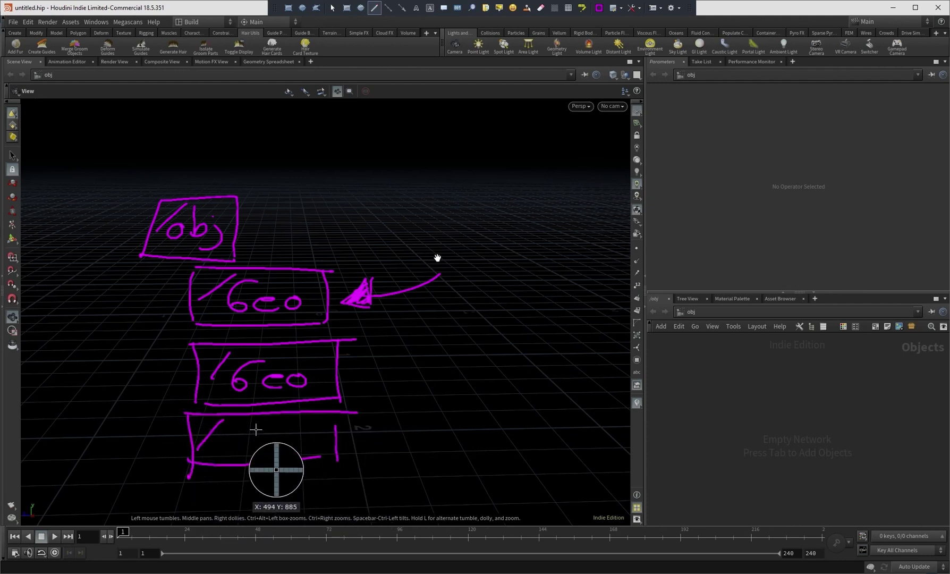
mouse_move(249, 428)
left_mouse_down()
mouse_move(235, 447)
mouse_move(290, 452)
mouse_move(312, 441)
left_mouse_up()
left_click_drag(336, 425, 336, 452)
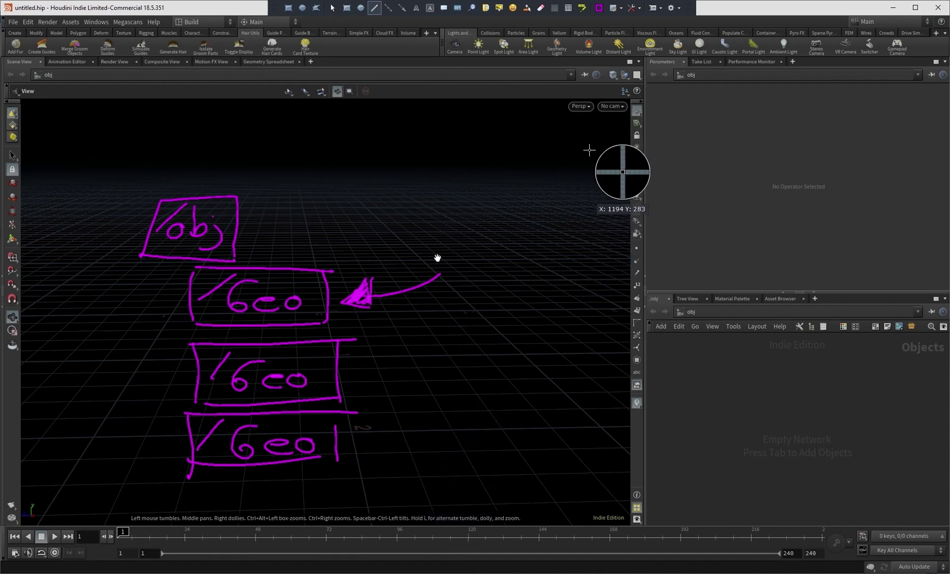
Draw arrows toward the viewport's object visibility controls and toward each of the three /Geo boxes.
left_click_drag(589, 153, 618, 92)
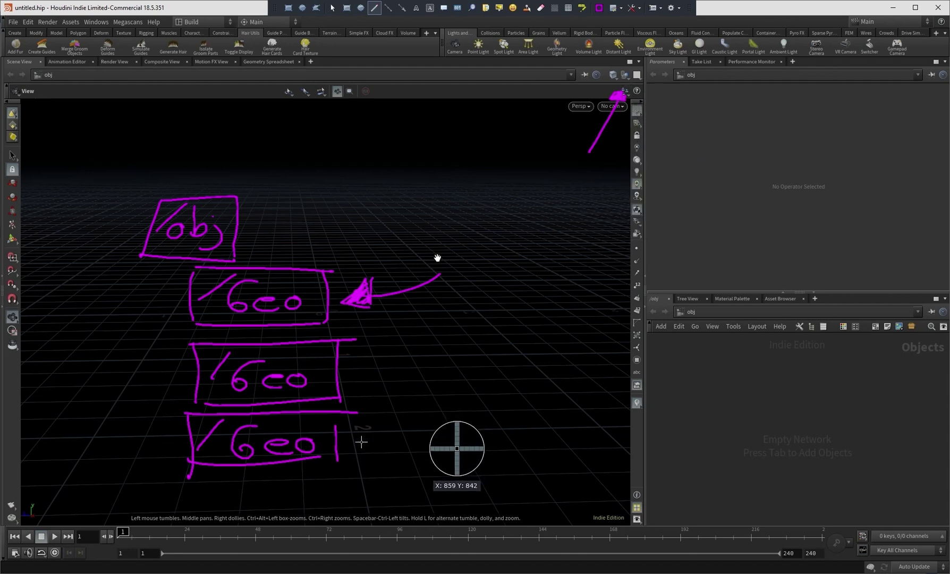
mouse_move(132, 332)
left_mouse_down()
mouse_move(171, 310)
mouse_move(178, 317)
left_mouse_up()
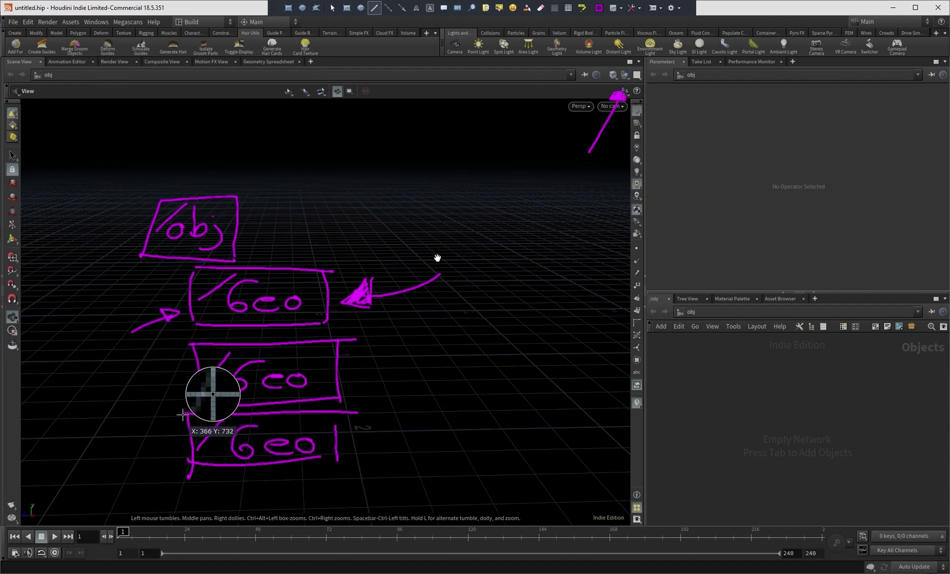
left_click_drag(141, 385, 179, 388)
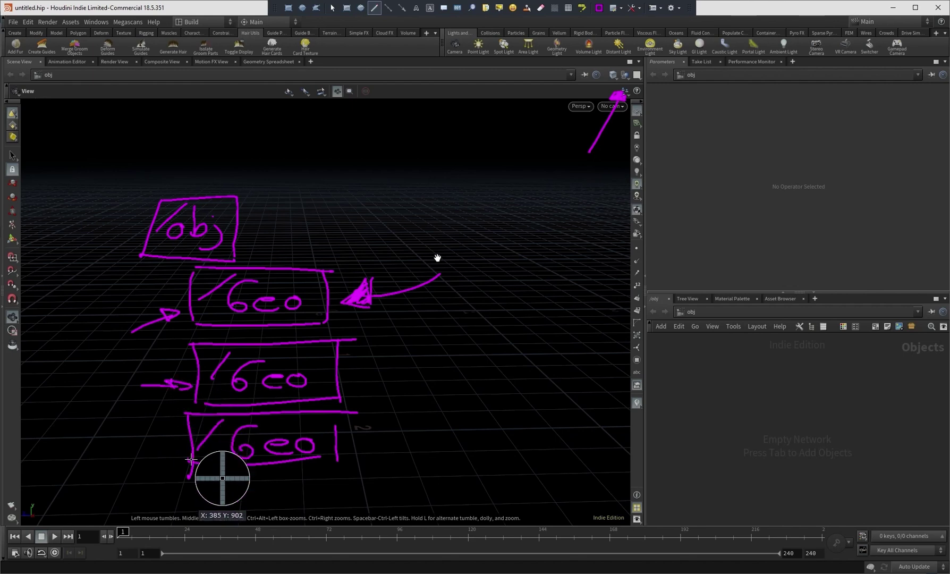
mouse_move(462, 420)
left_mouse_down()
mouse_move(359, 442)
mouse_move(372, 444)
left_mouse_up()
Strike out the first and second /Geo boxes with long diagonal strokes, crossing the second one both ways.
left_click_drag(372, 267, 93, 353)
left_click_drag(414, 278, 83, 358)
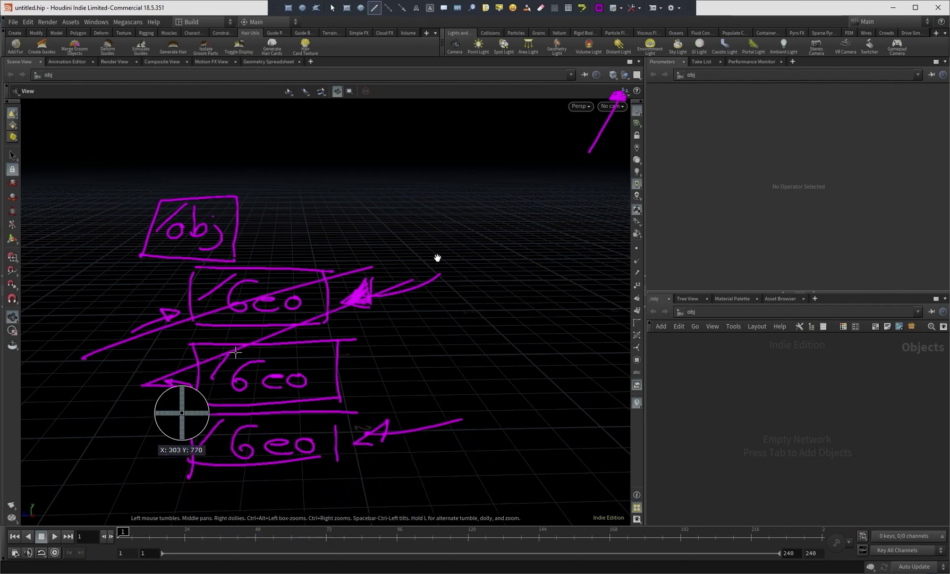
left_click_drag(425, 310, 143, 384)
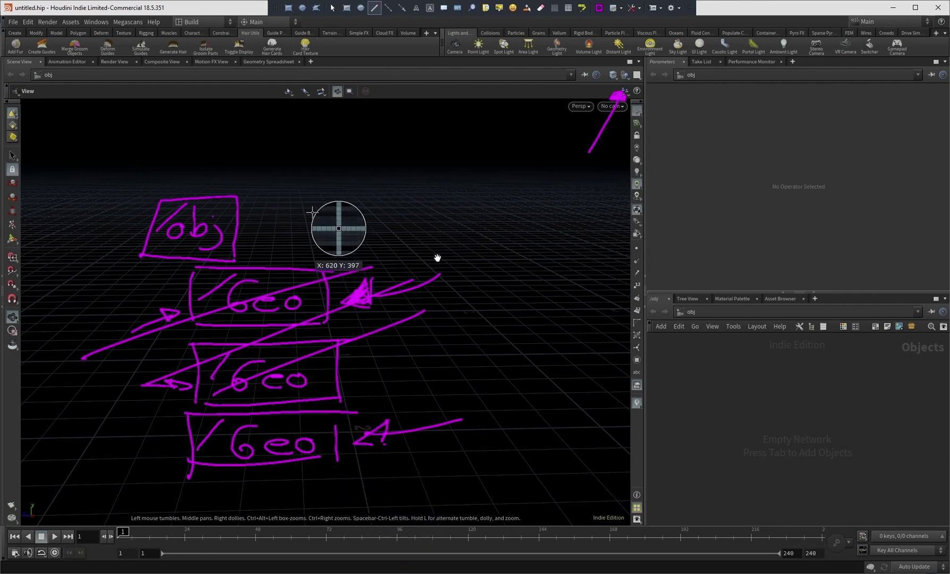
left_click_drag(158, 347, 372, 392)
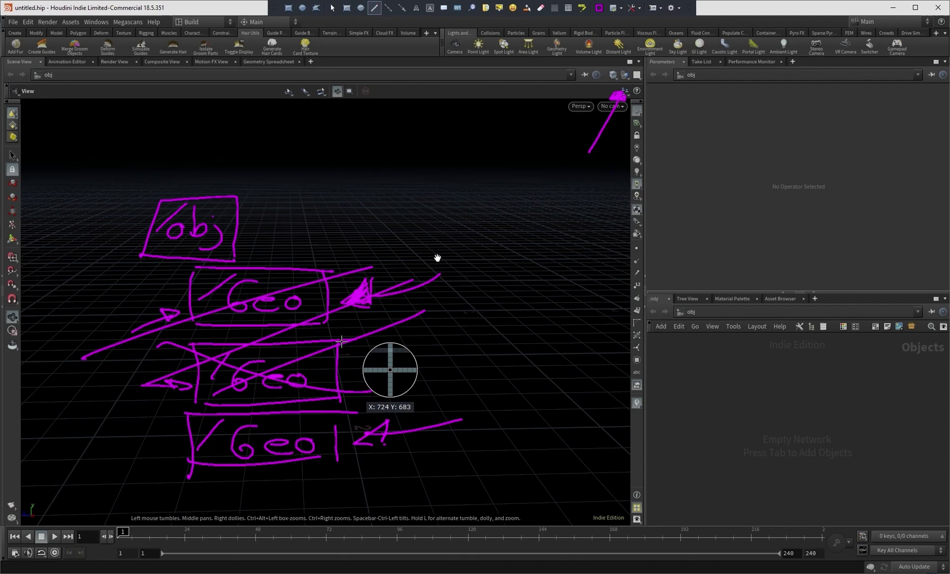
left_click_drag(357, 338, 176, 417)
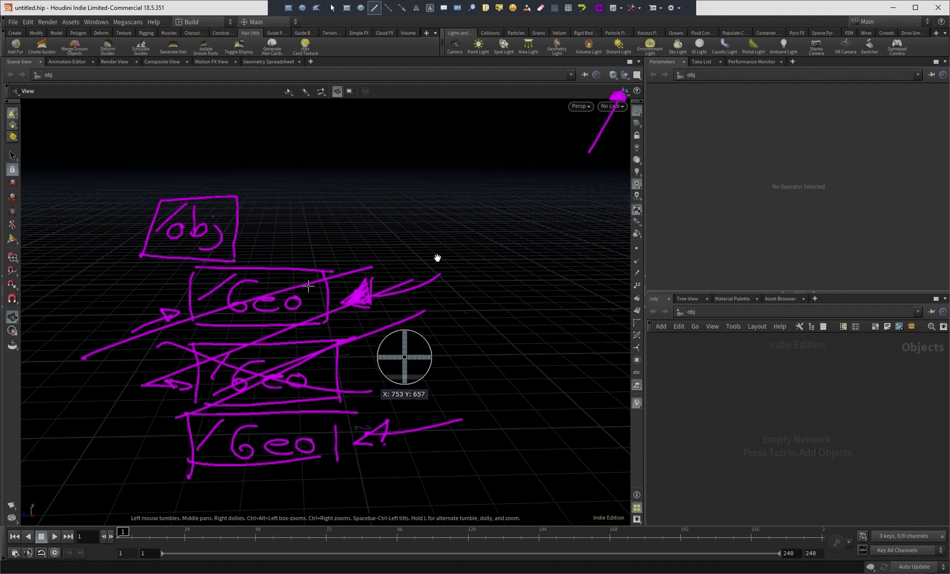
Draw a large frame around the whole /obj and /Geo diagram and an empty circle outside it.
mouse_move(81, 170)
left_mouse_down()
mouse_move(97, 393)
mouse_move(180, 170)
left_mouse_up()
mouse_move(322, 168)
left_mouse_down()
mouse_move(470, 196)
mouse_move(466, 476)
left_mouse_up()
mouse_move(93, 375)
left_mouse_down()
mouse_move(60, 500)
mouse_move(451, 499)
left_mouse_up()
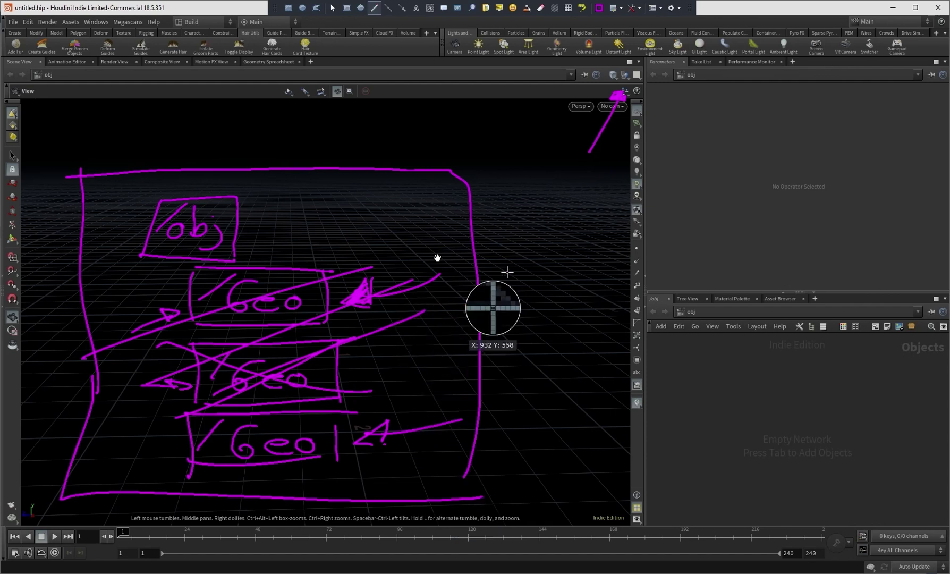
mouse_move(566, 224)
left_mouse_down()
mouse_move(534, 242)
mouse_move(585, 225)
left_mouse_up()
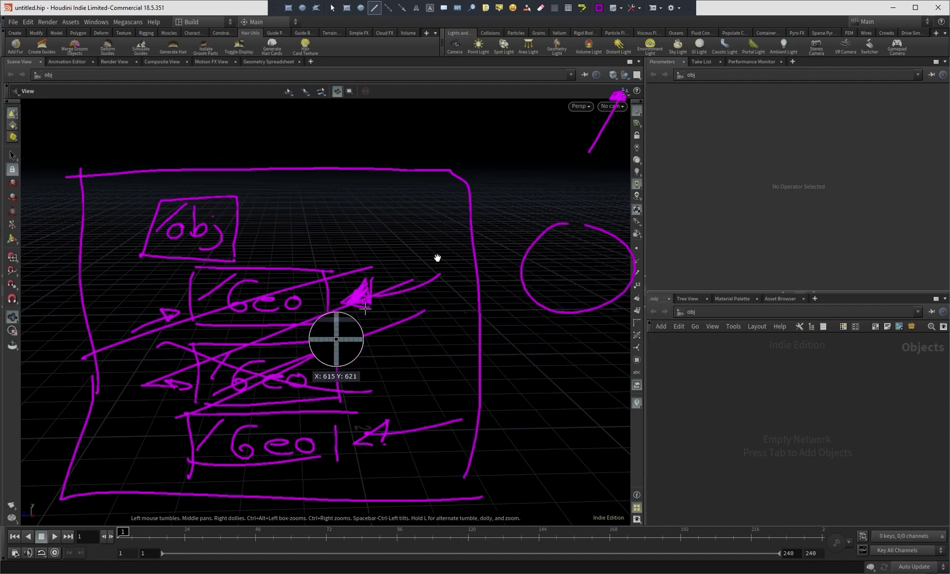
Draw arrows from the outside circle toward the first and second /Geo boxes, with a small x beside the second.
mouse_move(525, 235)
left_mouse_down()
mouse_move(295, 247)
mouse_move(314, 245)
left_mouse_up()
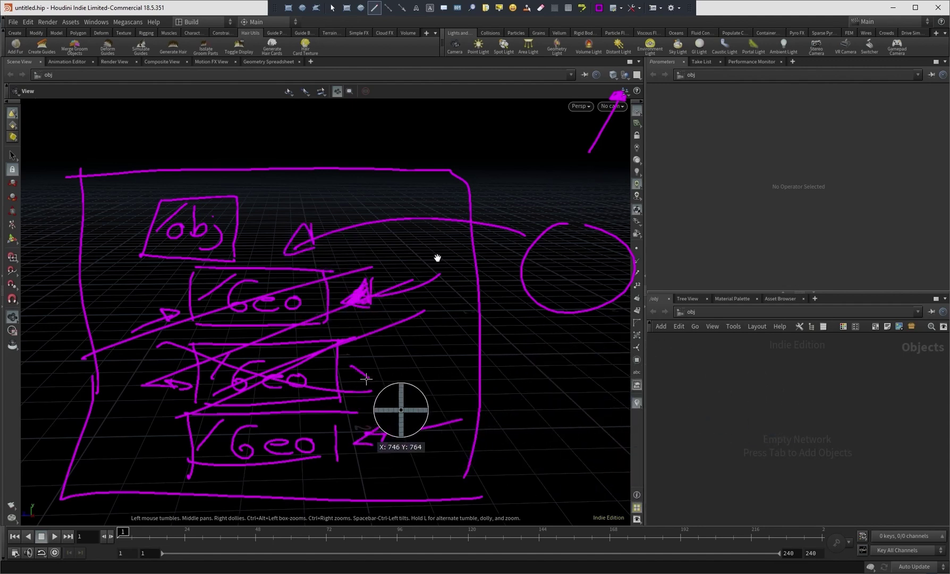
left_click_drag(350, 367, 372, 380)
left_click_drag(372, 366, 351, 380)
mouse_move(533, 321)
left_mouse_down()
mouse_move(403, 382)
mouse_move(470, 380)
left_mouse_up()
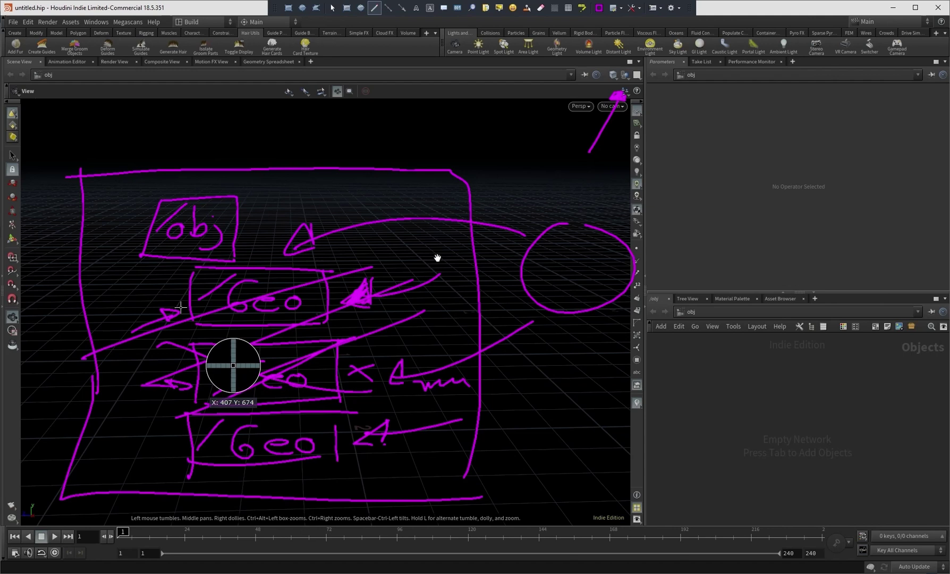
Circle the first /Geo box, draw an arrow toward the third one, and close the annotation overlay.
left_click_drag(212, 258, 184, 331)
left_click_drag(291, 332, 204, 258)
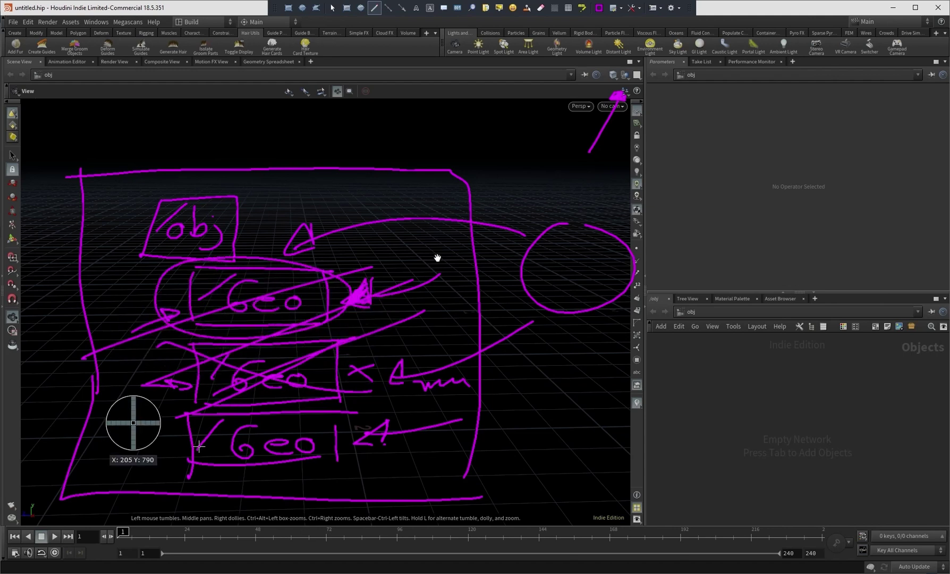
left_click_drag(125, 424, 181, 412)
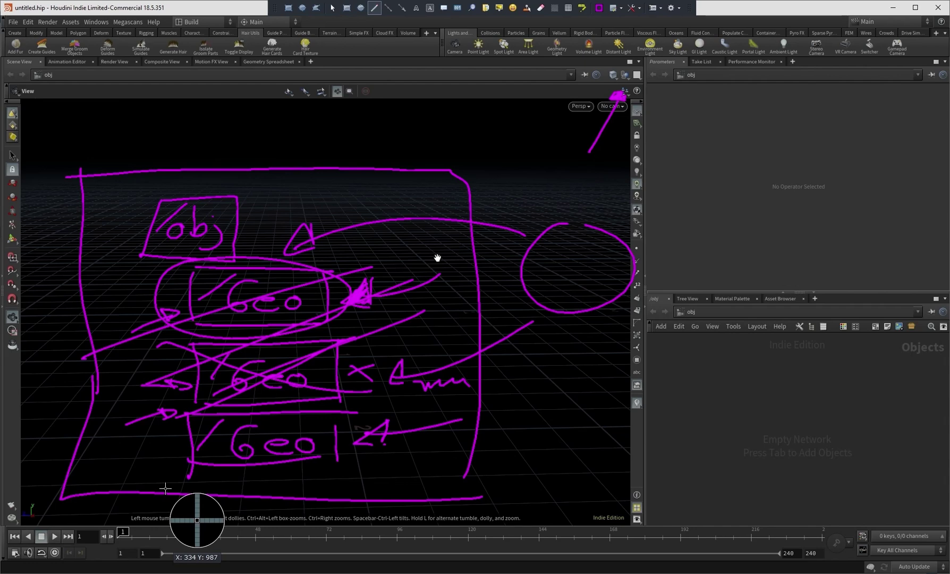
key("Escape")
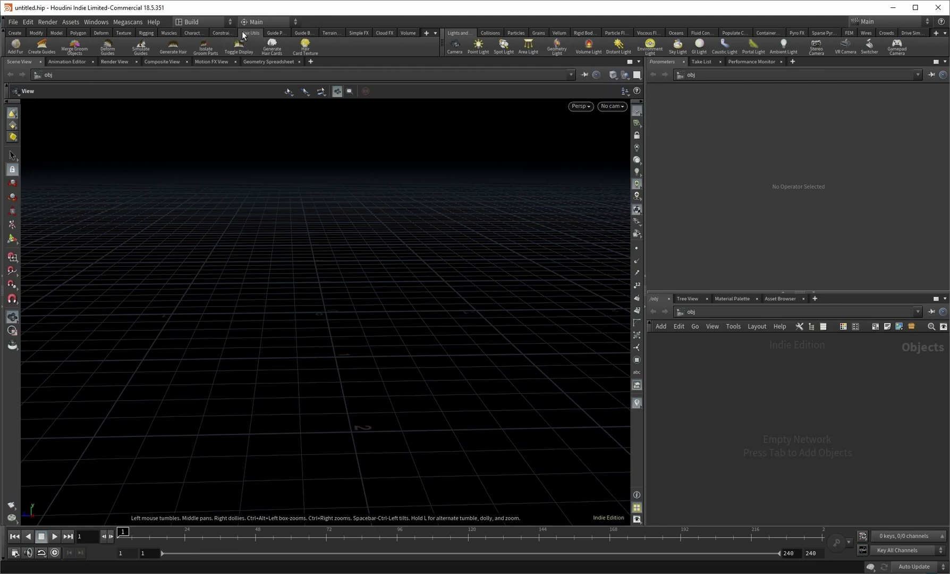
Show the guide process shelf tools and look over the node creation menu of the empty obj network.
left_click(277, 32)
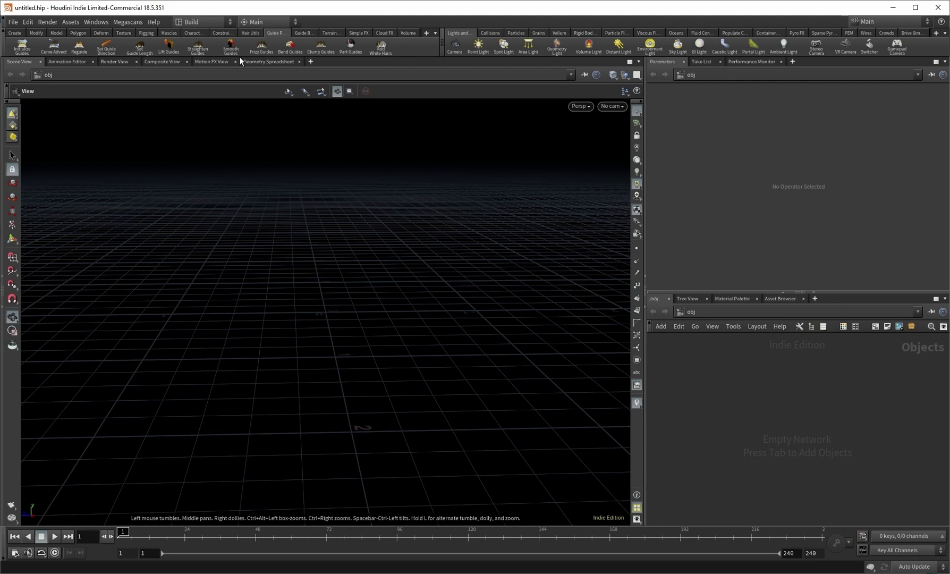
key("Tab")
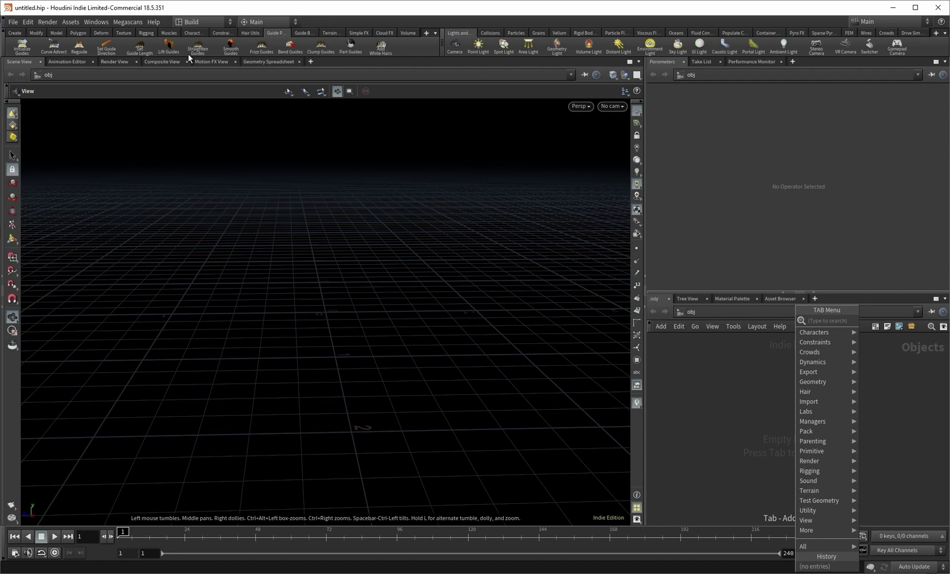
left_click(682, 386)
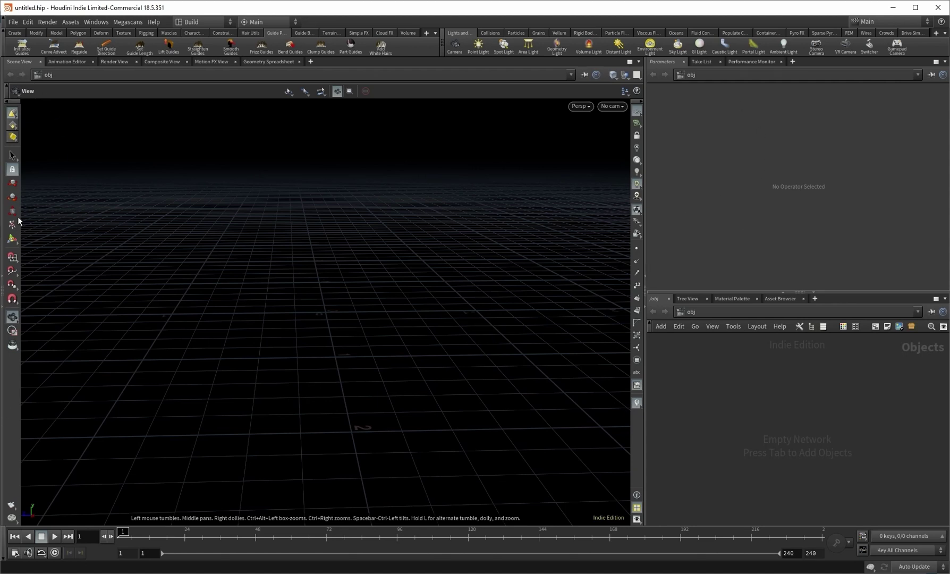
Activate the Select tool and open the viewport's visibility options for showing, ghosting or hiding other objects.
left_click(13, 155)
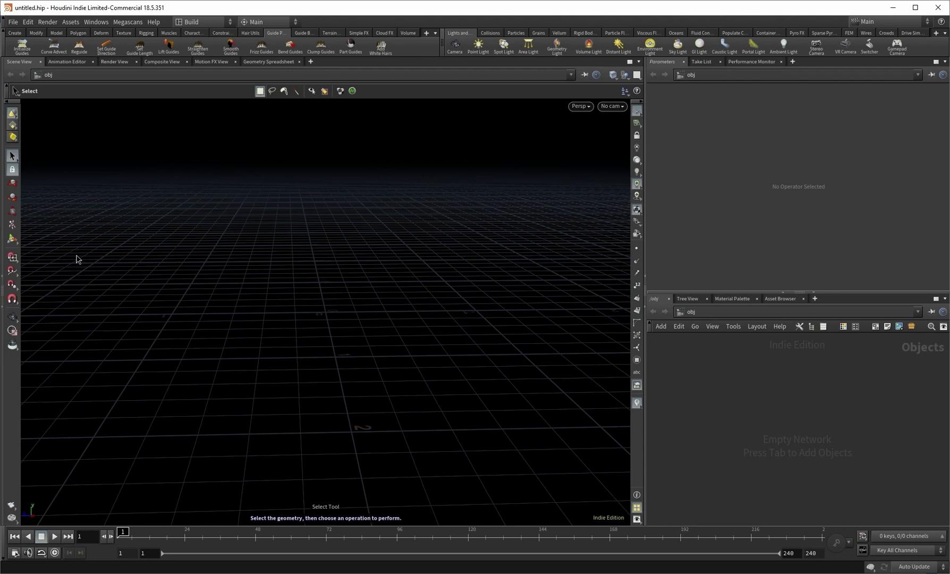
left_click(625, 74)
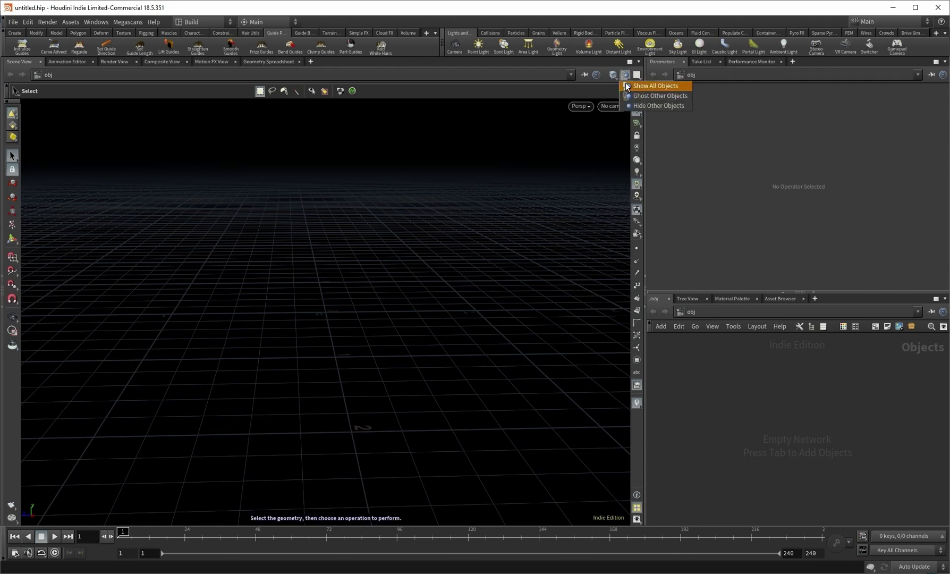
left_click(671, 104)
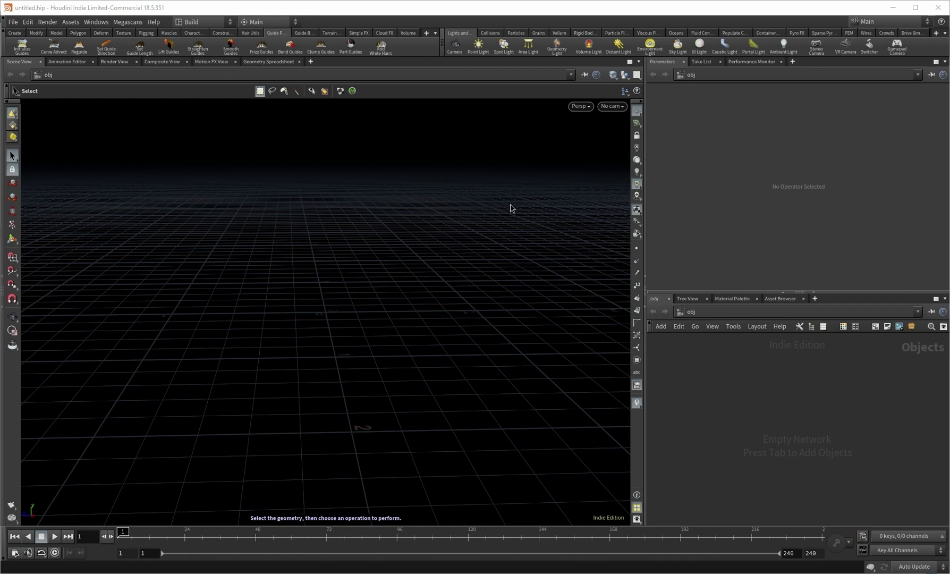
Compare the network lists of the scene view and network editor, and browse the tool shelves through to Hair Utils.
left_click(73, 78)
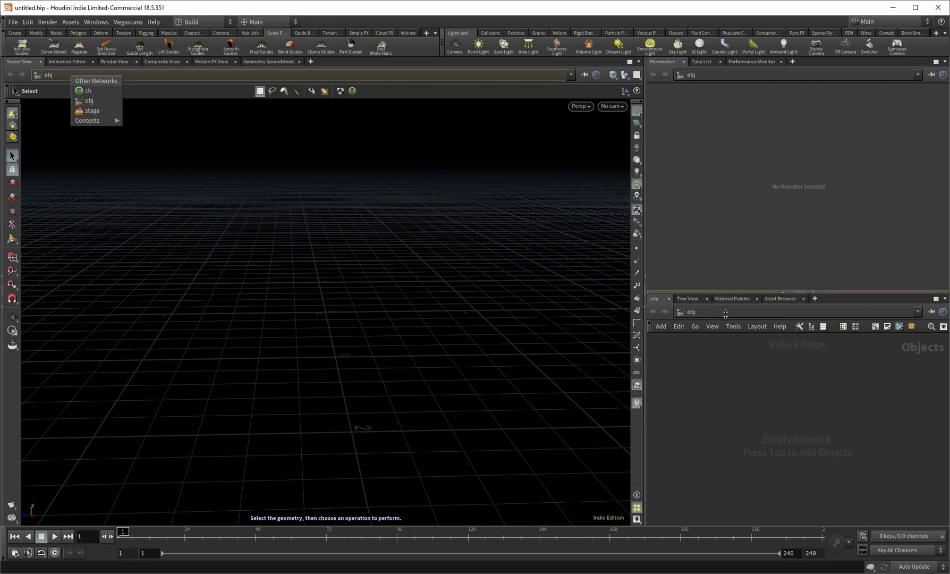
left_click(743, 312)
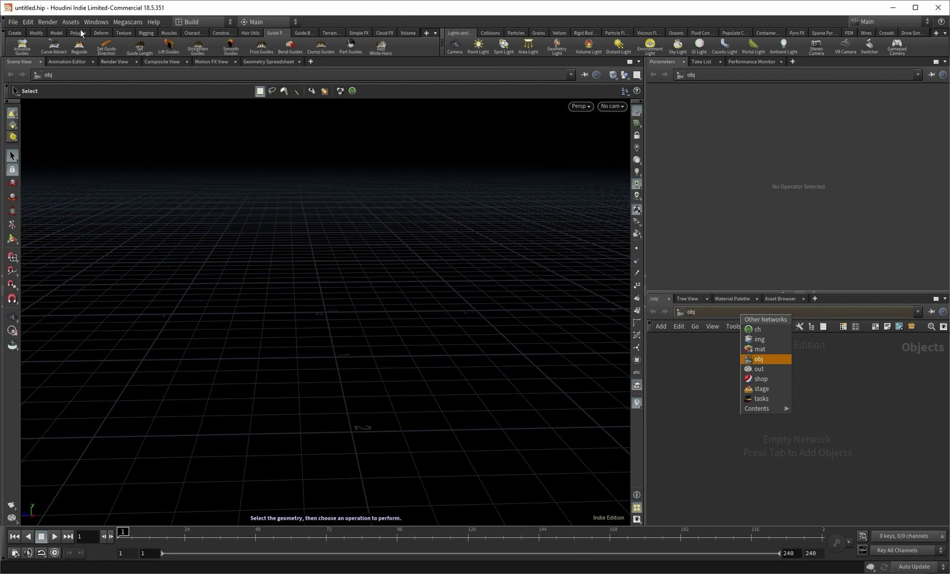
left_click(16, 34)
left_click(56, 32)
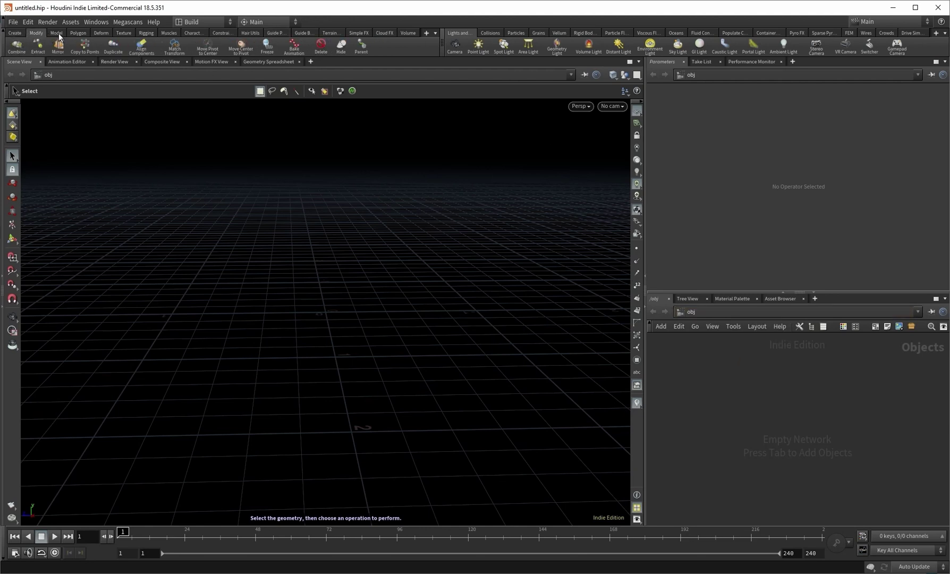
left_click(84, 33)
left_click(99, 32)
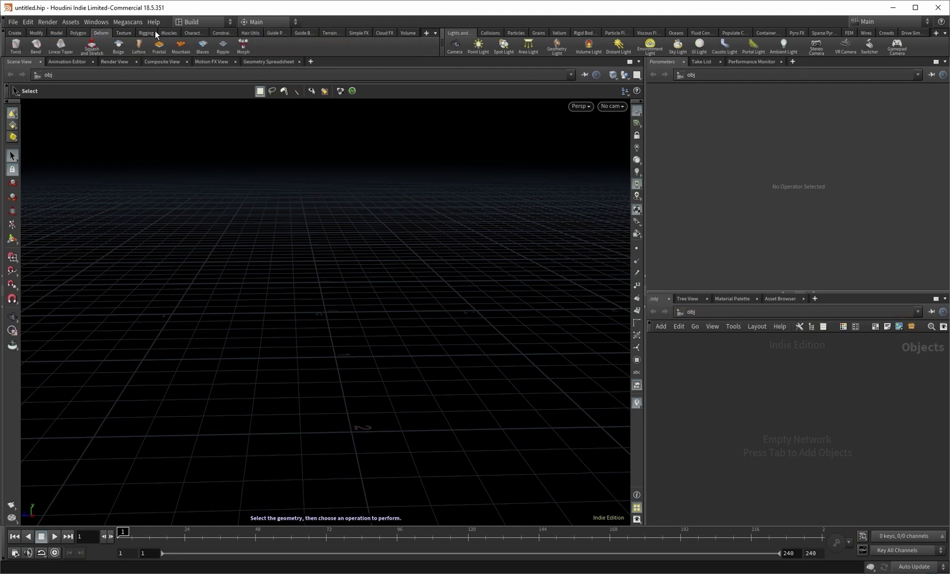
left_click(155, 32)
left_click(189, 32)
left_click(275, 32)
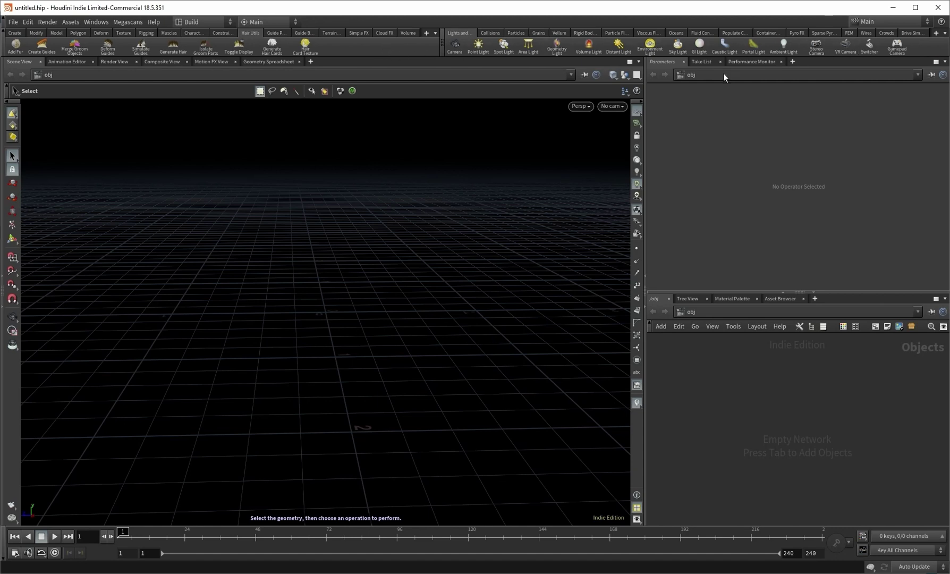
Examine the node categories that can be added in the obj network, then dismiss the list.
key("Tab")
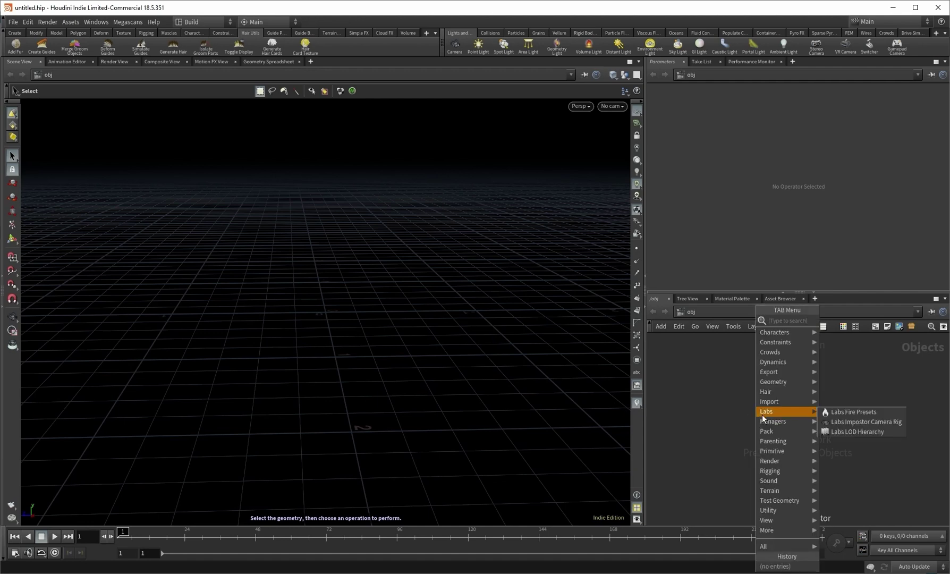
left_click(739, 424)
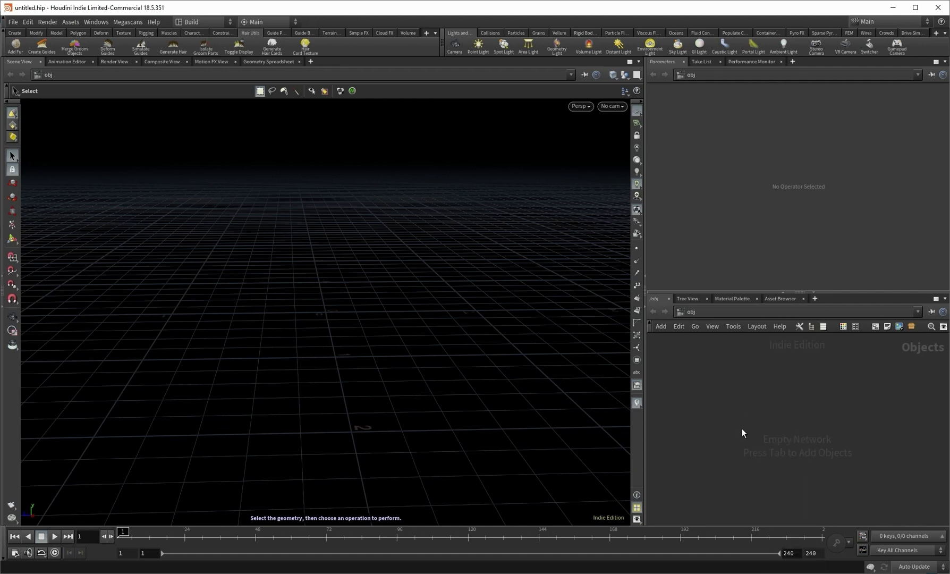
key("Tab")
left_click(728, 434)
Review the viewport's shading modes and its single, split and four-view layout options.
left_click(614, 74)
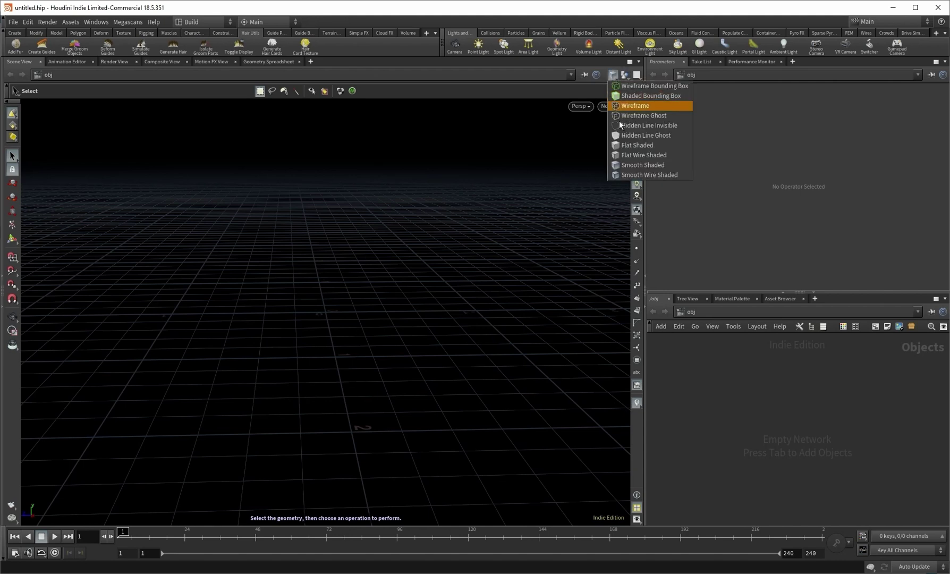
left_click(636, 75)
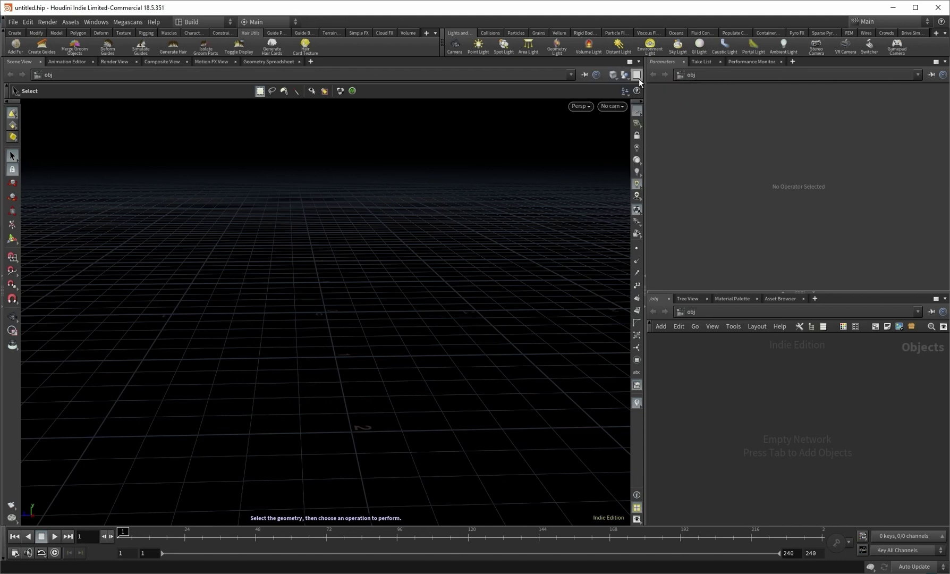
left_click(637, 75)
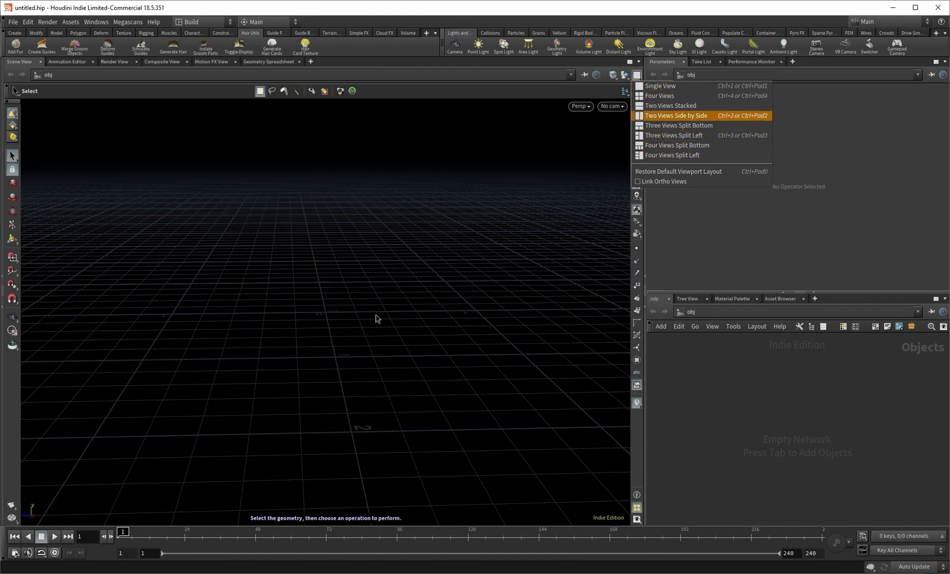
left_click(429, 229)
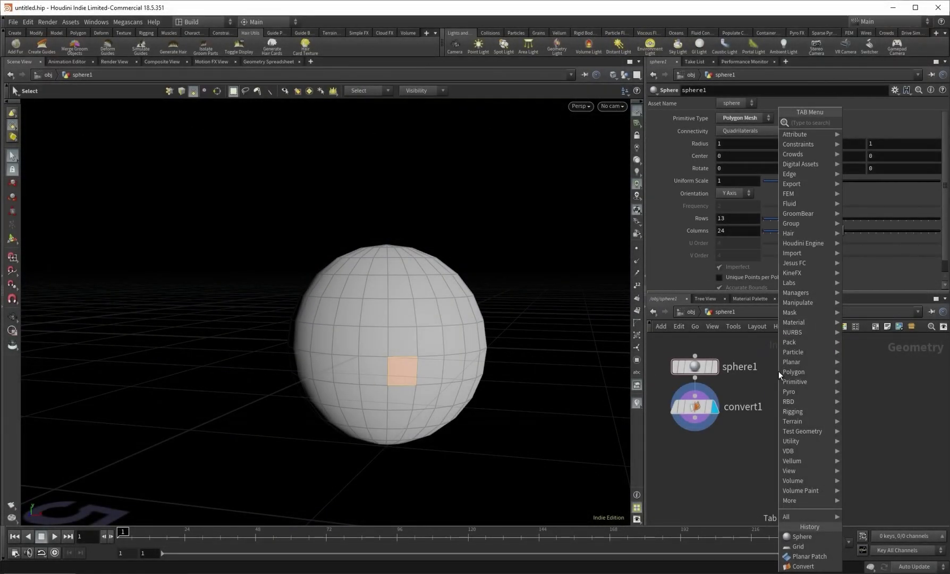
Add a File node beside the sphere1 node inside the sphere's geometry network.
type("file")
key("Return")
left_click(795, 373)
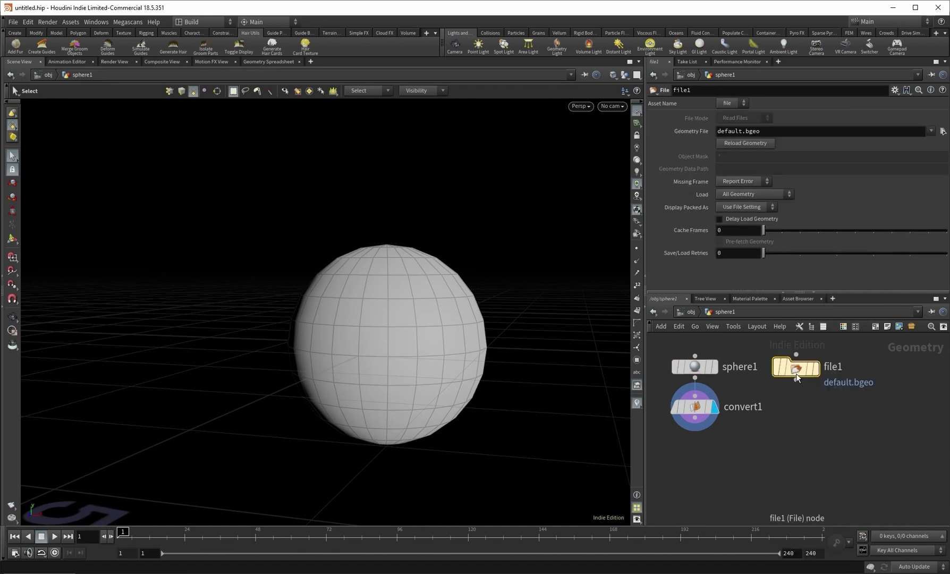
Add a File node at the obj level and go inside it to see the File node it contains.
mouse_move(814, 374)
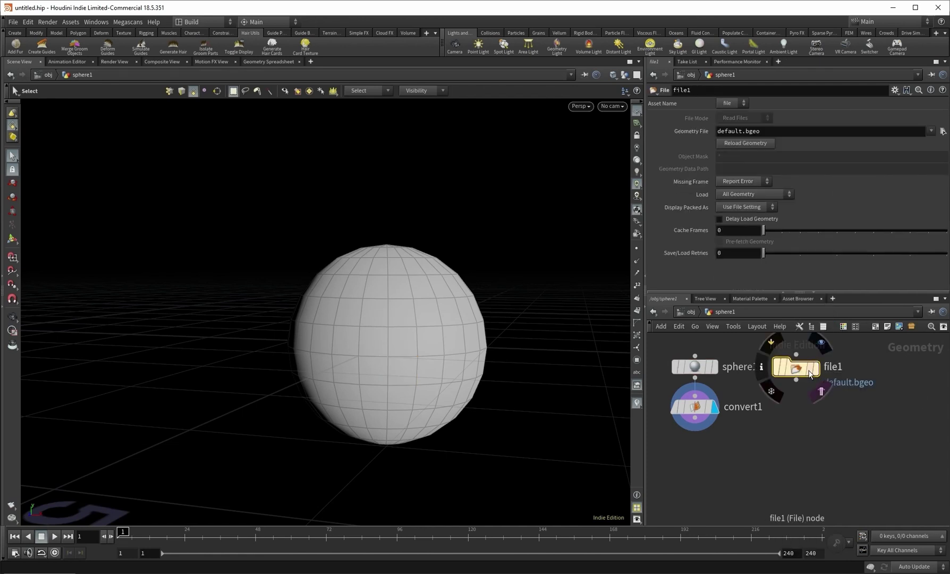
left_click(692, 313)
key("Tab")
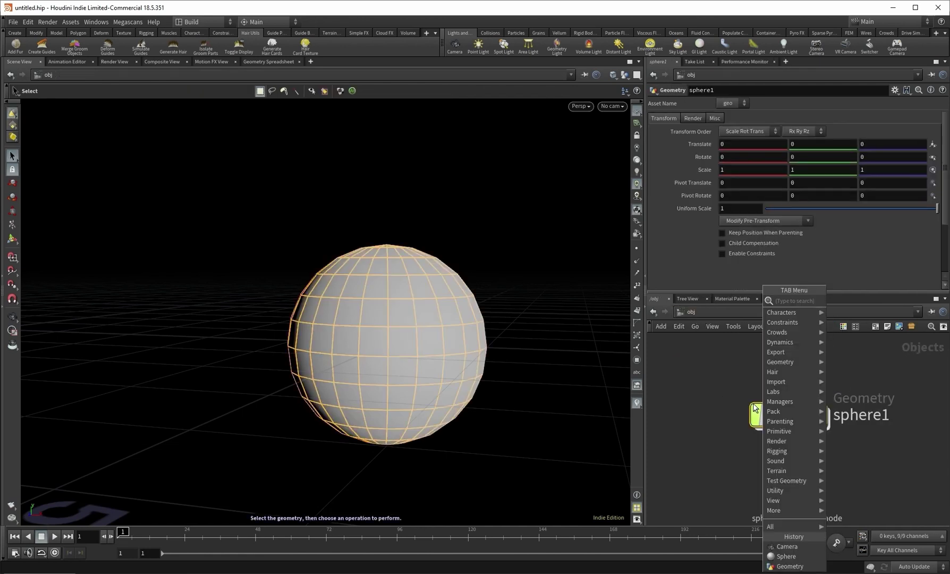
type("file")
key("Return")
left_click(713, 380)
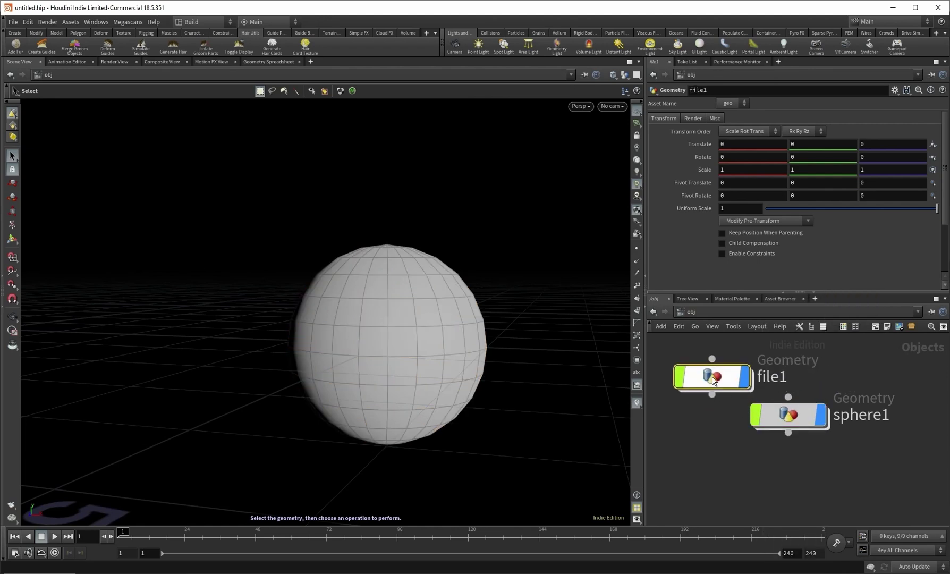
double_click(713, 378)
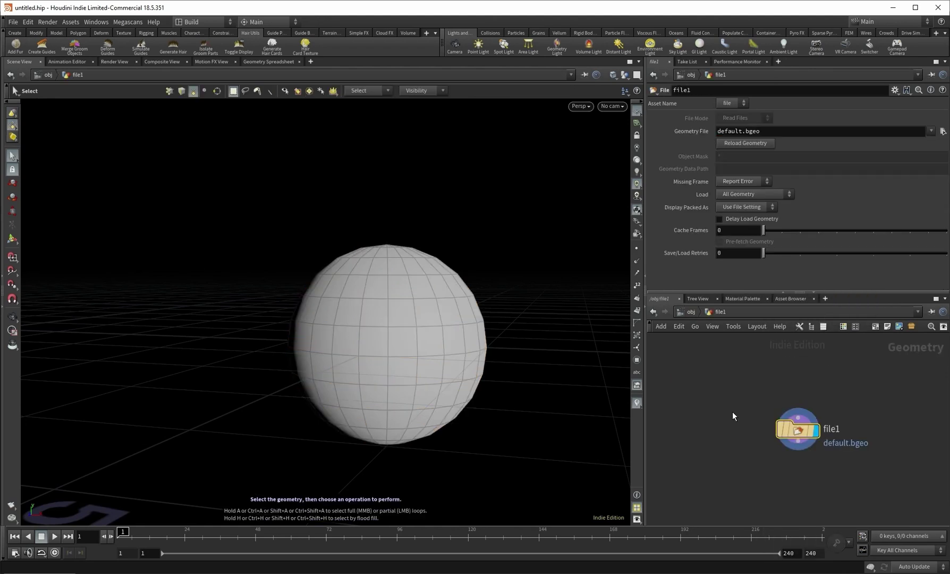
Delete the File object from the obj network and go back inside sphere1.
left_click(689, 313)
key("Delete")
double_click(783, 419)
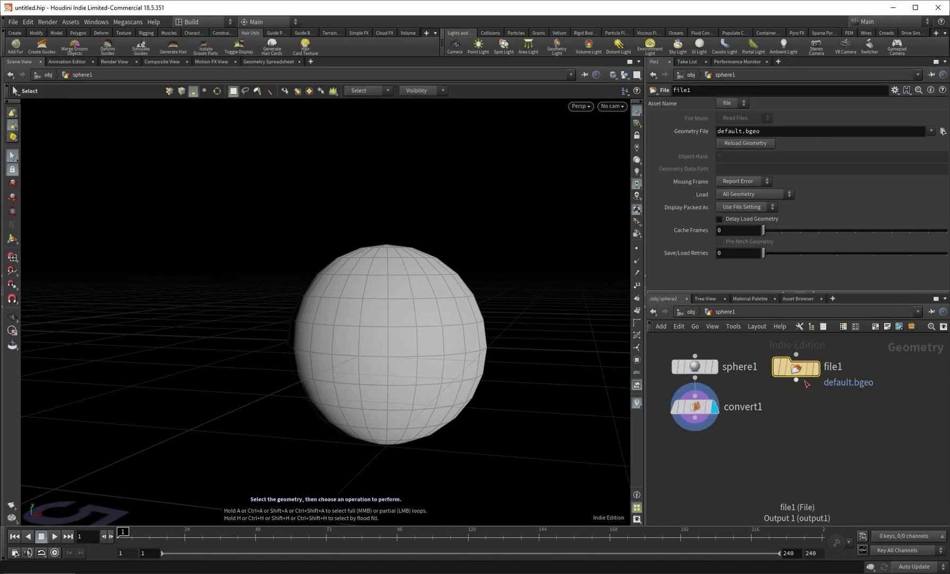
Display the file1 node in the viewport instead of convert1.
left_click(815, 367)
key("Escape")
left_click_drag(397, 297, 348, 325)
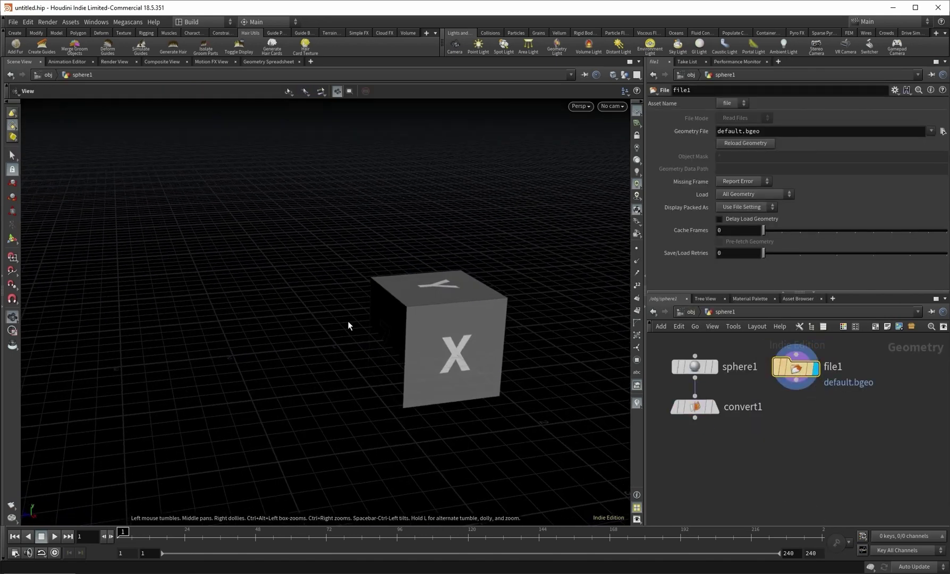
key("s")
Load foxv009.abc from Documents/Projects/PATREON/Fox/Model/alembic/foxv009 as the file1 node's geometry file.
left_click(943, 131)
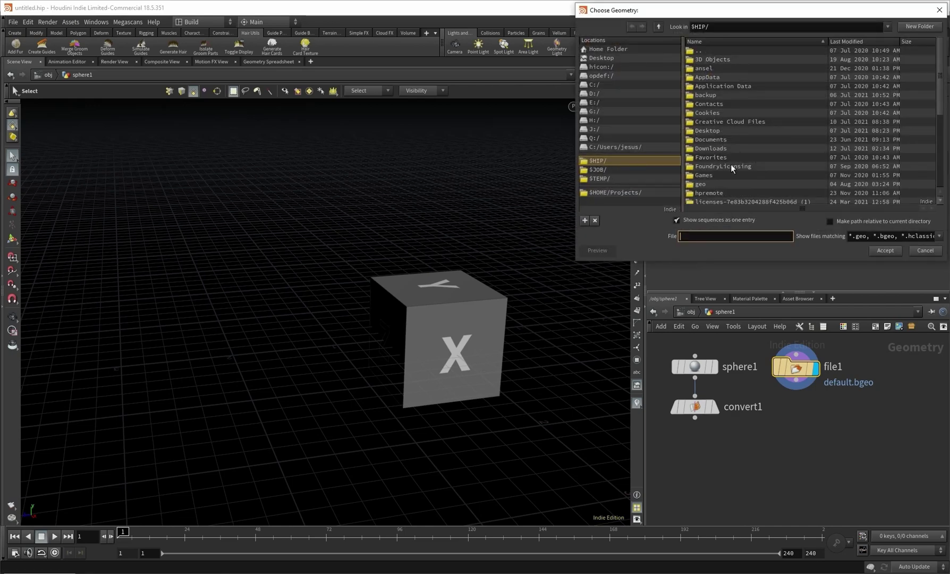
scroll(733, 175, "down", 3)
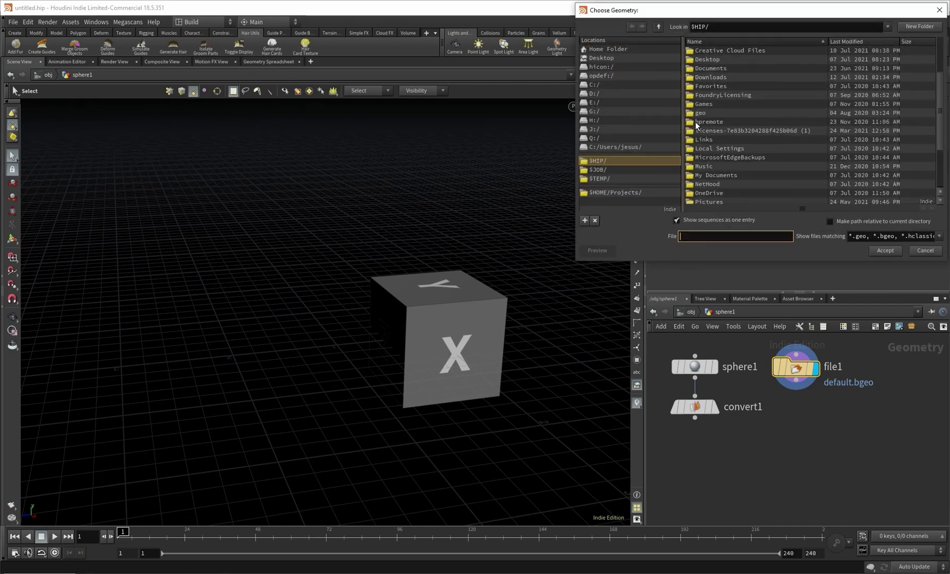
scroll(712, 116, "up", 2)
double_click(712, 116)
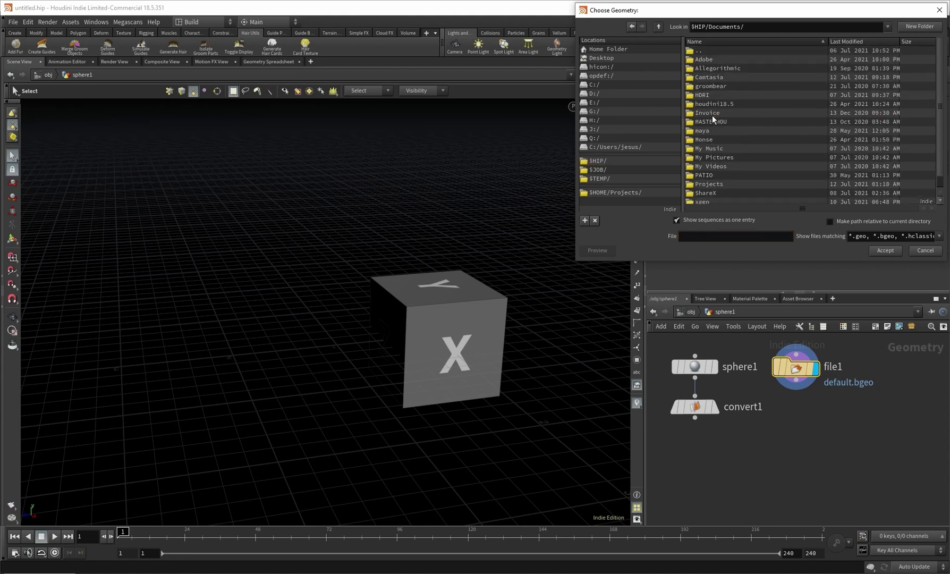
scroll(716, 138, "down", 1)
double_click(713, 174)
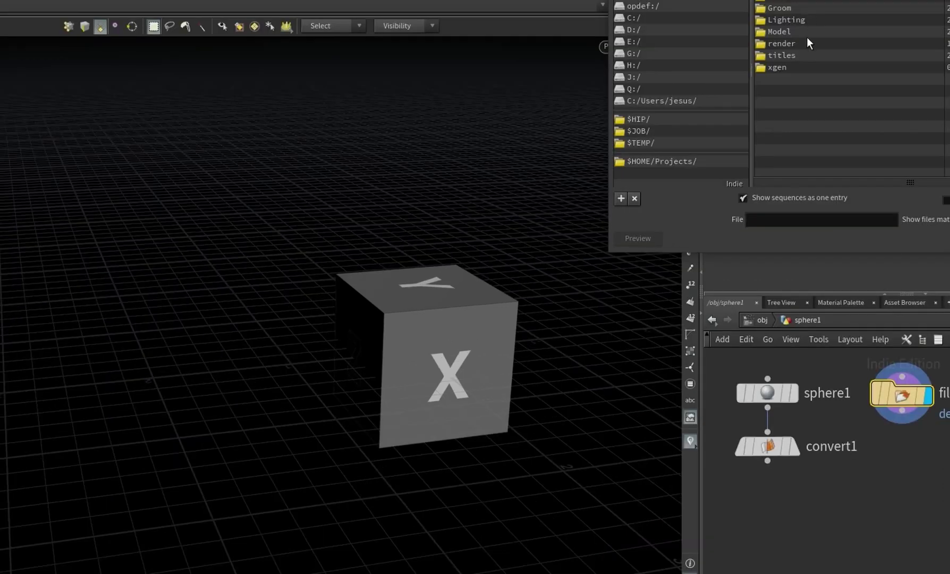
double_click(795, 43)
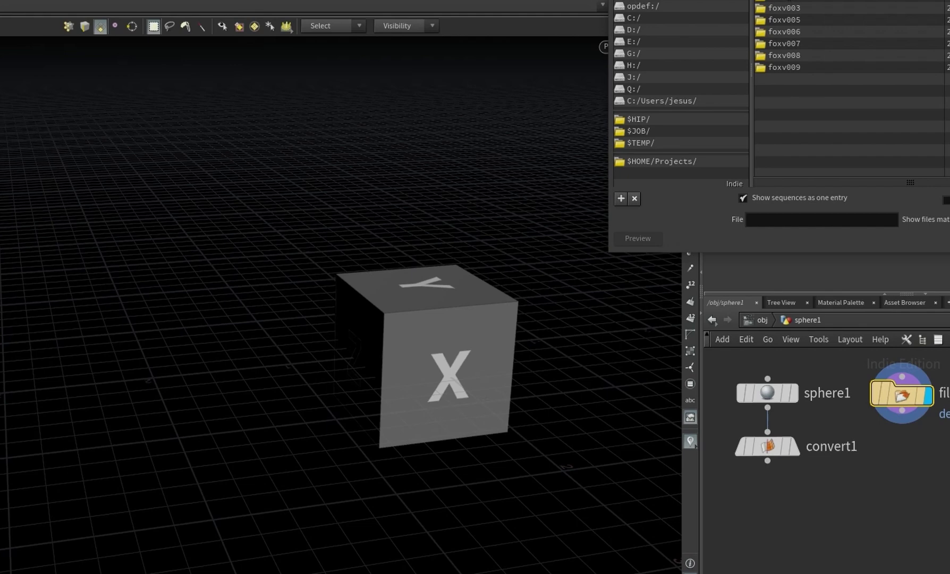
double_click(788, 65)
double_click(780, 1)
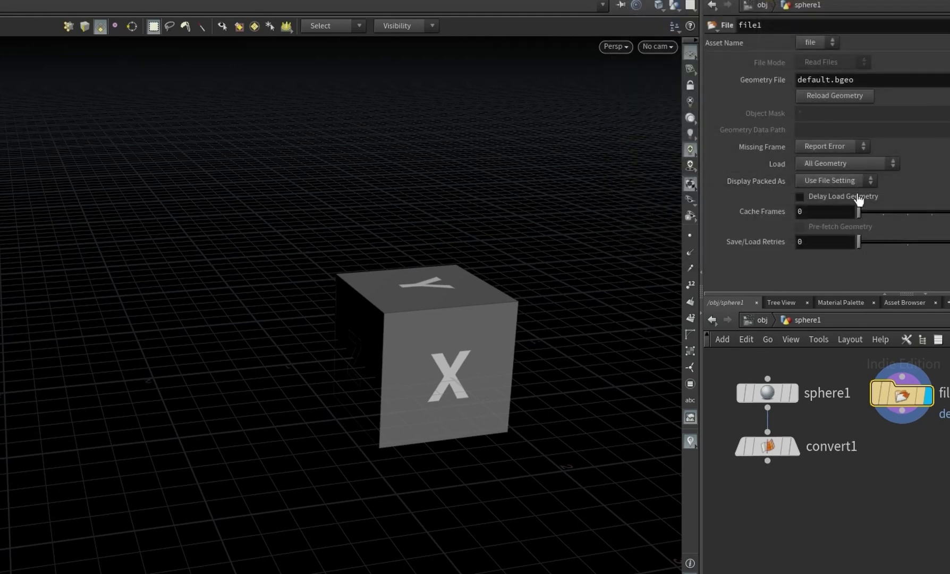
Inspect the imported fox from several sides, then review file1's node information and its Load and Missing Frame options.
key("space+g")
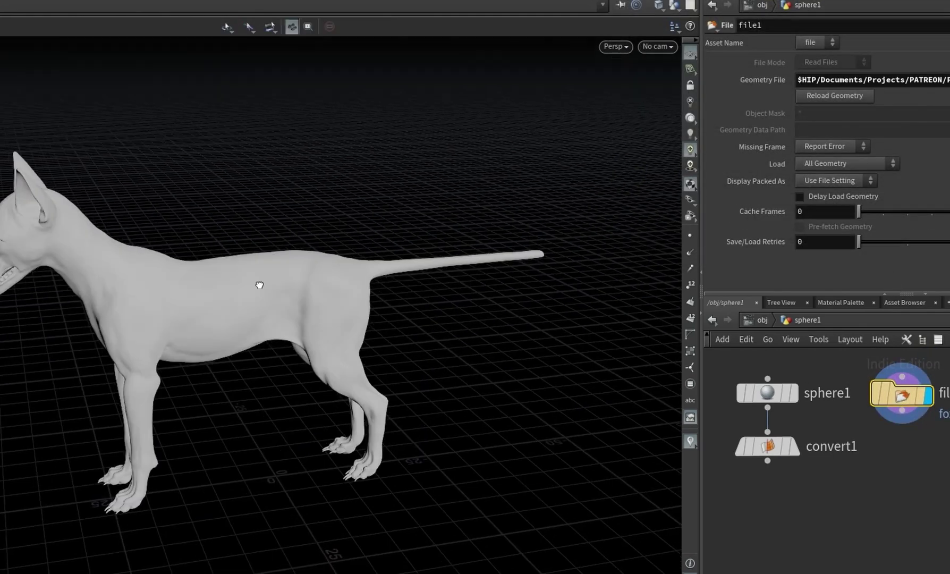
left_click_drag(259, 285, 362, 250)
right_click_drag(205, 196, 306, 202)
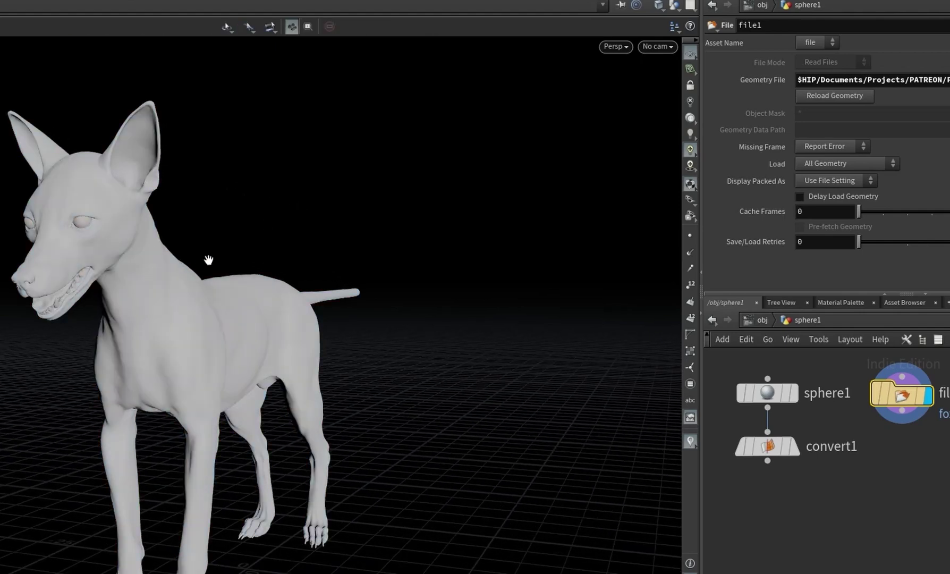
middle_click_drag(208, 260, 262, 243)
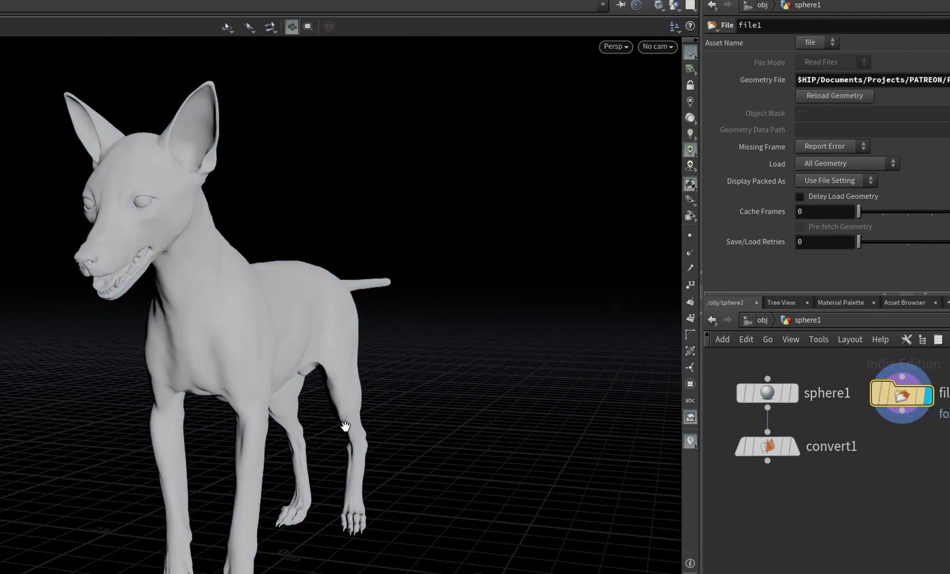
middle_click_drag(345, 426, 393, 366)
mouse_move(892, 393)
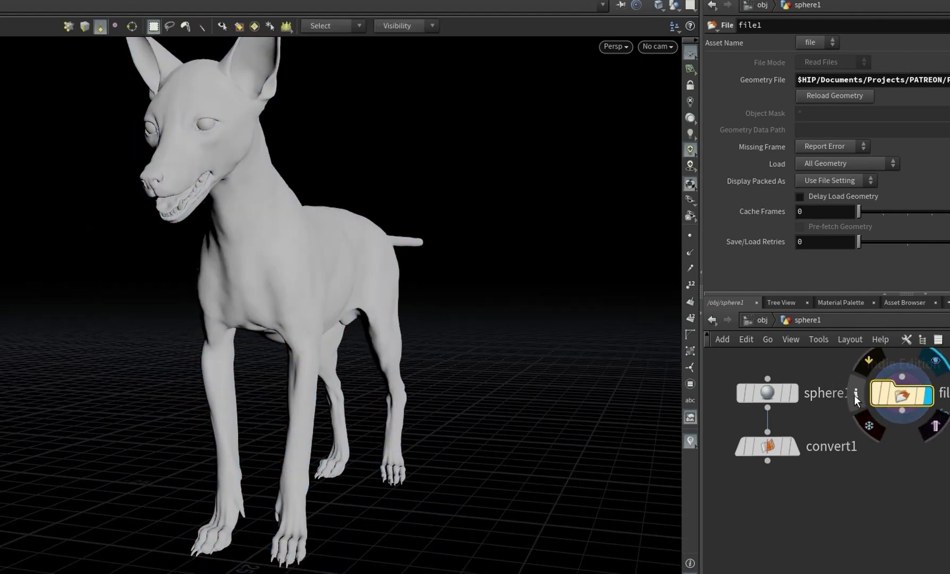
left_click(854, 394)
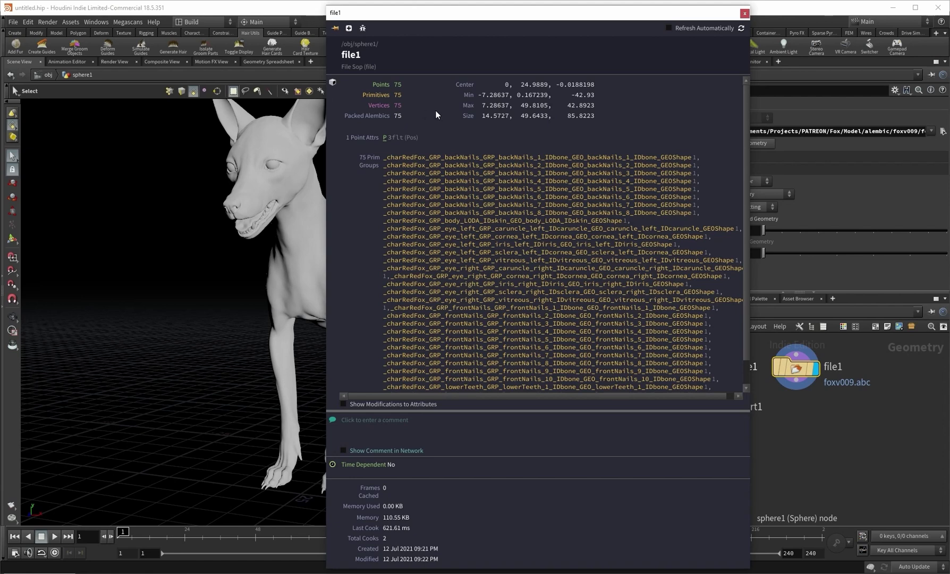
left_click_drag(735, 15, 570, 20)
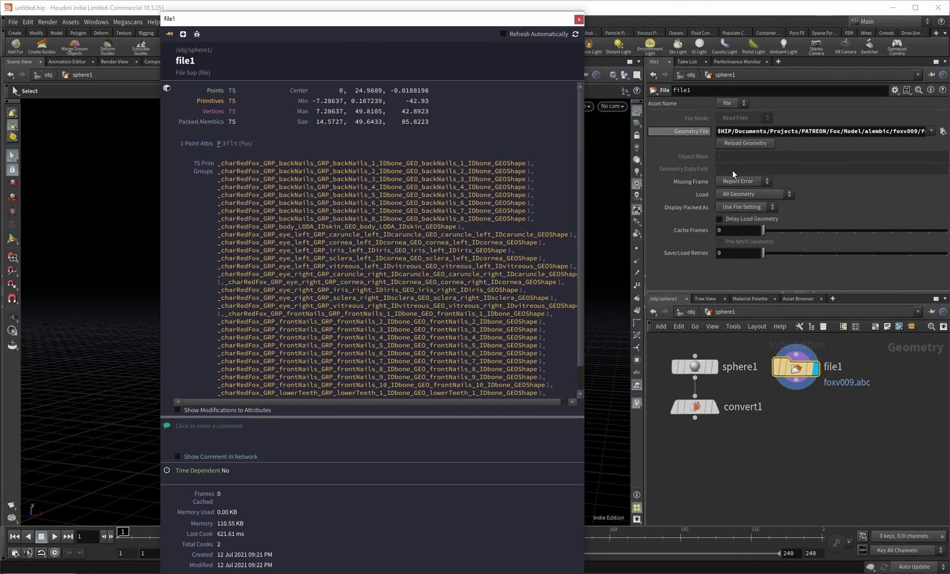
left_click(776, 197)
left_click(776, 197)
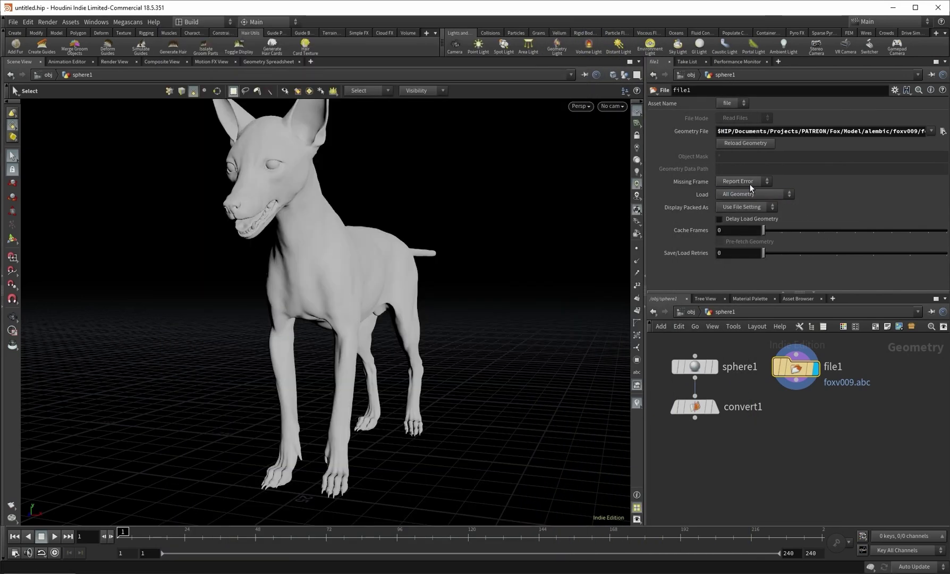
left_click(750, 183)
left_click(749, 189)
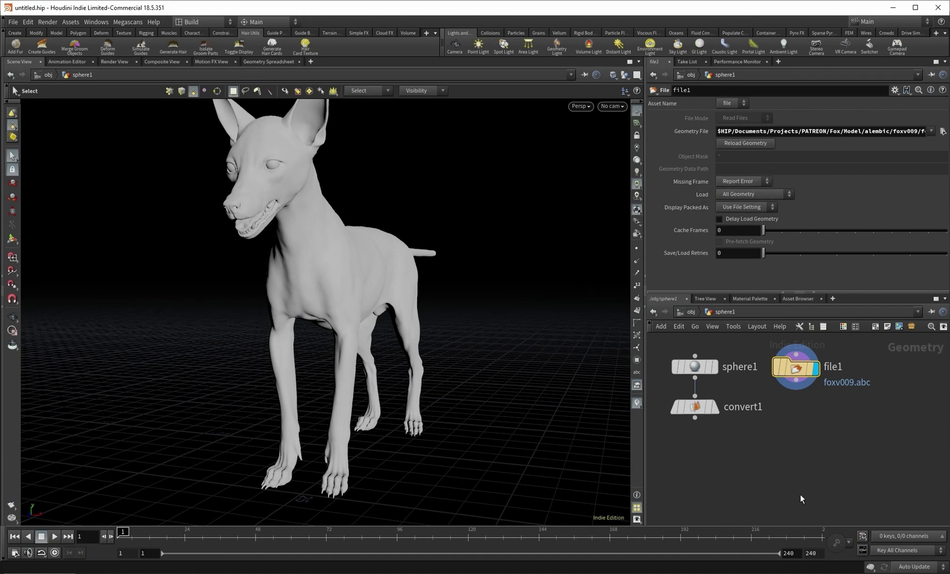
Add an Unpack node below file1 and wire file1's output into its input.
key("Tab")
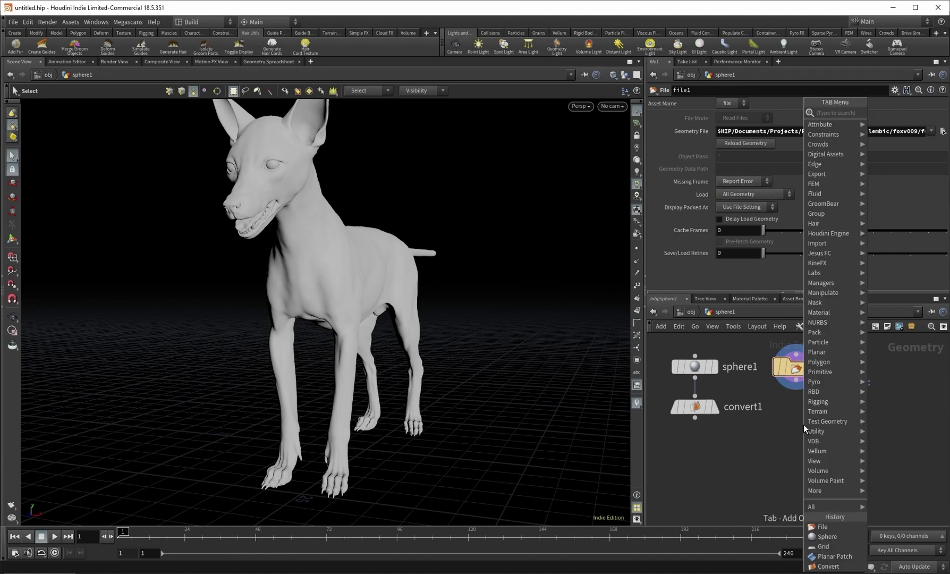
type("unpack")
key("Return")
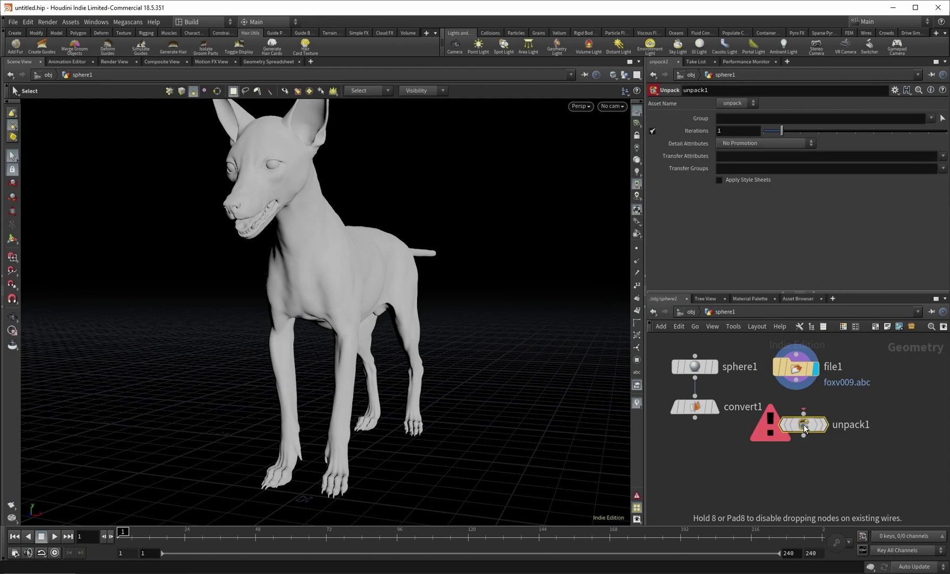
left_click(803, 424)
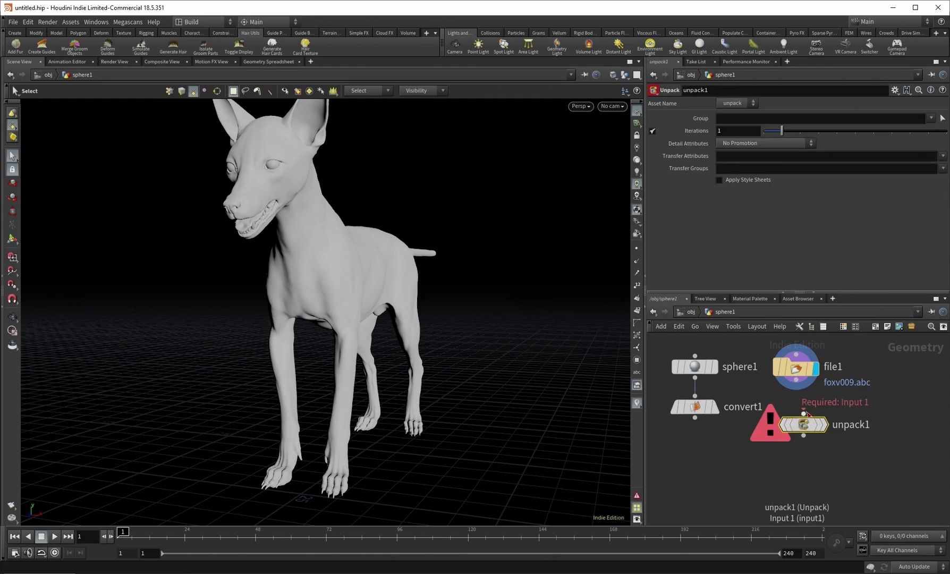
left_click_drag(803, 411, 796, 380)
Compare the display of unpack1 with file1, then select the fox's packed body with file1 displayed.
left_click(822, 424)
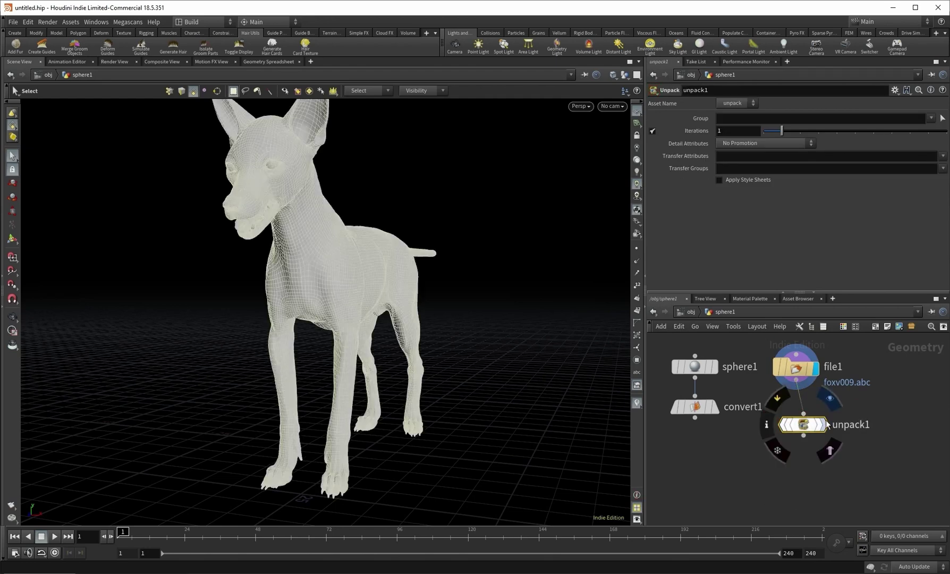
left_click(816, 367)
left_click(797, 368)
middle_click_drag(322, 263, 355, 337, "alt")
right_click_drag(355, 337, 437, 353, "alt")
left_click_drag(437, 353, 365, 352)
key("s")
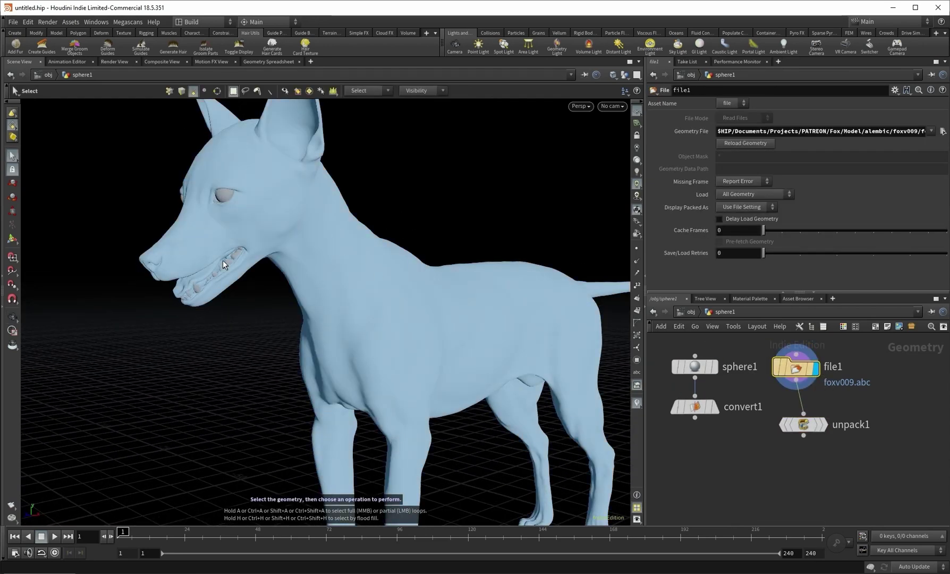
key("Escape")
middle_click_drag(413, 415, 423, 300, "alt")
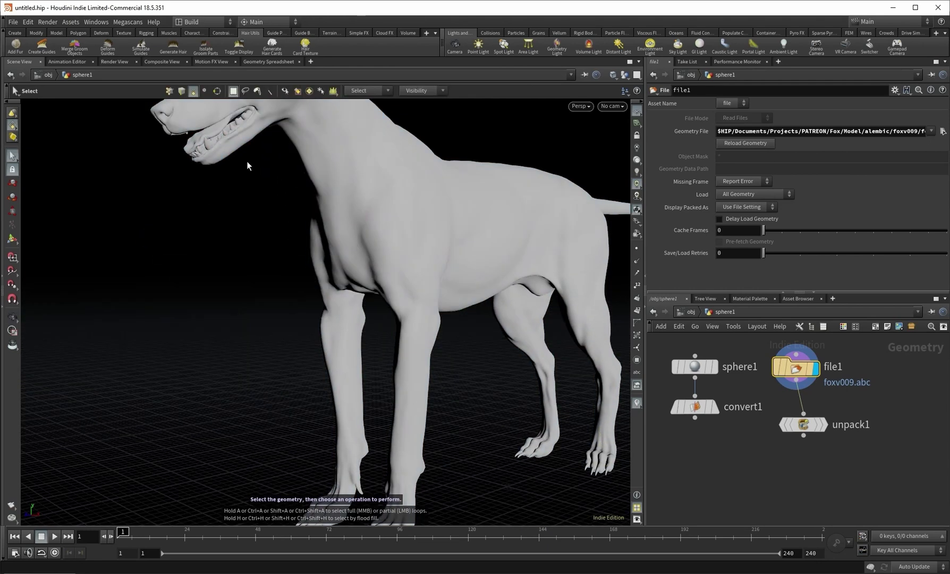
left_click(234, 122)
left_click_drag(222, 293, 271, 300, "alt")
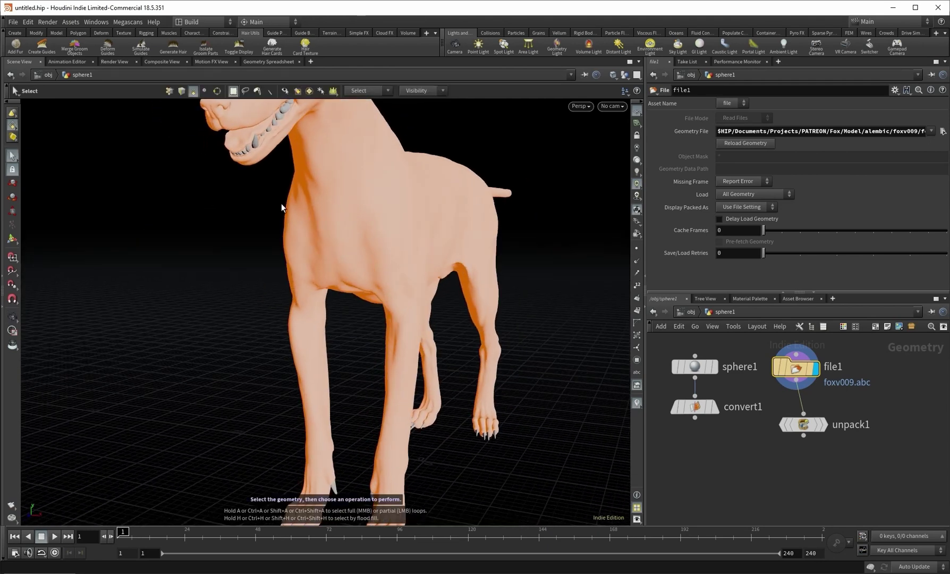
Select two of the fox's teeth one after the other as separate packed pieces.
left_click(254, 139)
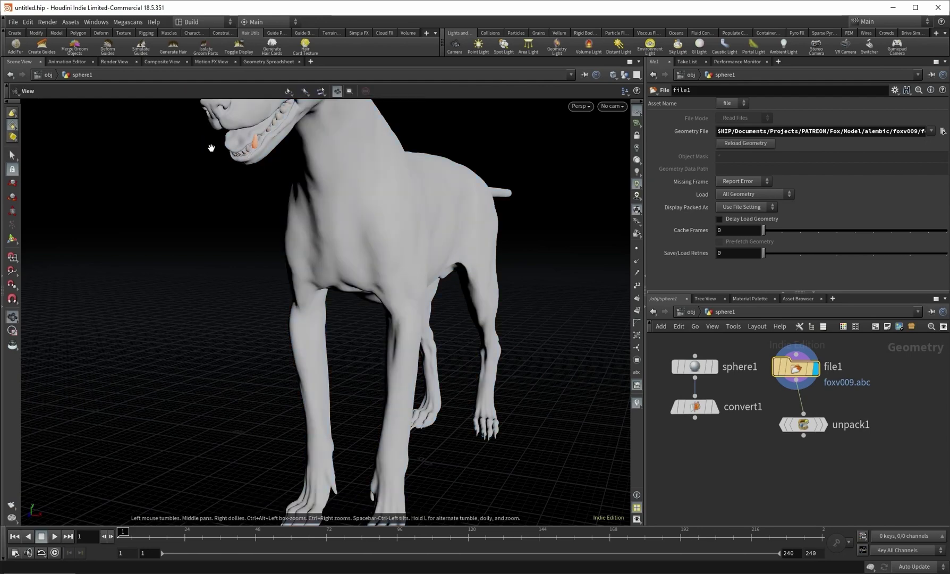
scroll(212, 148, "up", 10)
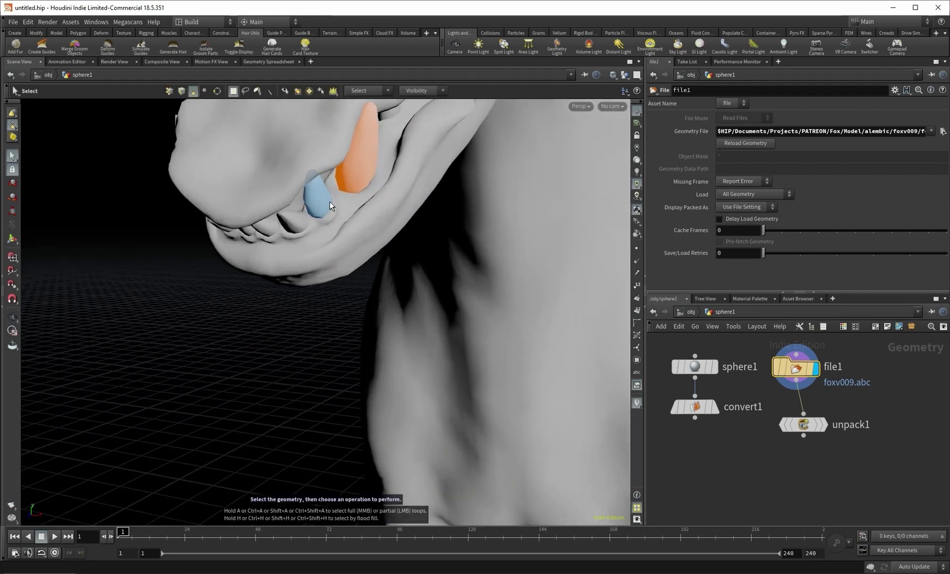
left_click(330, 203)
right_click_drag(383, 218, 298, 215, "alt")
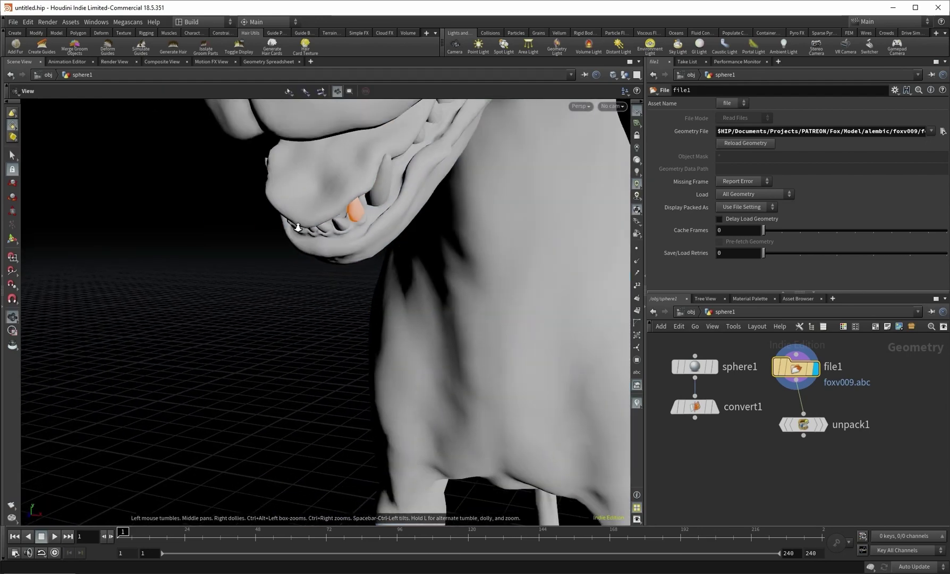
Set the display to the unpack1 node and select that node to show its parameters.
left_click_drag(298, 215, 424, 221, "alt")
right_click_drag(424, 221, 243, 233, "alt")
left_click_drag(244, 234, 345, 314, "alt")
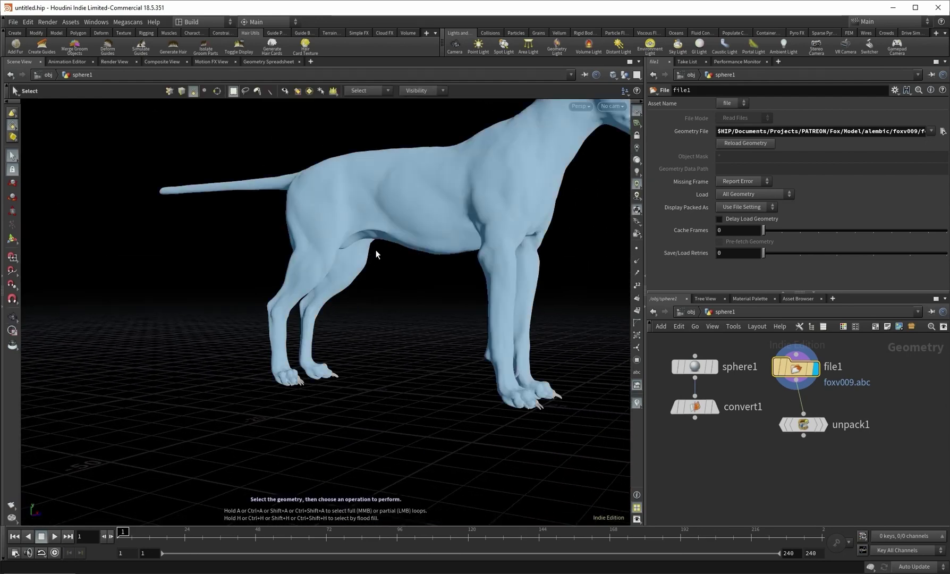
middle_click_drag(424, 316, 296, 336, "alt")
left_click(824, 426)
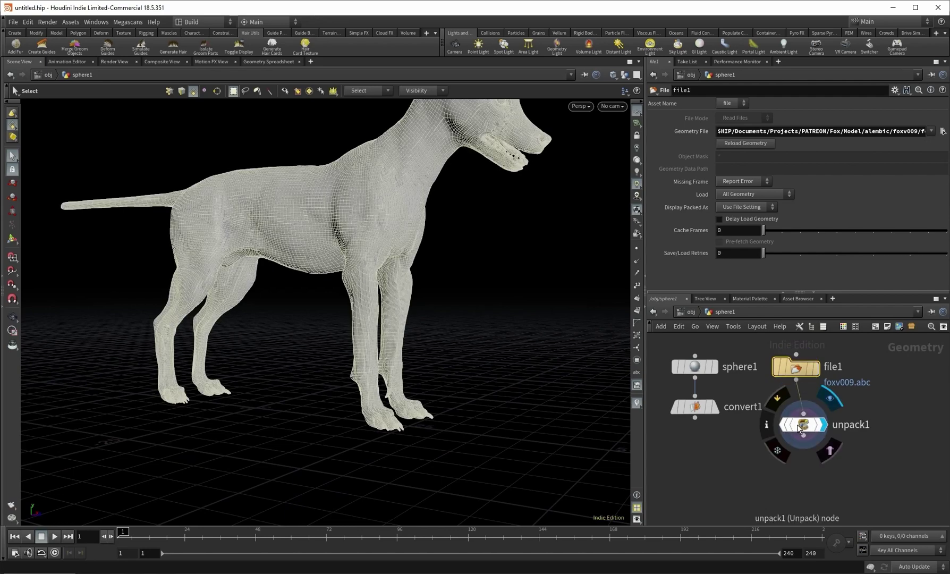
left_click(803, 426)
Examine the unpacked fox mesh up close, select its body, and check unpack1's node information.
key("Escape")
left_click_drag(450, 212, 441, 350)
right_click_drag(440, 351, 467, 372, "alt")
middle_click_drag(467, 372, 255, 400, "alt")
right_click_drag(255, 400, 448, 343, "alt")
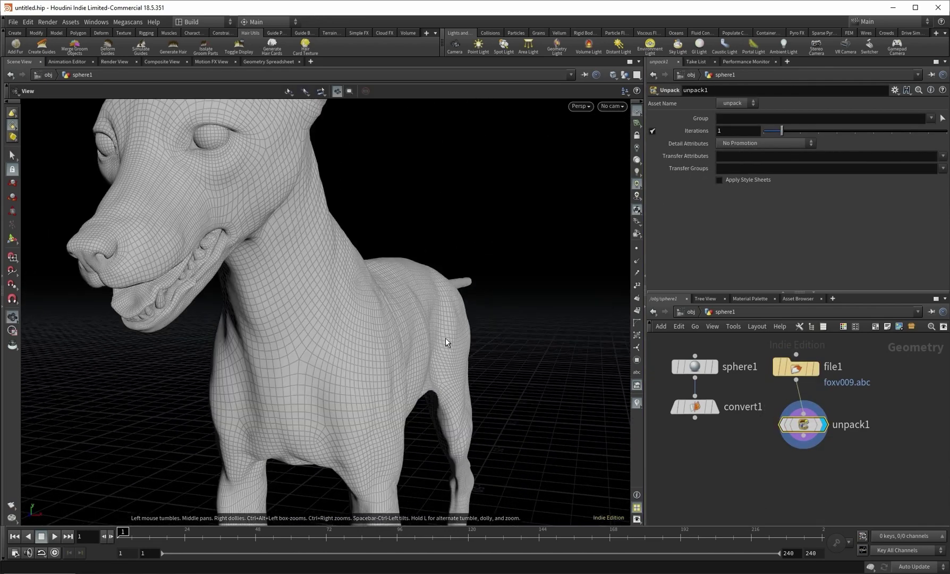
left_click(266, 274)
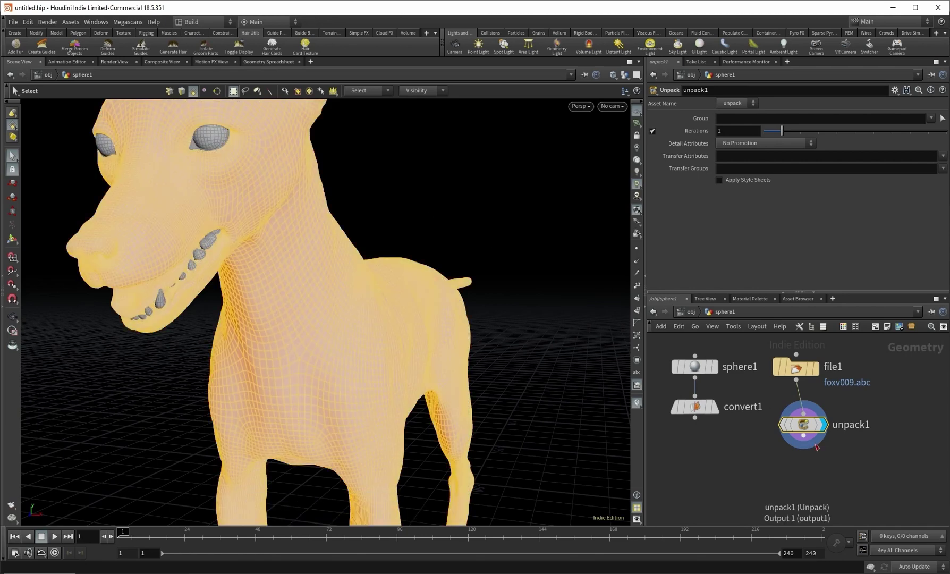
left_click(766, 424)
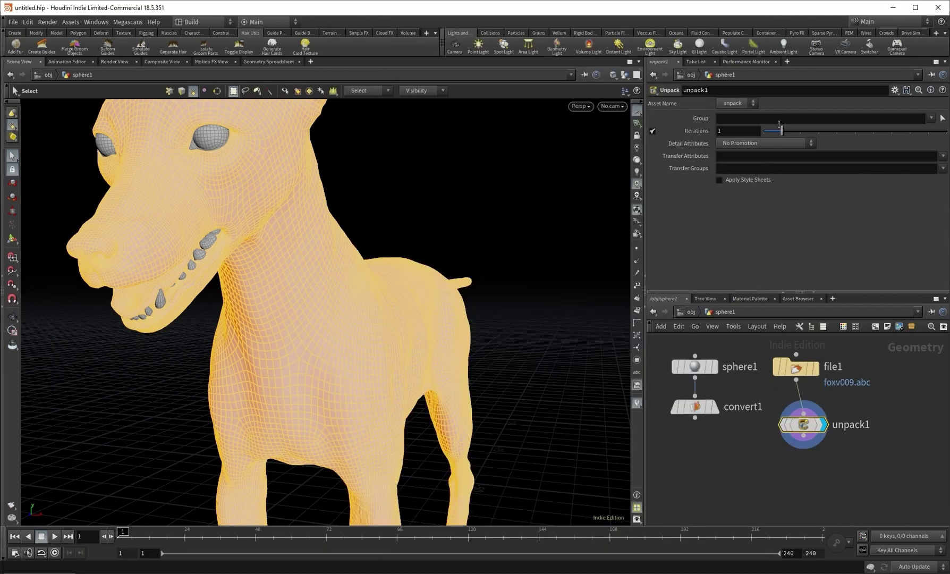
Set unpack1's iterations to 2 and check the node's information.
left_click(796, 131)
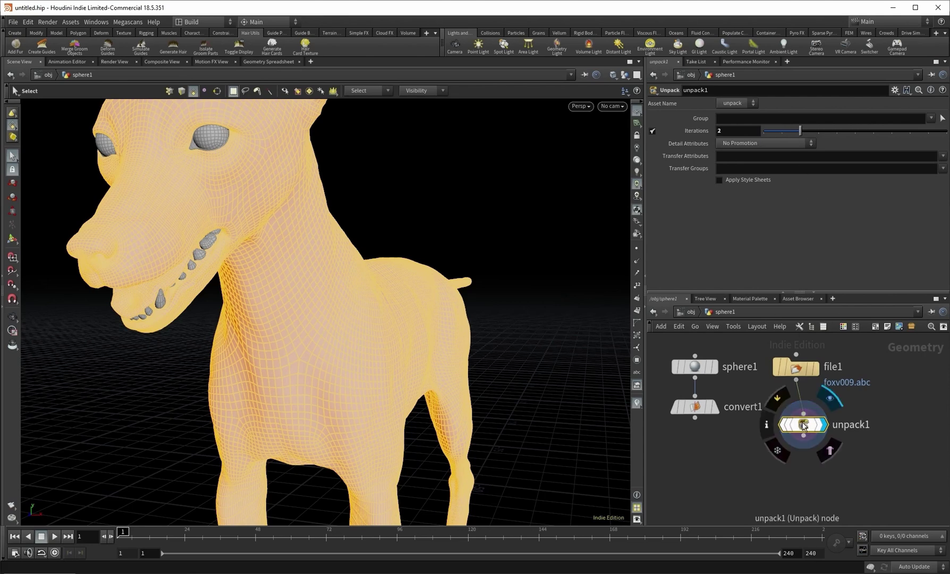
left_click(769, 426)
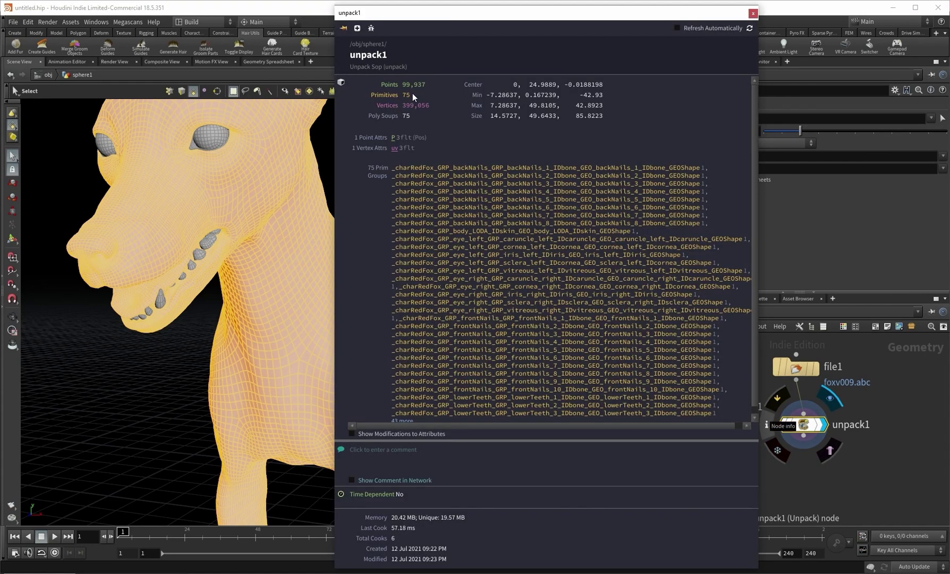
left_click(753, 13)
left_click(744, 144)
left_click(744, 144)
mouse_move(806, 432)
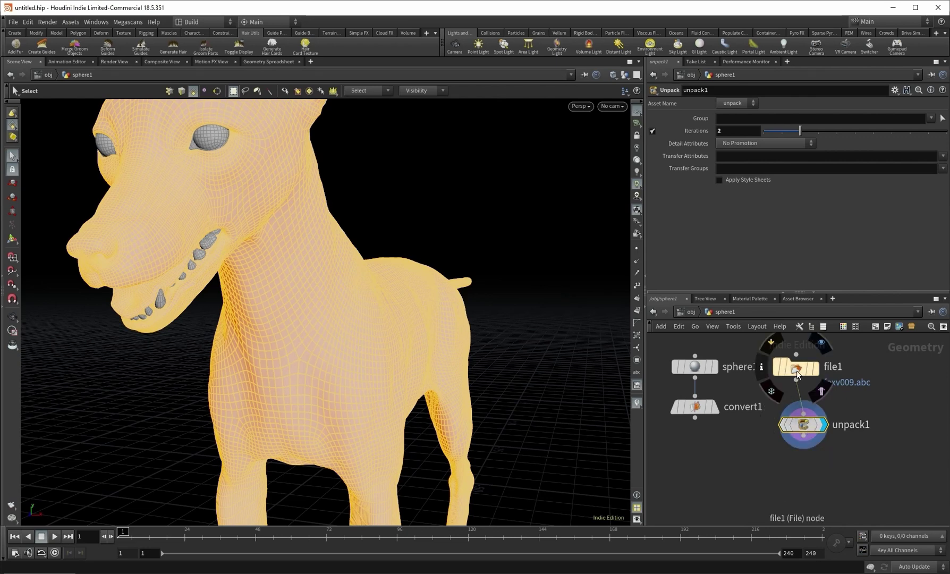
Add an Alembic node beside file1 in the geometry network.
middle_click_drag(867, 379, 808, 380)
key("Tab")
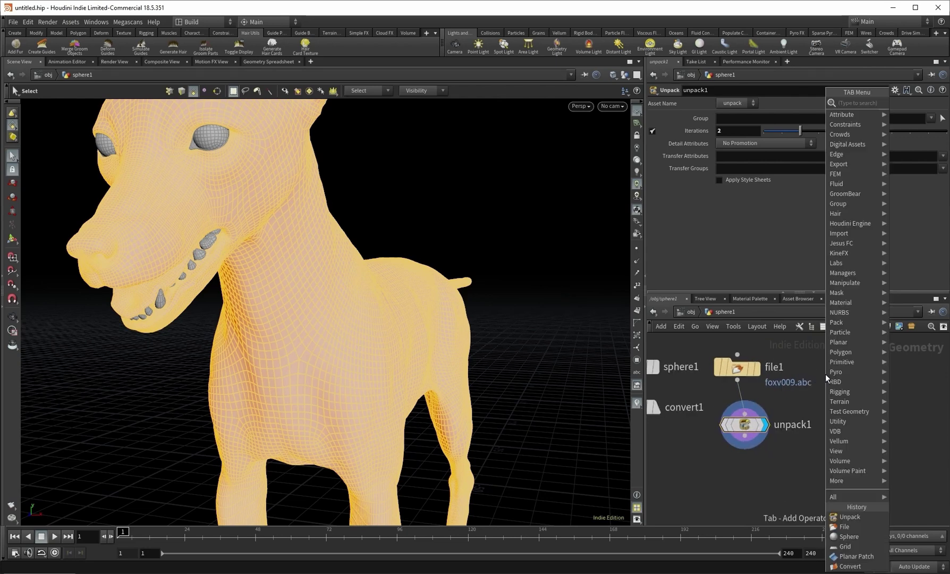
type("alembic")
key("Return")
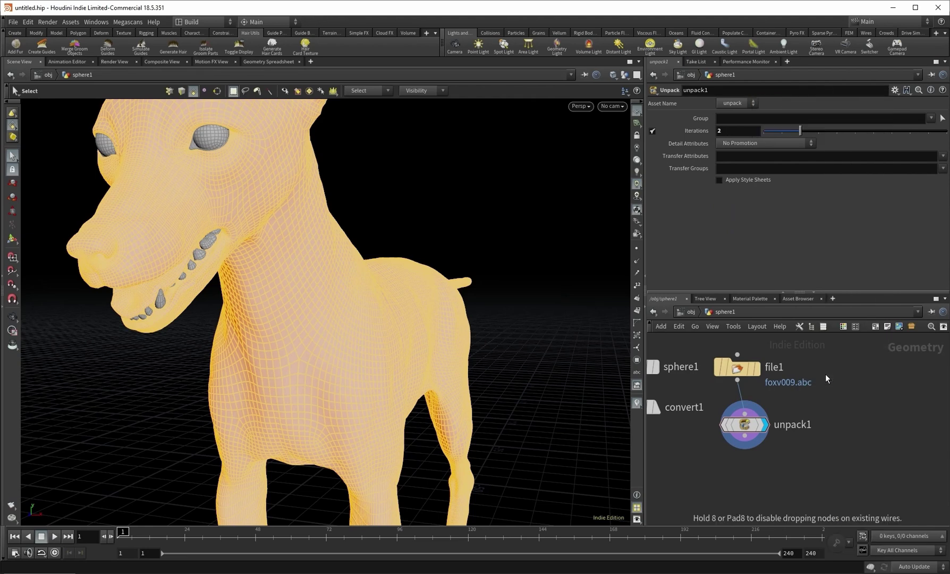
left_click(846, 367)
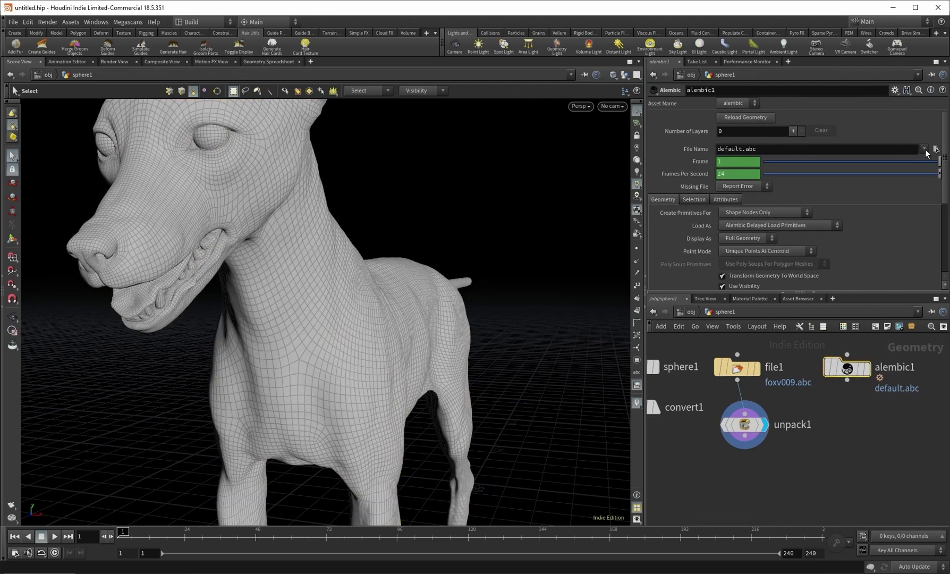
Copy the foxv009.abc geometry path from file1 into alembic1's file name.
left_click(737, 369)
left_click(771, 132)
key("ctrl+a")
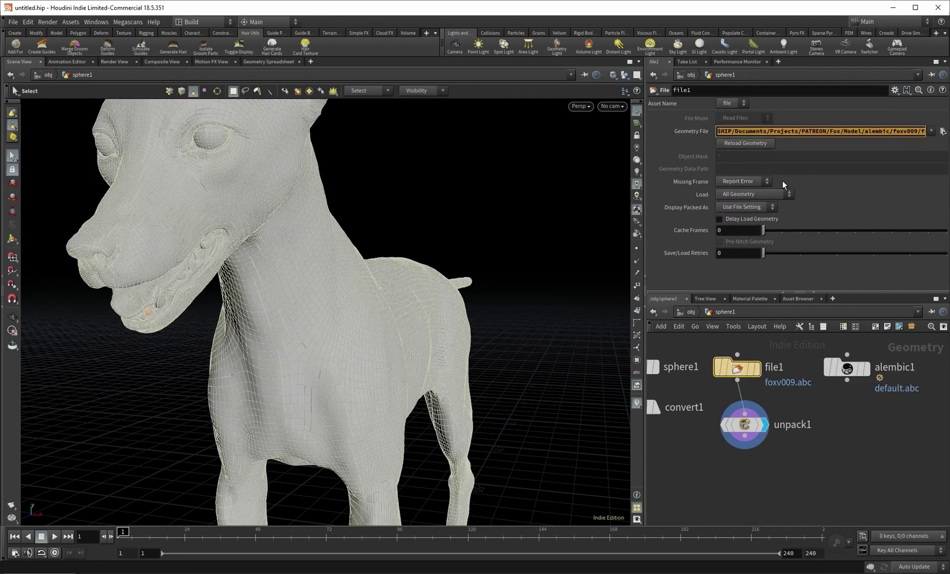
left_click(851, 365)
left_click(737, 368)
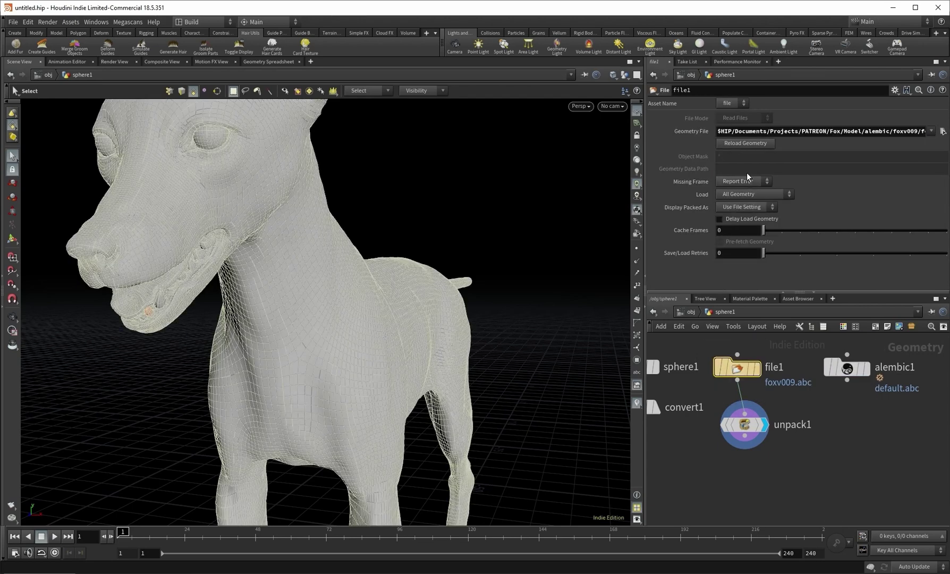
left_click(749, 131)
left_click(846, 367)
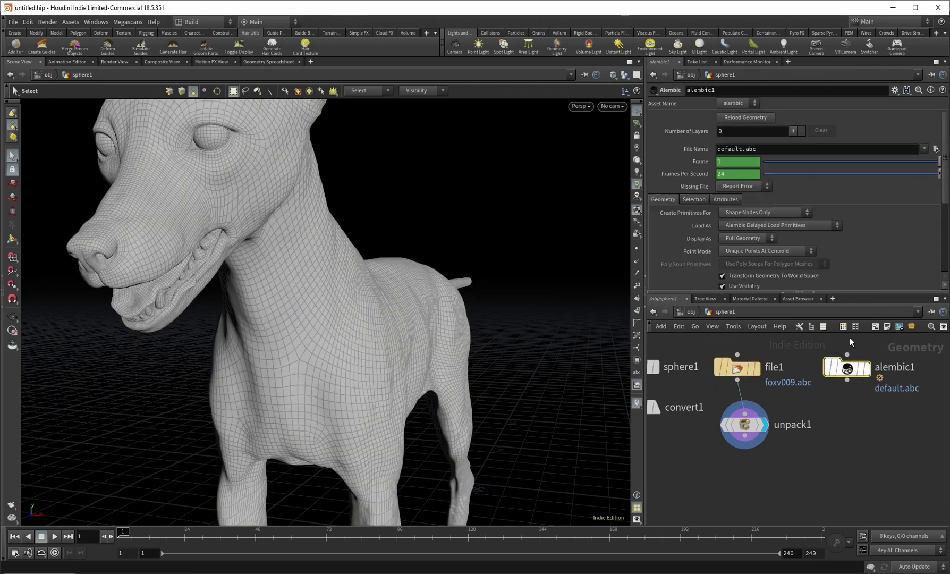
left_click(769, 149)
type("$HIP/Documents/Projects/PATREON/Fox/Model/alembic/foxv009.abc")
key("Return")
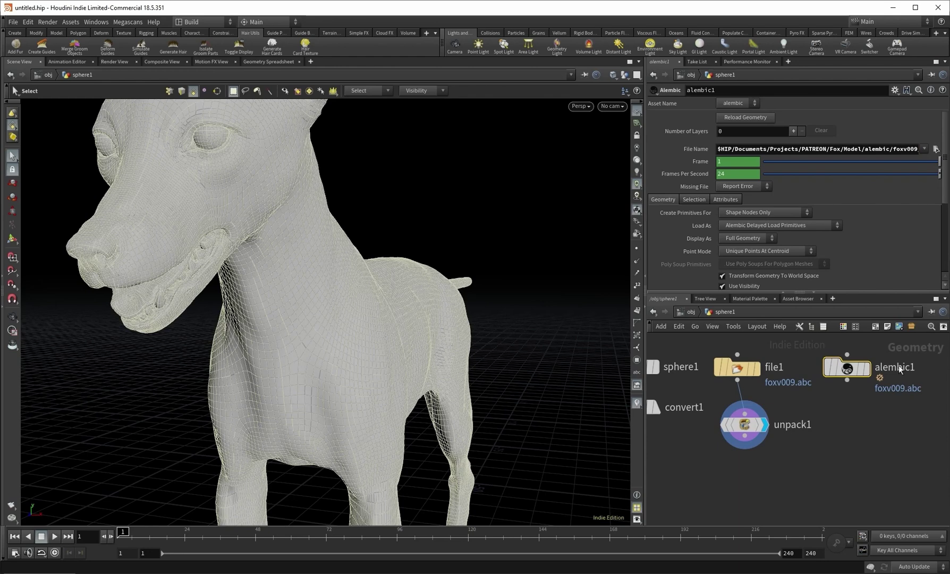
Display alembic1 and set it to load as Unpack Alembic Delayed Load Primitives.
left_click(866, 369)
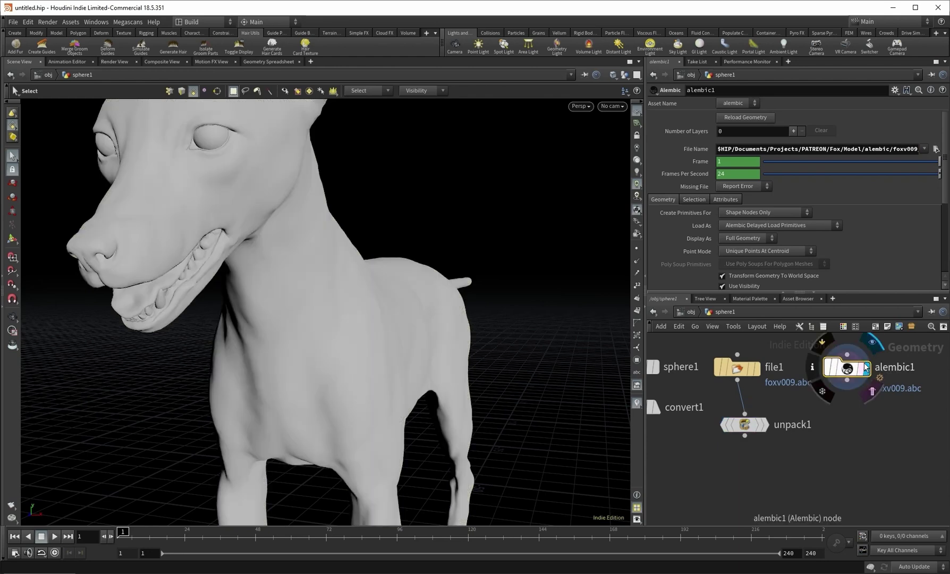
left_click_drag(287, 253, 241, 254, "alt")
middle_click_drag(241, 254, 317, 312, "alt")
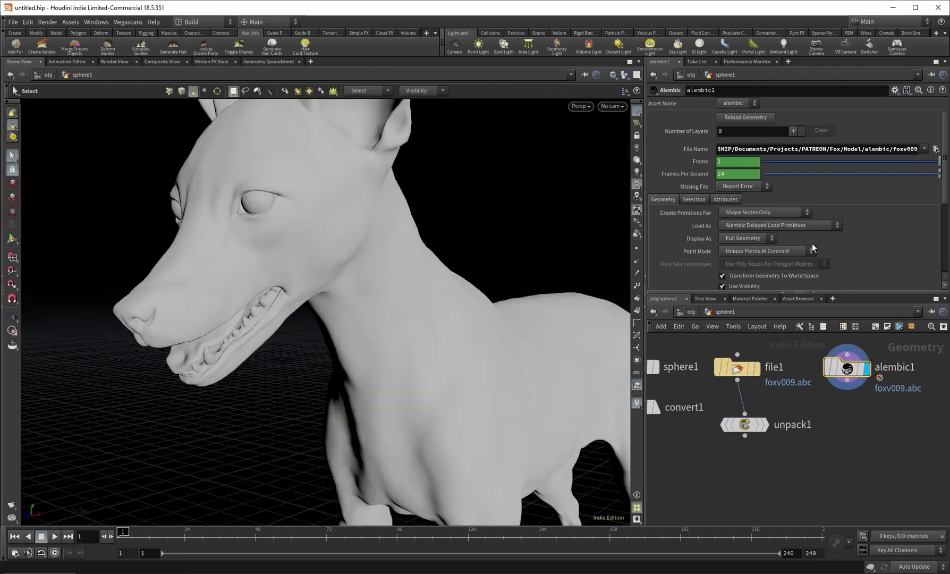
left_click(750, 224)
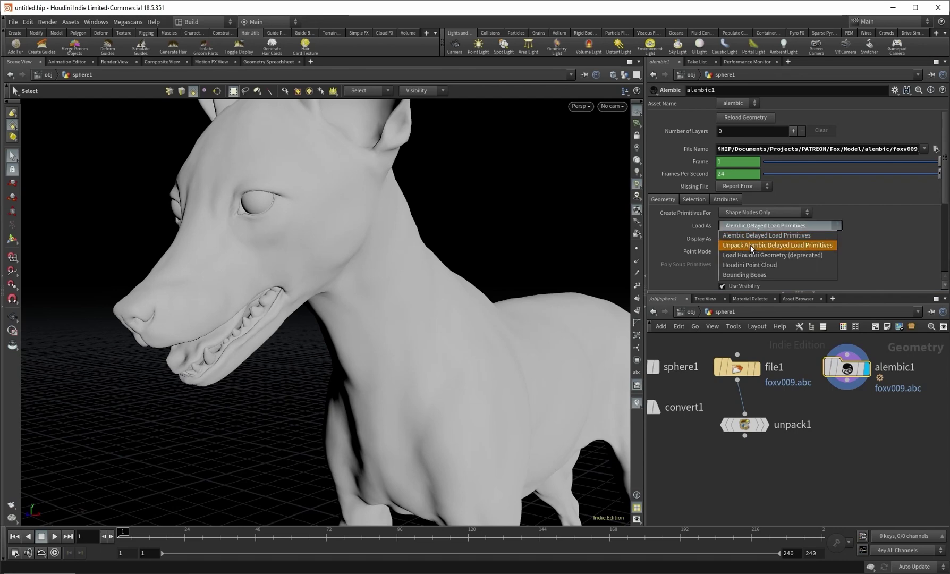
left_click(750, 245)
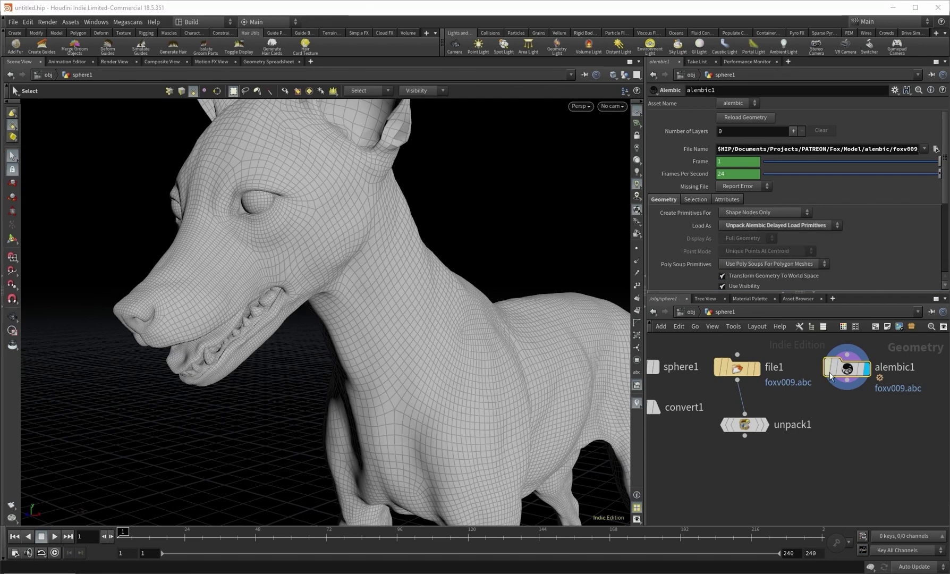
Set alembic1's primitive groups to Name Group Using Transform Node Full Path, checking the node information before and after.
middle_click(820, 370)
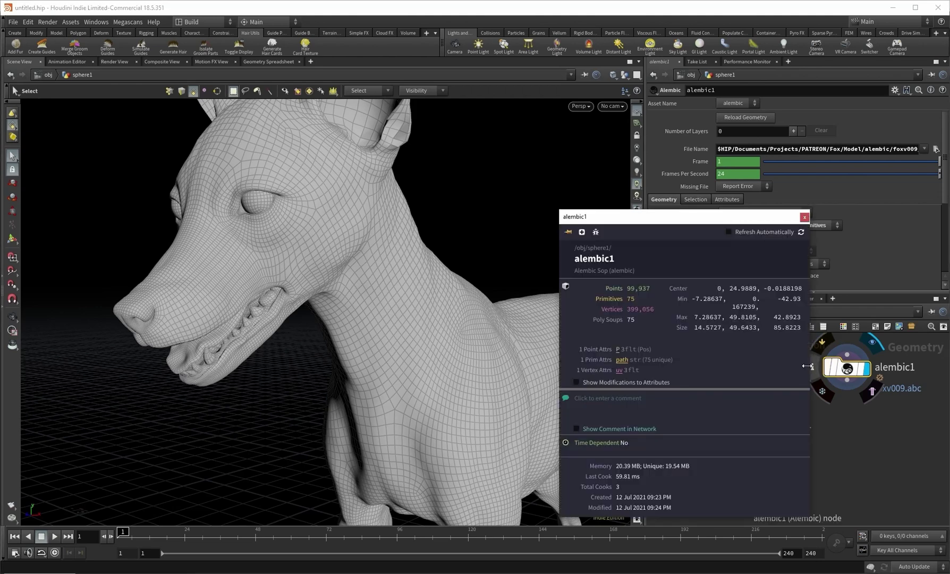
left_click(805, 217)
middle_click_drag(832, 417, 800, 402)
scroll(801, 244, "down", 3)
left_click(801, 244)
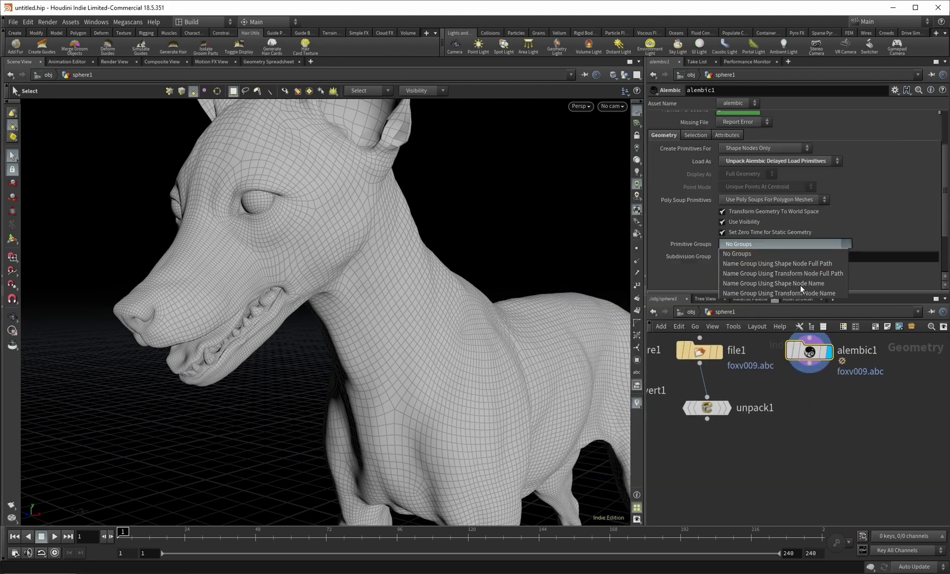
left_click(772, 273)
left_click(776, 351)
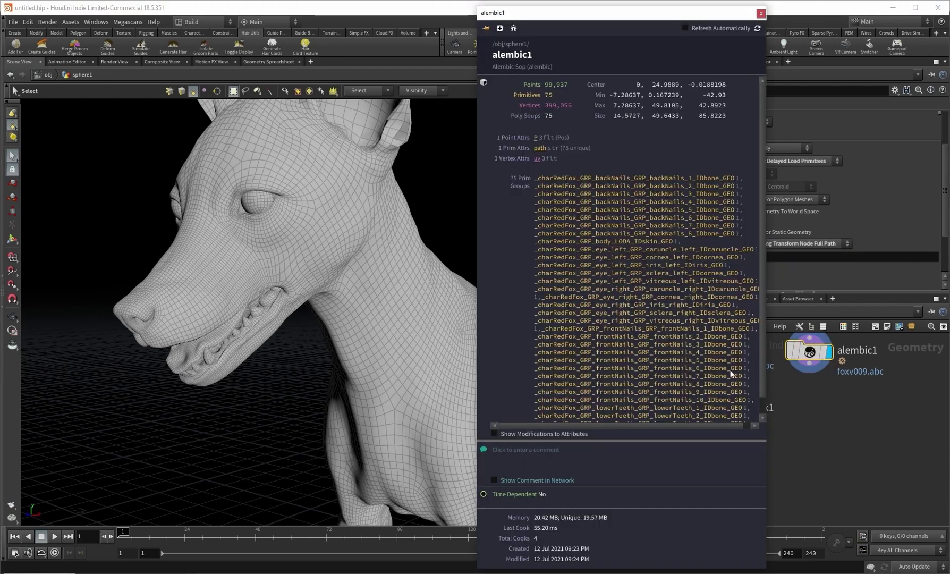
key("Tab")
key("Escape")
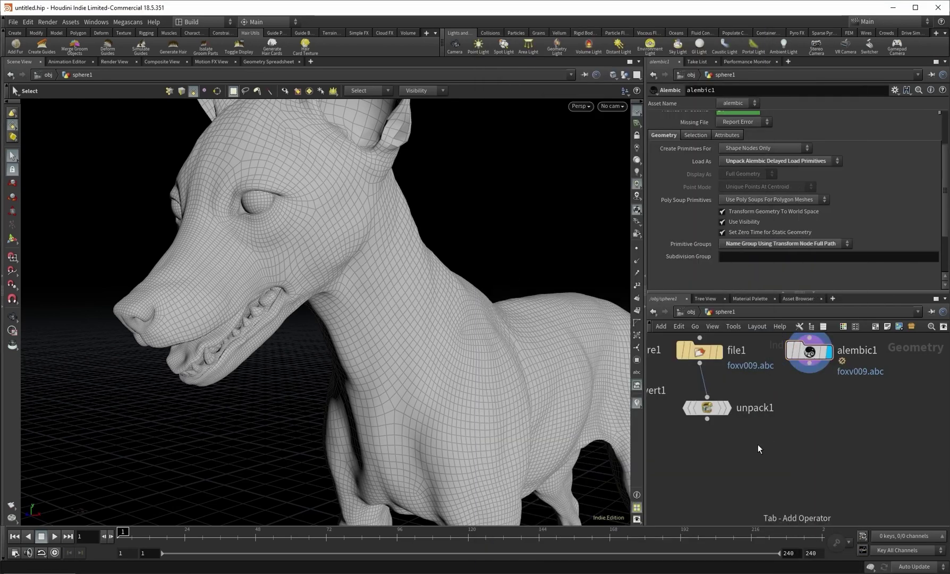
Duplicate convert1 under unpack1, connect and display the copy, and check its node information.
middle_click_drag(783, 457, 822, 461)
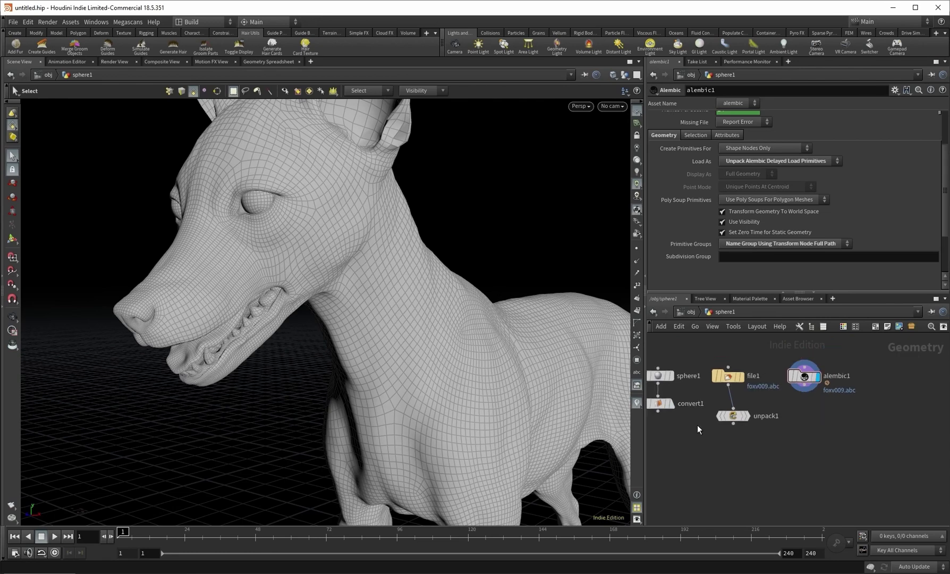
scroll(661, 407, "down", 3)
left_click_drag(660, 407, 741, 447, "alt")
left_click(754, 454)
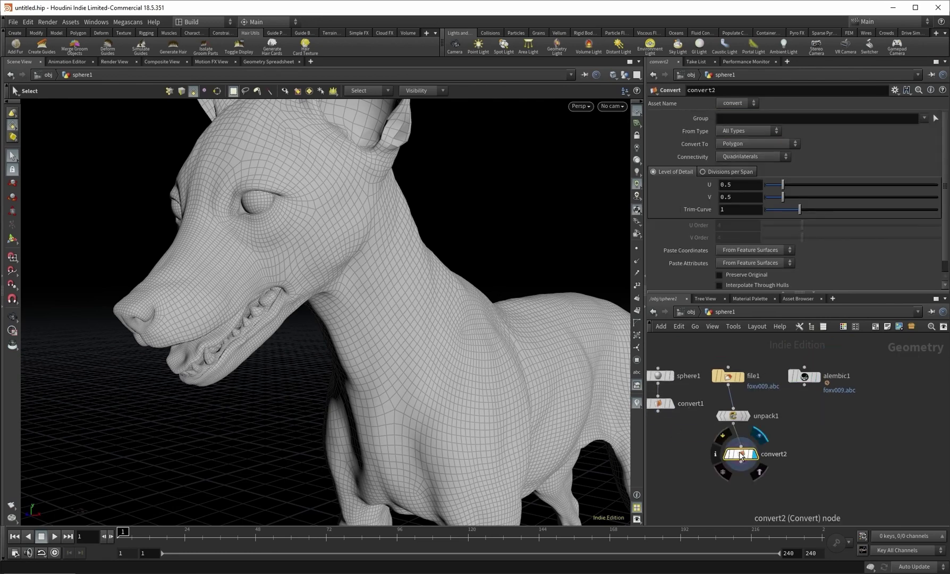
left_click(715, 453)
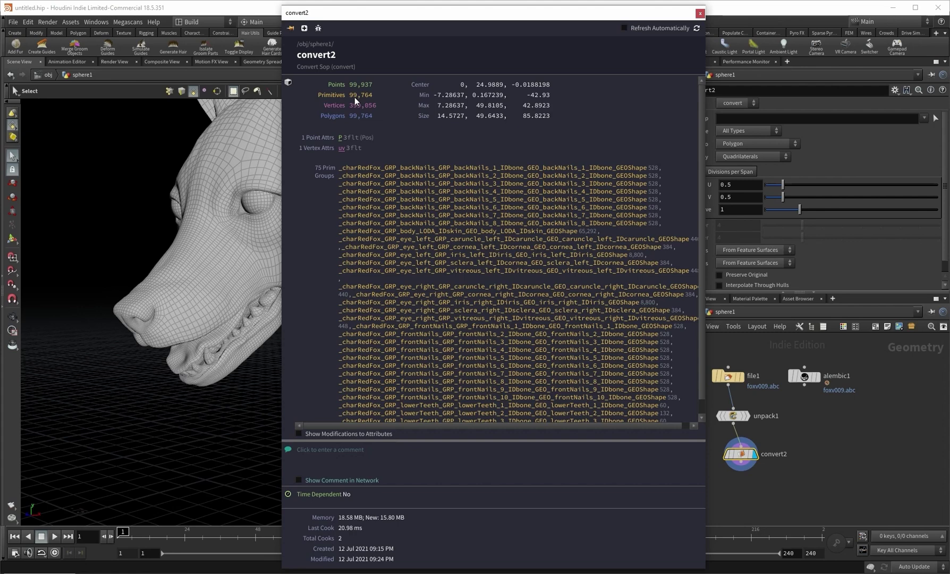
left_click(700, 14)
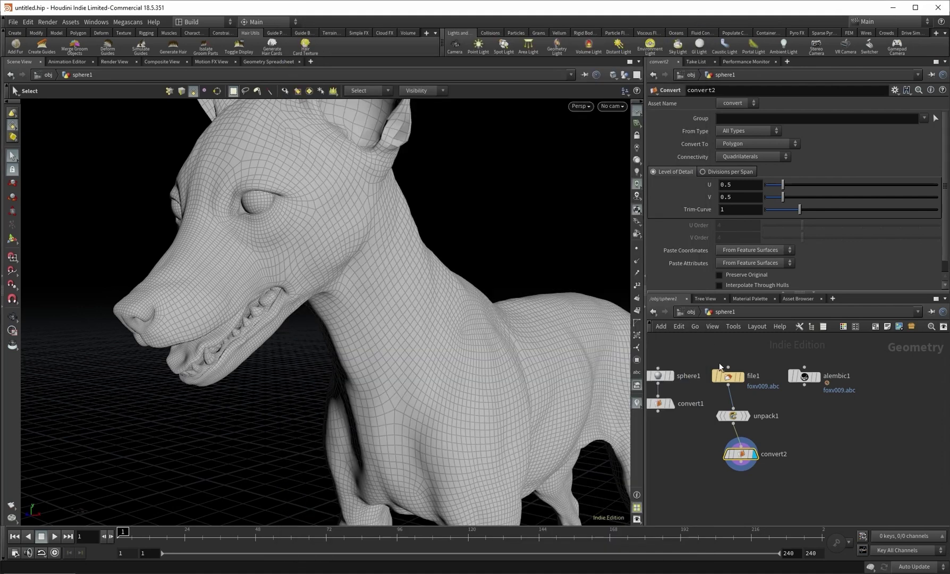
Duplicate convert2 under alembic1 as its connected, displayed convert node, and check the copy's node information.
left_click_drag(741, 452, 801, 420, "alt")
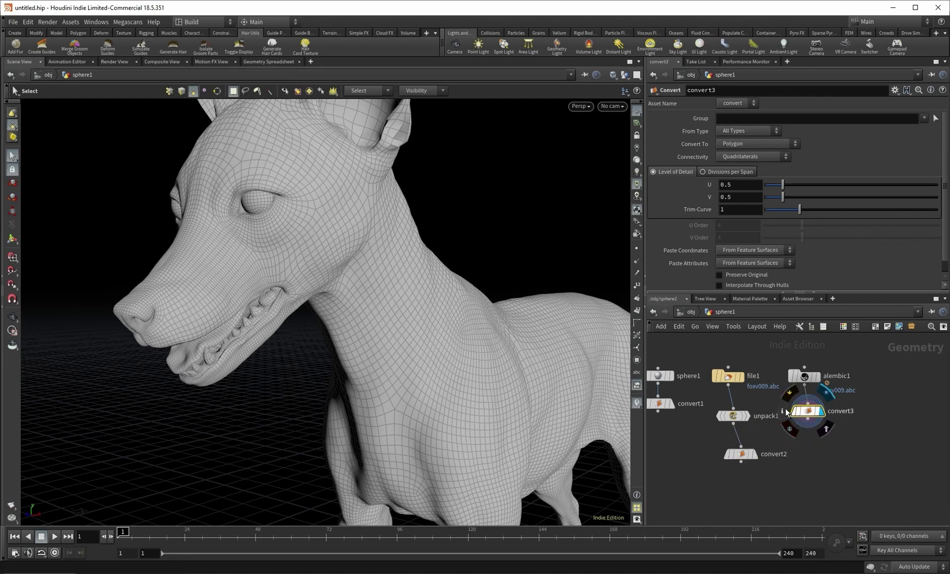
left_click(785, 408)
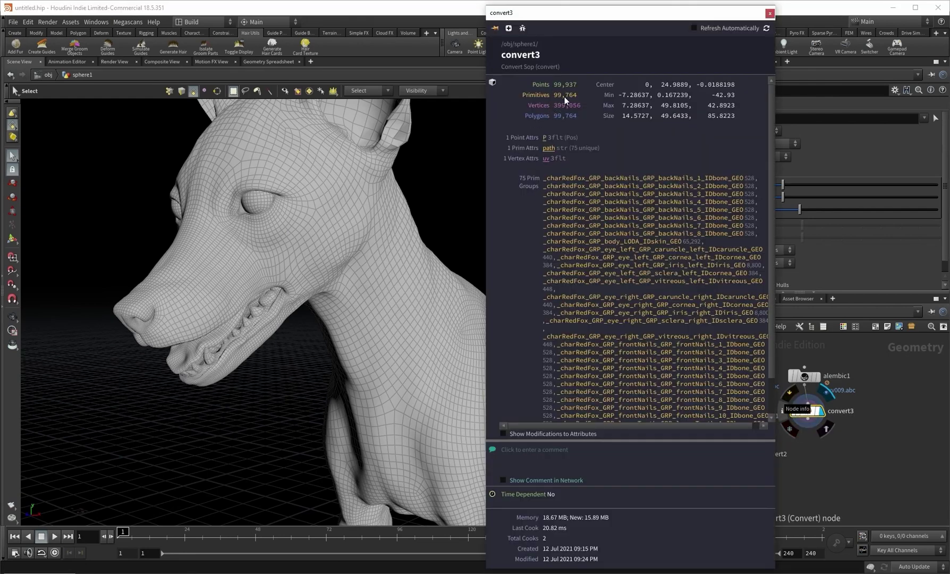
left_click(770, 12)
Align unpack1 and convert2 in a vertical column under file1 and check unpack1's node information.
scroll(707, 369, "up", 3)
scroll(707, 369, "up", 1)
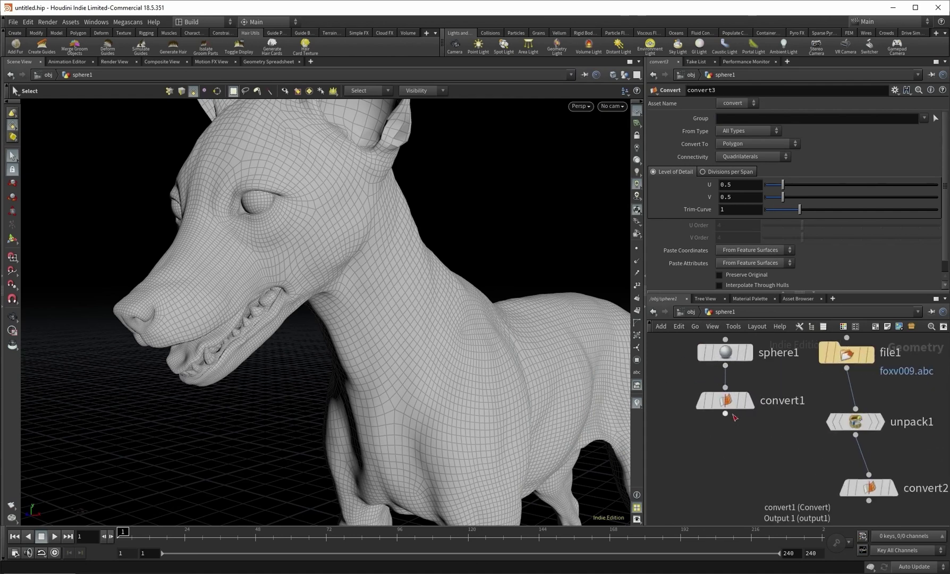
middle_click_drag(767, 449, 653, 440)
left_click_drag(741, 414, 732, 406)
left_click_drag(755, 482, 732, 450)
left_click(709, 405)
left_click(688, 405)
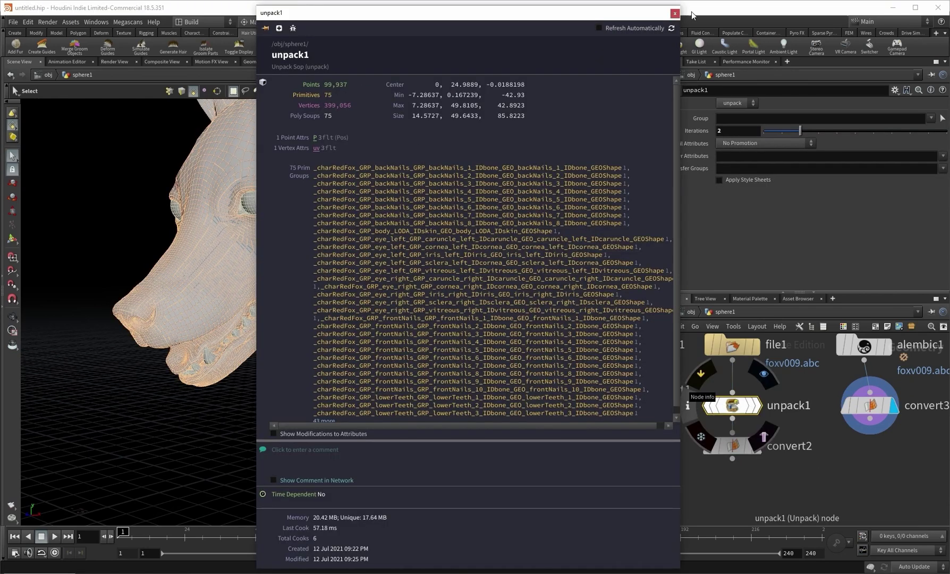
left_click(674, 14)
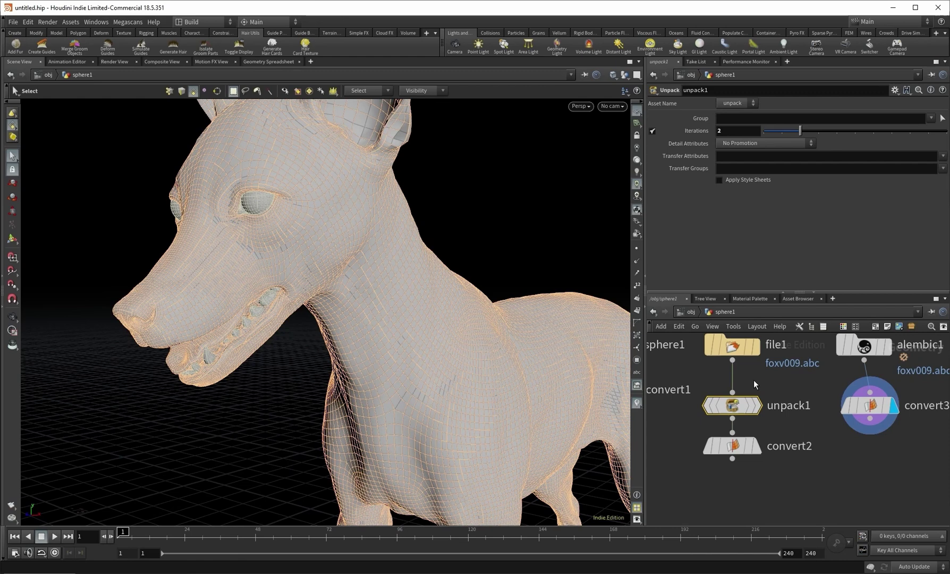
Display convert2, move it slightly farther below unpack1, and check its node information.
left_click(757, 448)
left_click_drag(735, 448, 735, 461)
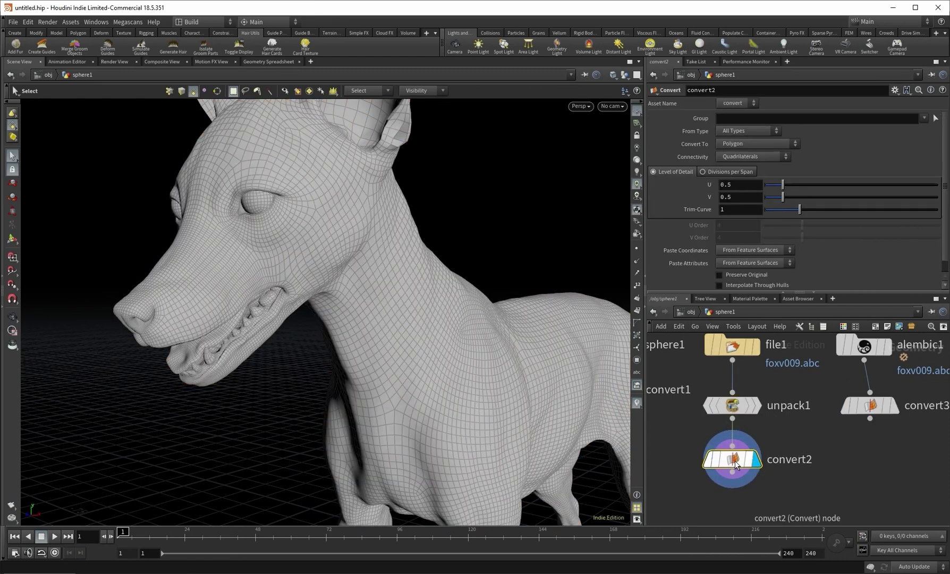
left_click(690, 461)
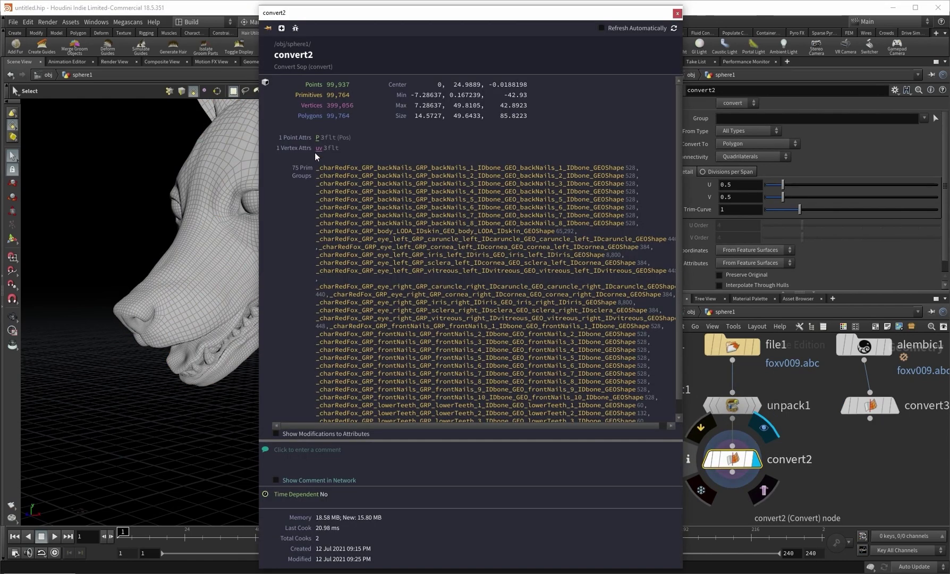
key("Escape")
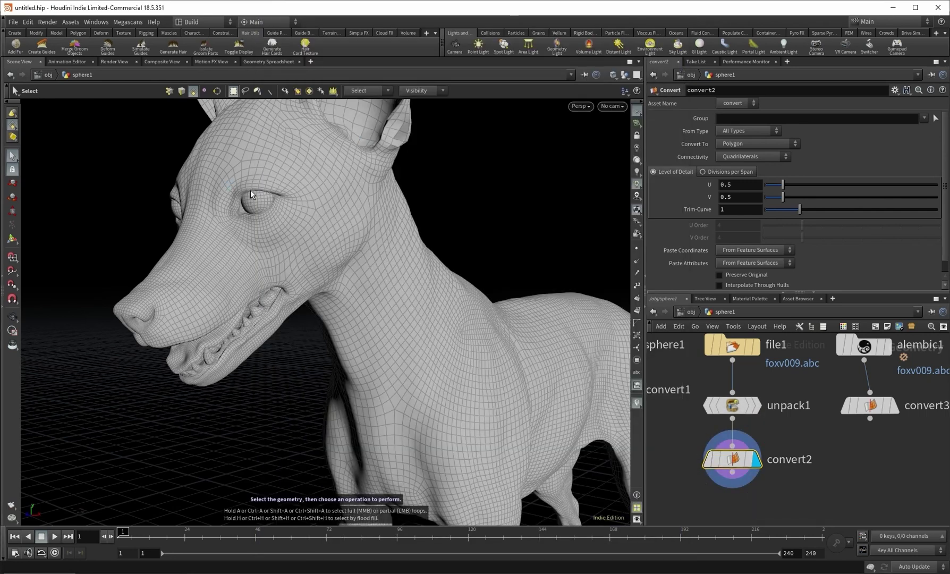
Select the fox's body with convert2 displayed, then display unpack1 and examine its head and teeth from several angles.
double_click(319, 228)
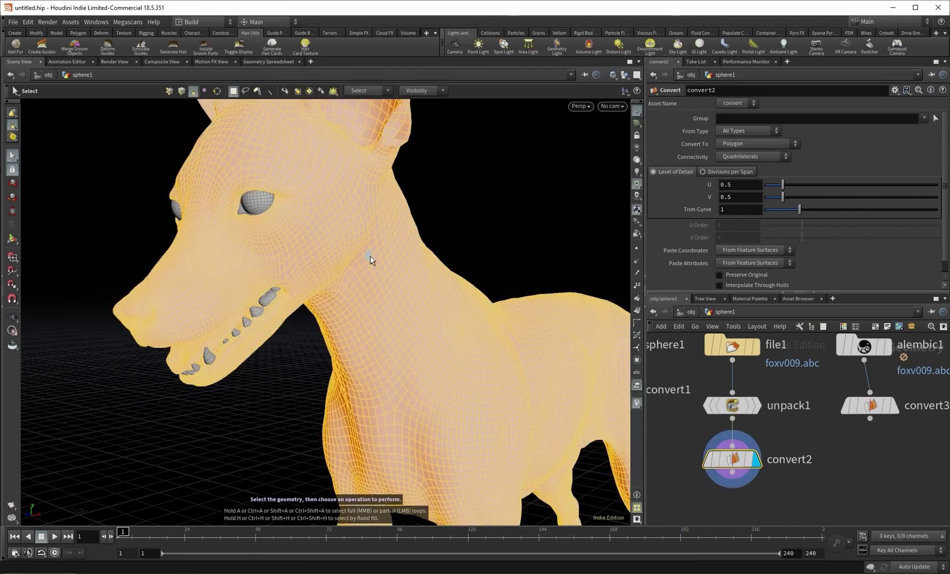
left_click(206, 353)
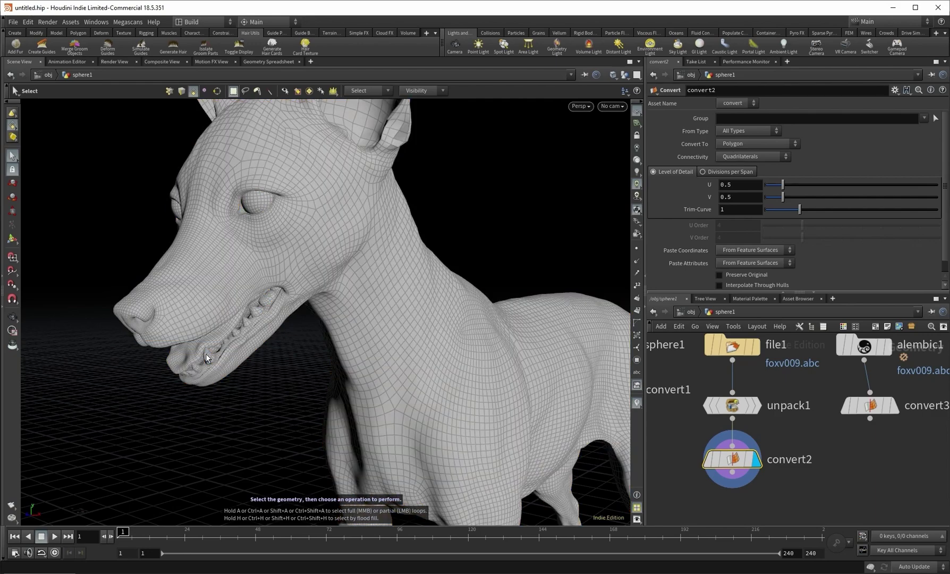
left_click(757, 405)
left_click(734, 406)
scroll(265, 326, "down", 3)
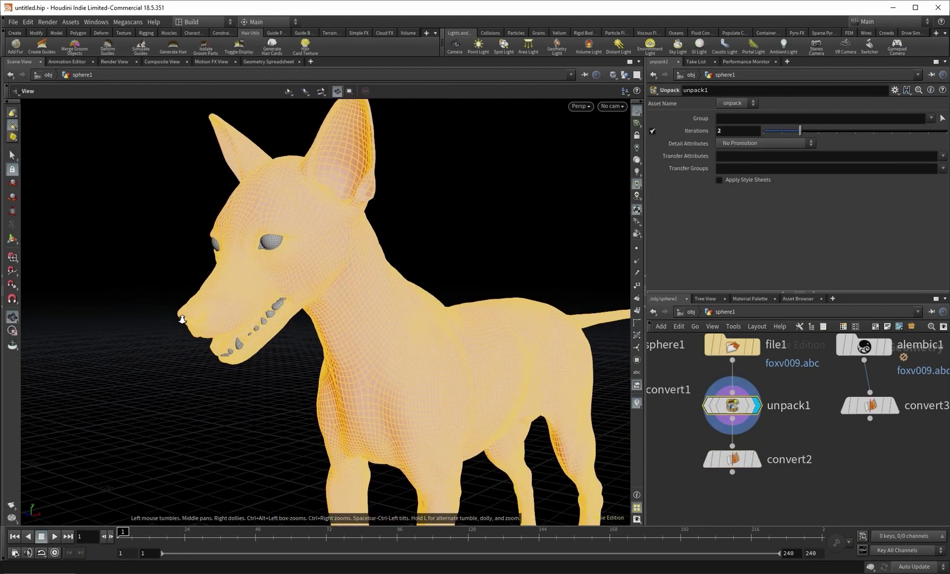
left_click_drag(262, 326, 447, 301, "alt")
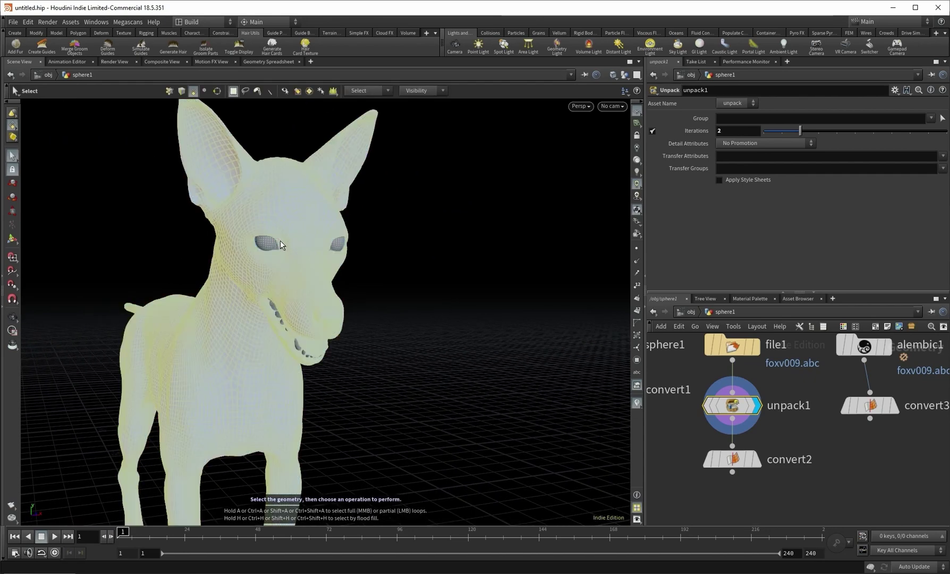
left_click_drag(449, 338, 258, 328, "alt")
scroll(258, 328, "up", 3)
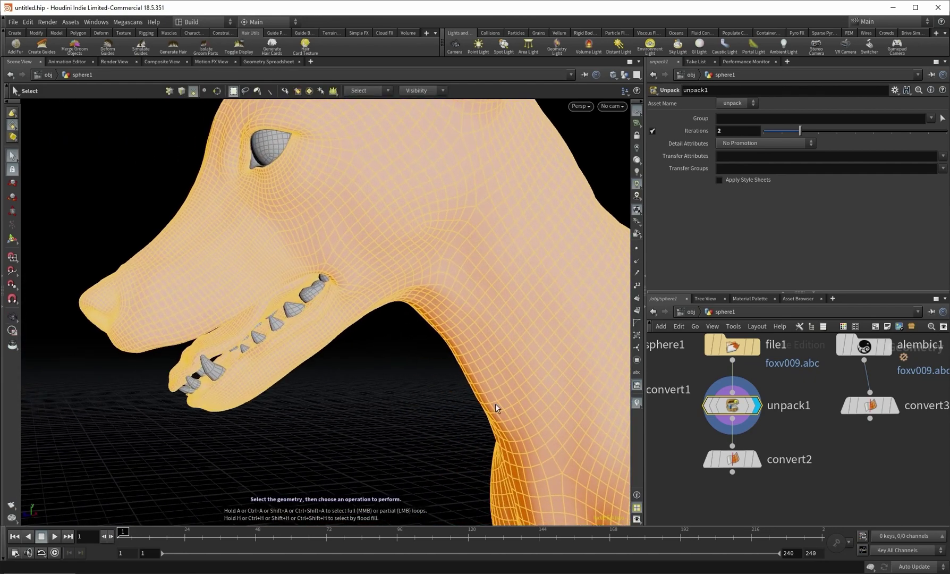
Display convert2 instead of unpack1 and examine the converted fox's head, teeth and neck.
left_click(756, 460)
left_click(749, 466)
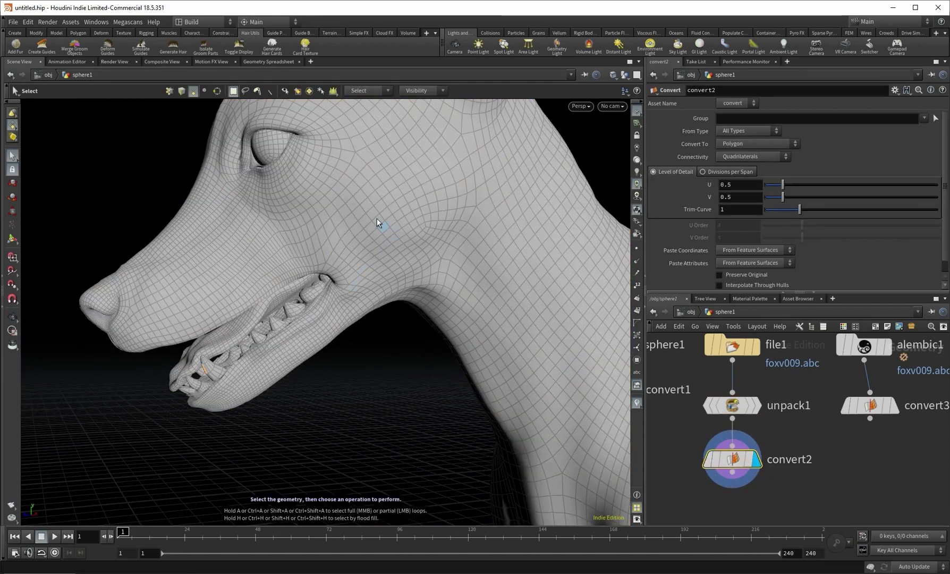
left_click_drag(456, 360, 405, 341)
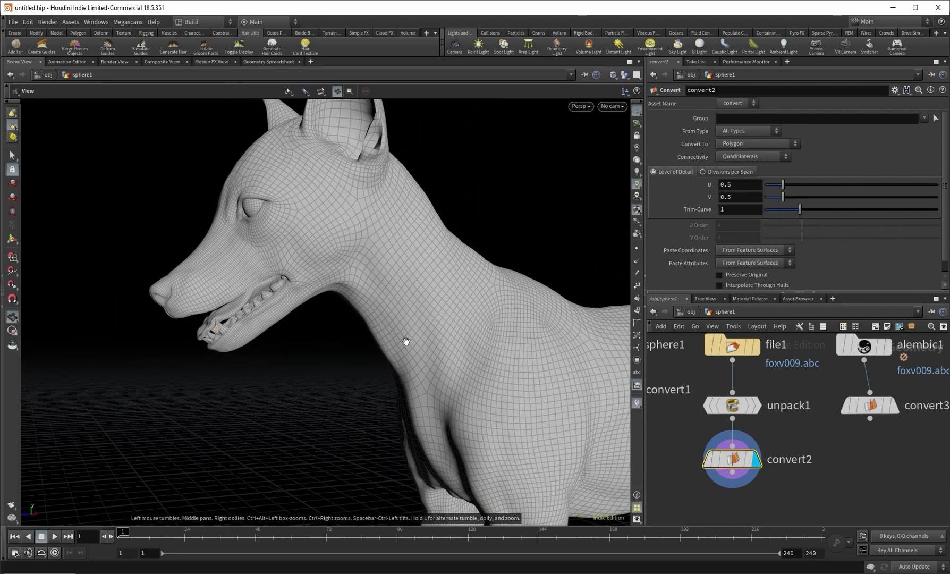
key("s")
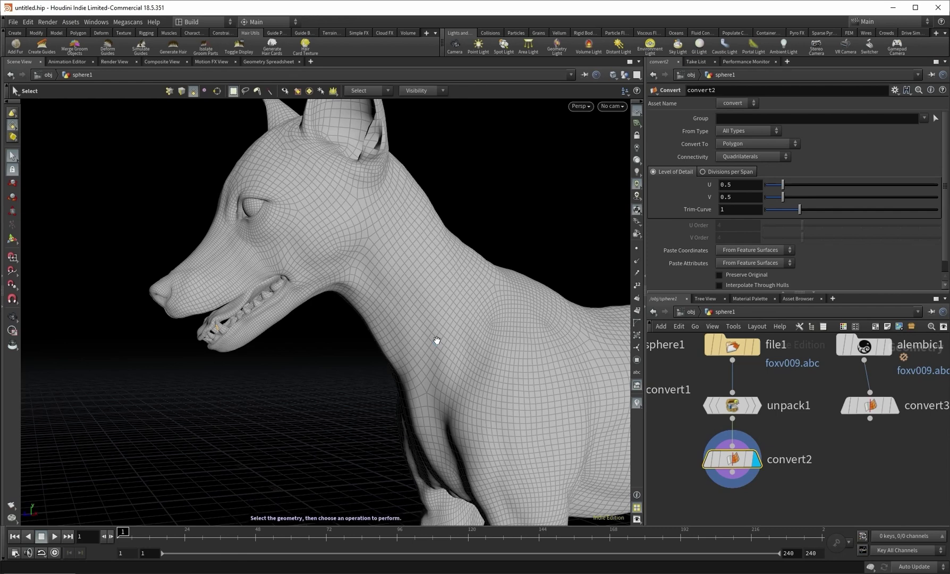
Add a ROP Alembic Output node in the empty space directly below convert3.
middle_click_drag(886, 447, 795, 439)
key("Tab")
type("alem")
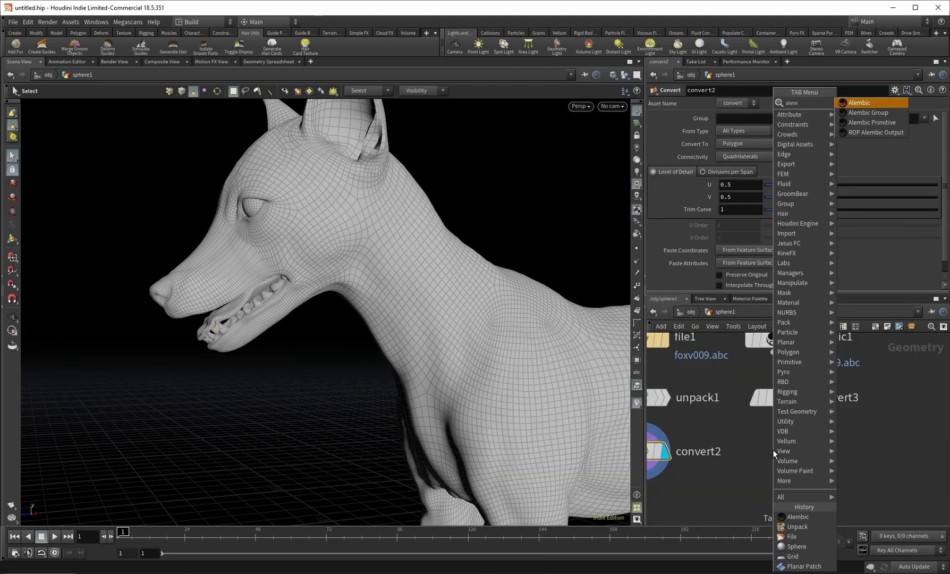
key("Up")
key("Return")
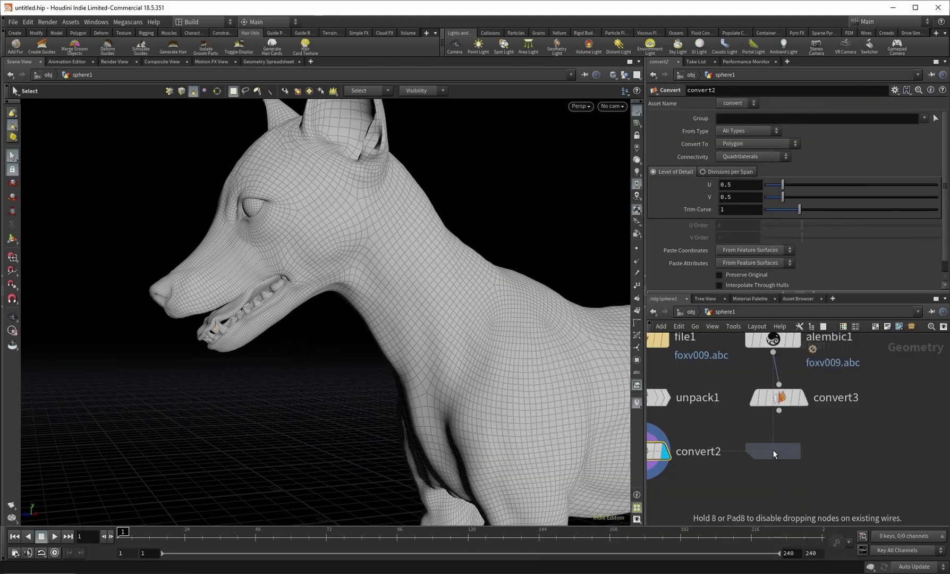
left_click(773, 450)
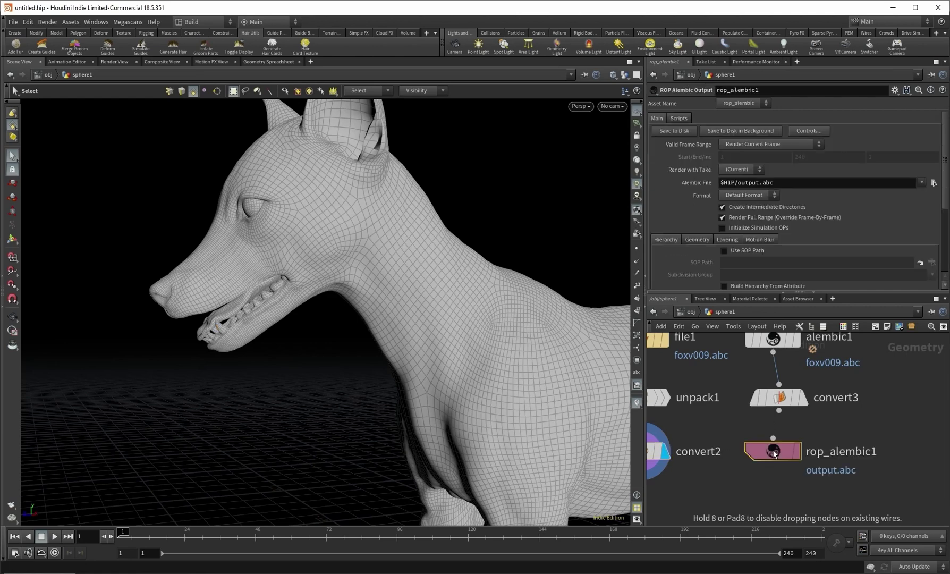
Connect the ROP Alembic Output node to convert3's output, align it vertically under convert3, and open its Alembic File path for editing.
left_click_drag(773, 437, 778, 406)
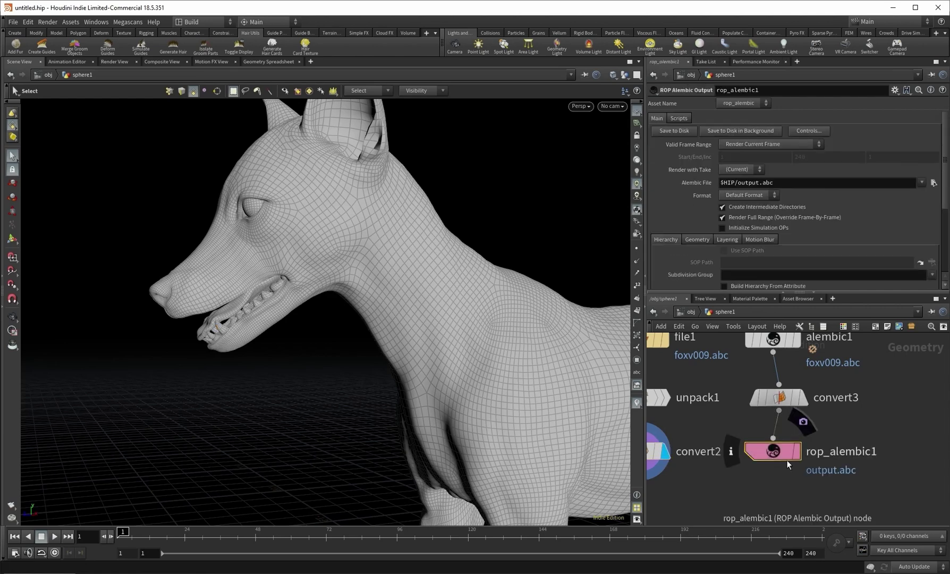
left_click_drag(788, 464, 793, 470)
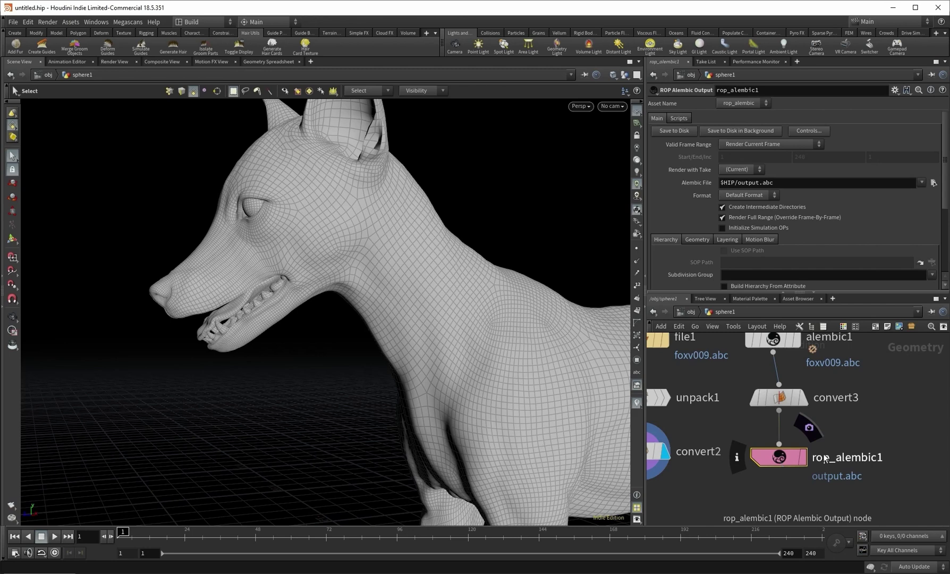
left_click(774, 182)
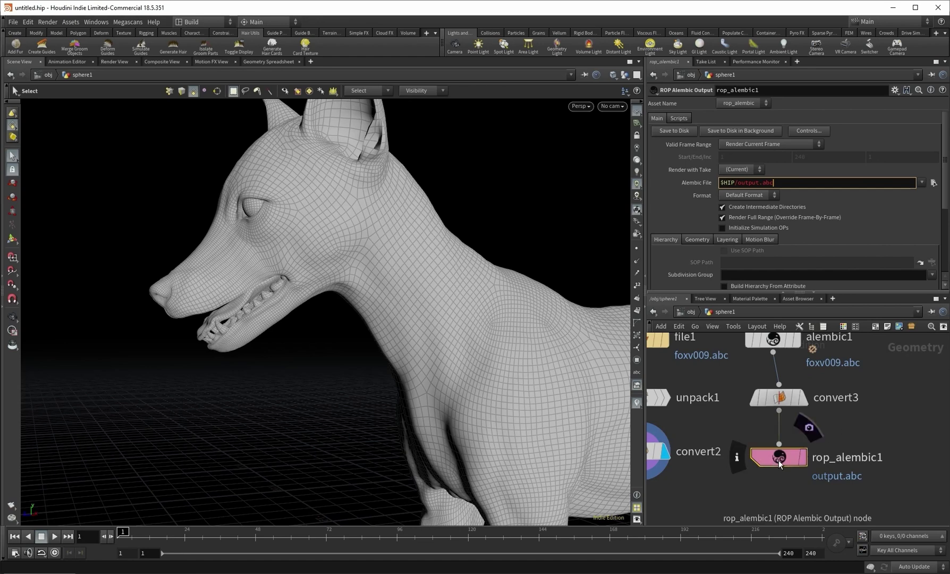
Select and display convert3, and inspect the fox's head and body from farther away.
left_click(797, 398)
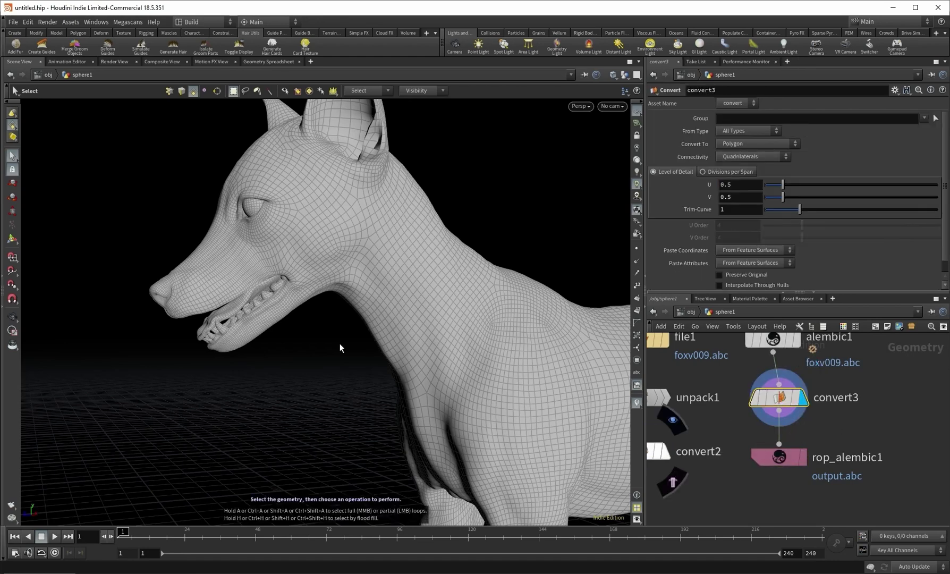
right_click_drag(412, 337, 420, 300, "alt")
middle_click_drag(419, 301, 325, 302, "alt")
left_click_drag(324, 302, 361, 308, "alt")
scroll(879, 448, "down", 3)
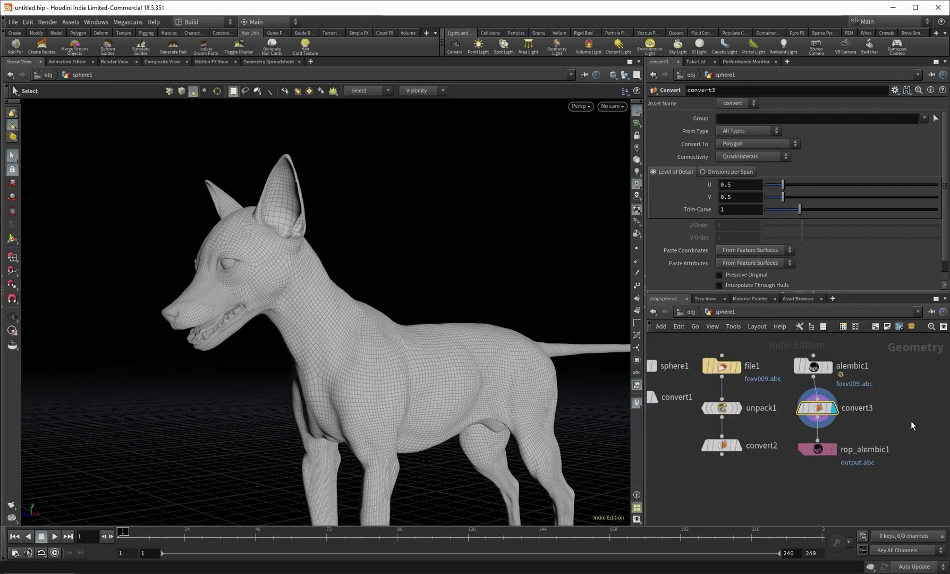